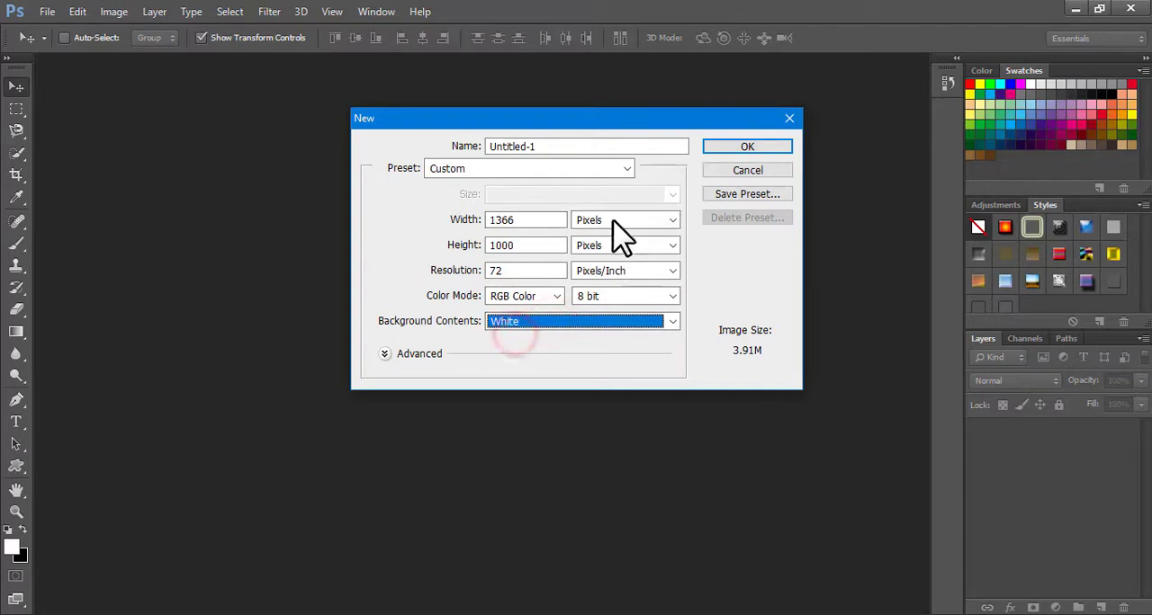
# Create a 1366 × 1000 pixel RGB document at 72 pixels/inch with a white background
pyautogui.click(745, 147)
pyautogui.scroll(5, 453, 315)
pyautogui.scroll(-4, 454, 315)
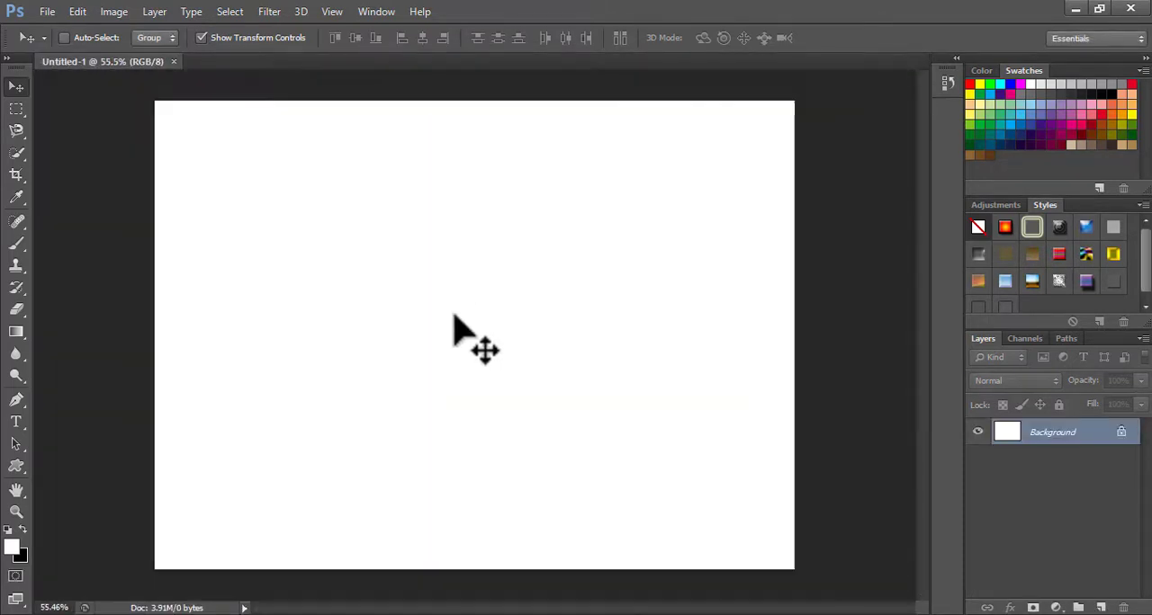
# Open the portrait photo IMAGE 2 from New folder (9) in its own document
pyautogui.click(47, 11)
pyautogui.click(60, 44)
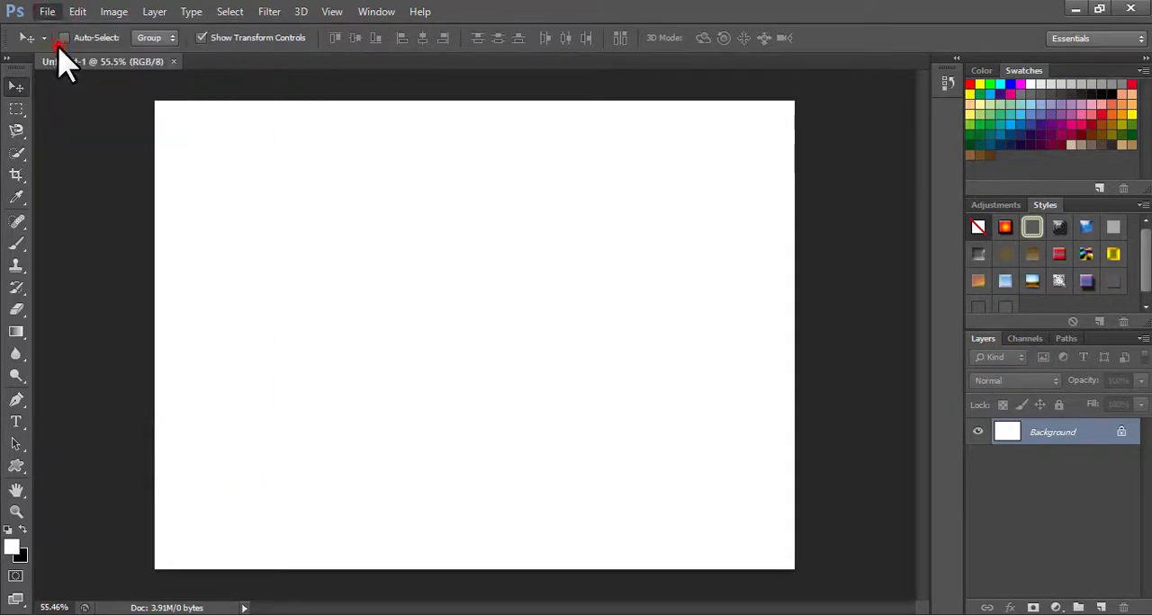
pyautogui.click(562, 214)
pyautogui.click(455, 203)
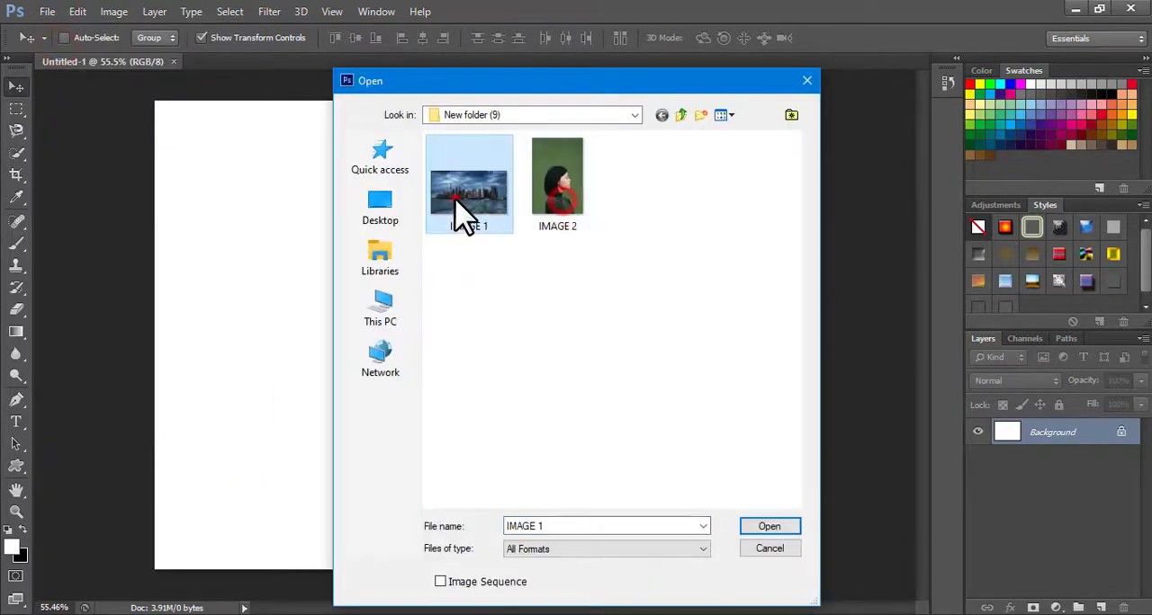
pyautogui.click(551, 212)
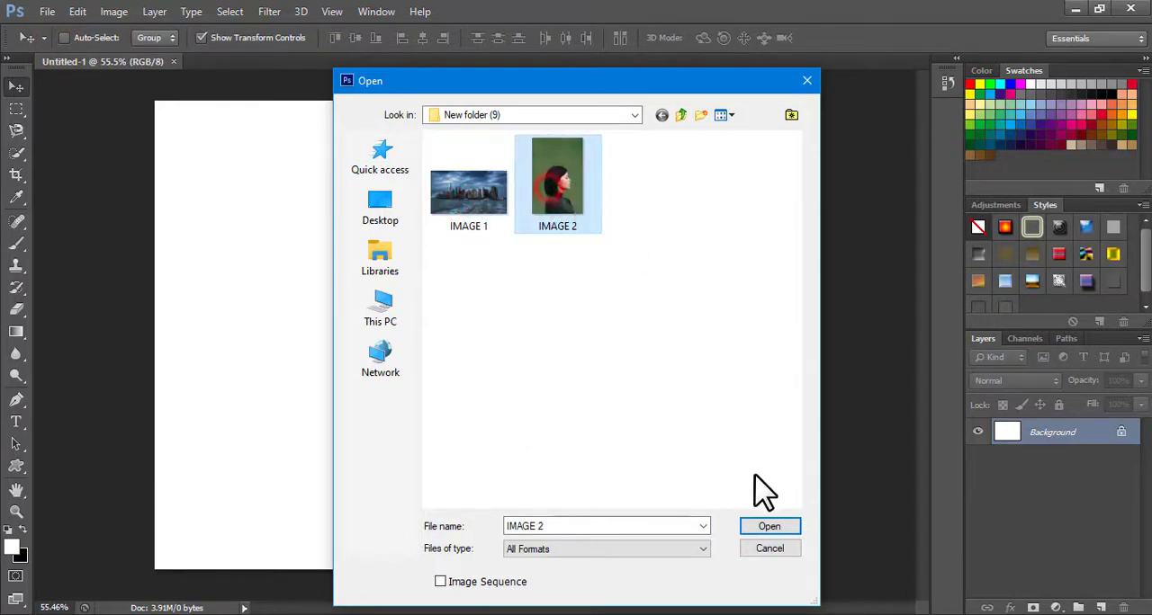
pyautogui.click(770, 532)
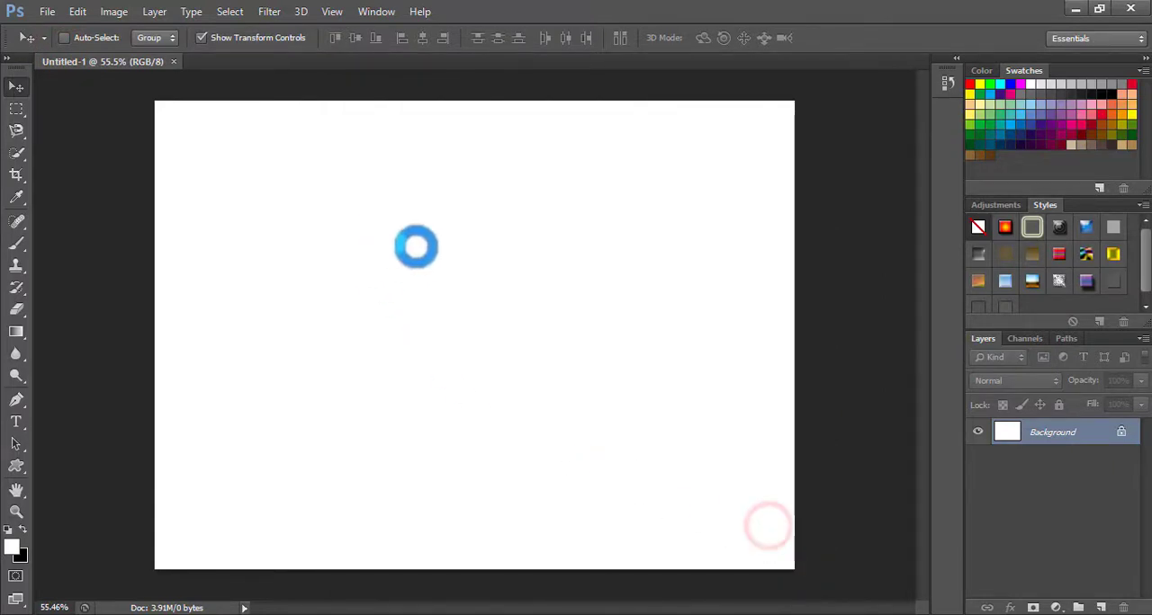
pyautogui.scroll(5, 513, 406)
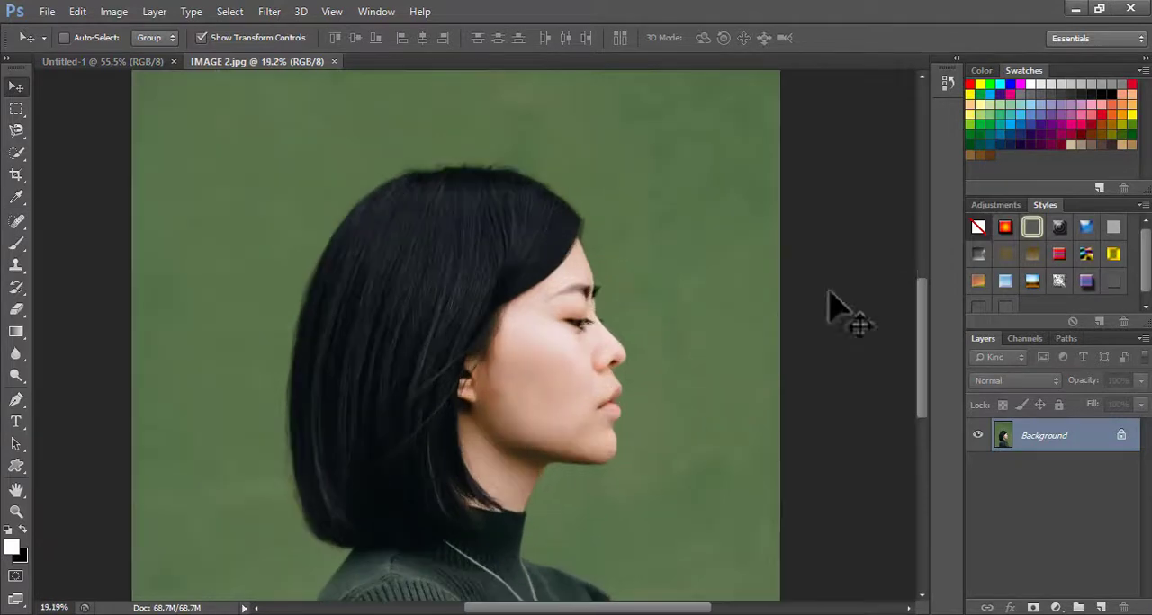
# Select the woman's hair, face and sweater with the Quick Selection tool at a 90 px brush size
pyautogui.moveTo(922, 341); pyautogui.dragTo(925, 399)
pyautogui.scroll(-1, 617, 360)
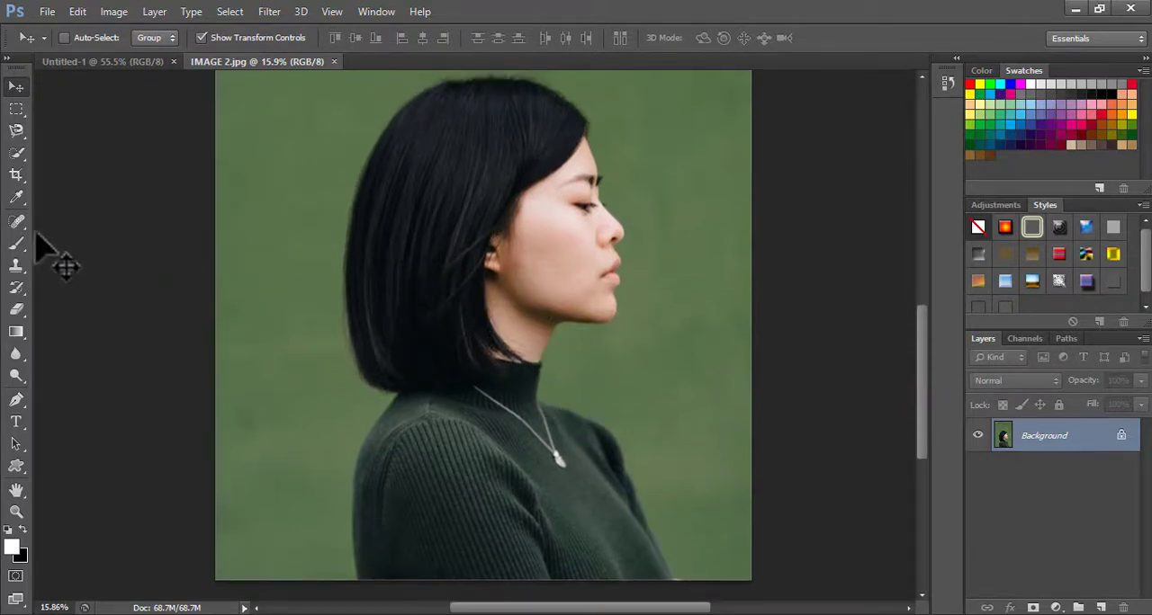
pyautogui.click(18, 157)
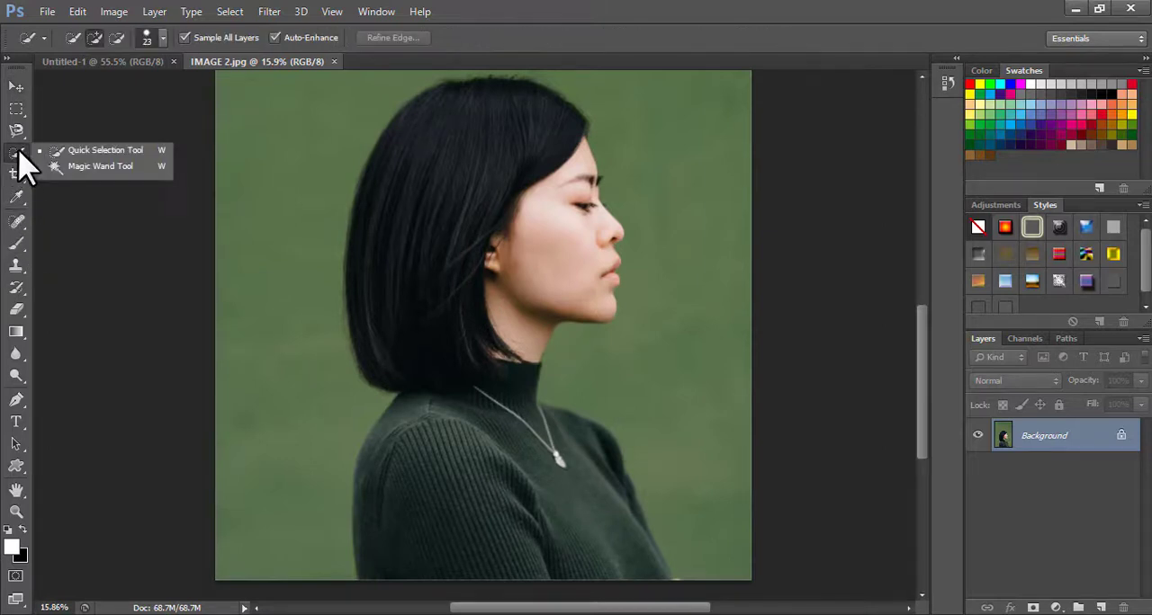
pyautogui.click(103, 151)
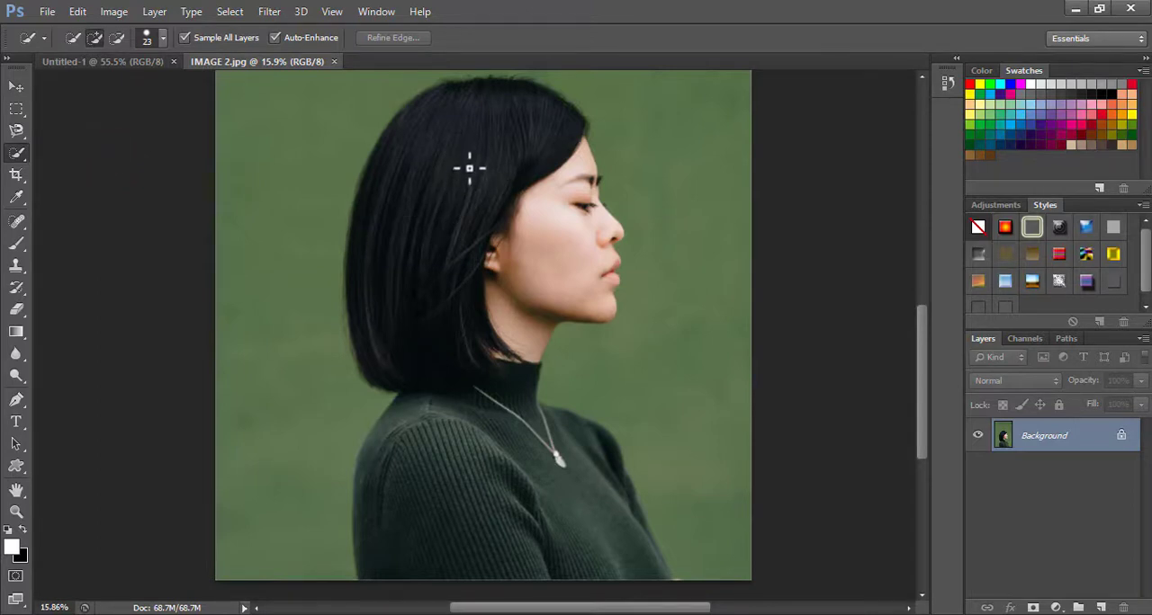
pyautogui.click(162, 38)
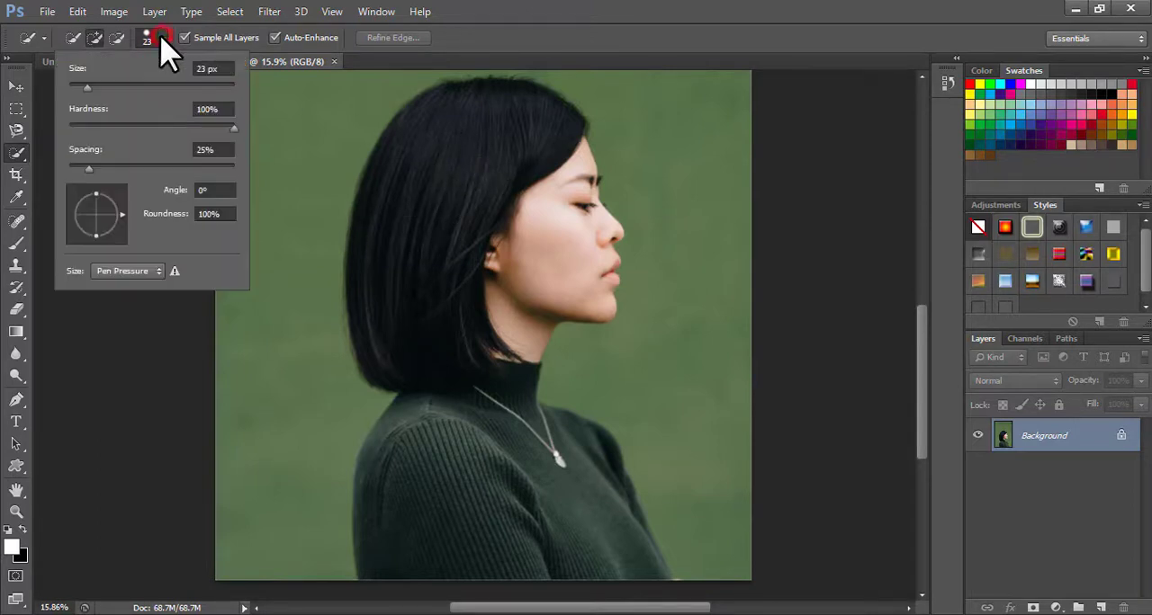
pyautogui.moveTo(87, 85); pyautogui.dragTo(144, 95)
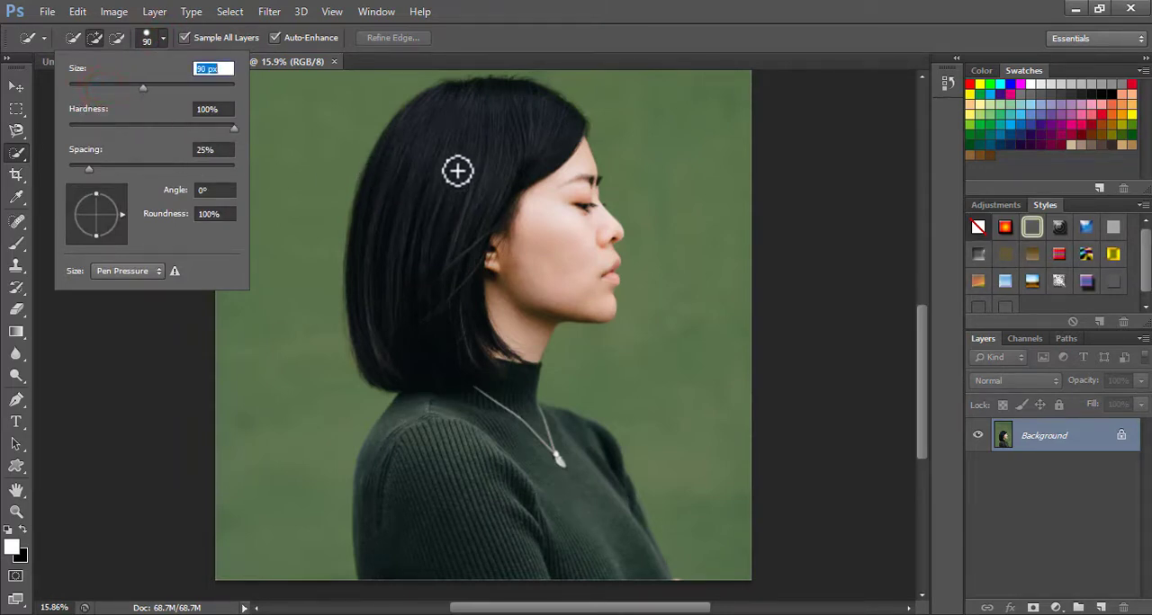
pyautogui.moveTo(505, 112)
pyautogui.mouseDown()
pyautogui.moveTo(427, 193)
pyautogui.moveTo(416, 285)
pyautogui.moveTo(460, 180)
pyautogui.moveTo(406, 170)
pyautogui.moveTo(441, 184)
pyautogui.mouseUp()
pyautogui.moveTo(455, 111)
pyautogui.mouseDown()
pyautogui.moveTo(430, 127)
pyautogui.moveTo(383, 223)
pyautogui.moveTo(405, 303)
pyautogui.moveTo(488, 299)
pyautogui.moveTo(567, 243)
pyautogui.mouseUp()
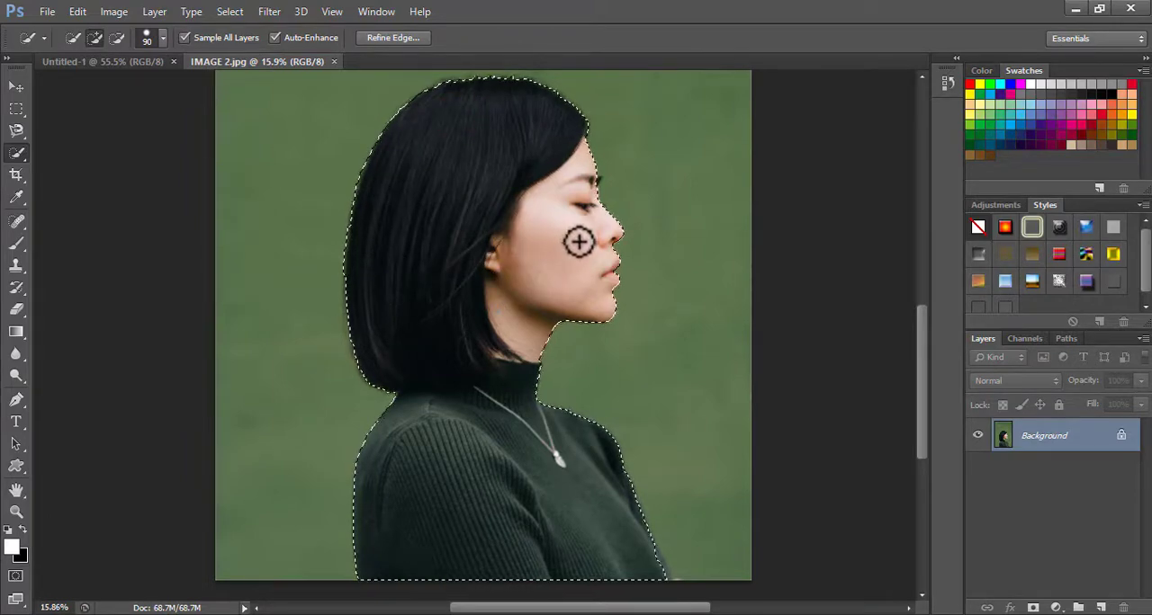
# Examine the selection outline around the woman's hair, face, neck and shoulders up close and as a whole
pyautogui.scroll(5, 594, 226)
pyautogui.scroll(-5, 594, 227)
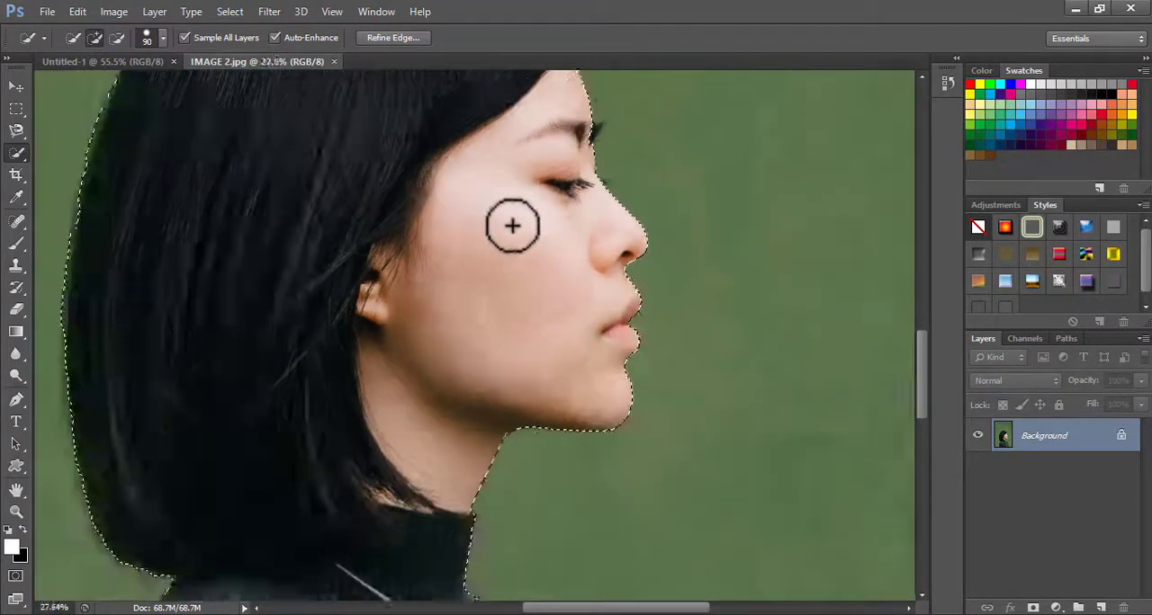
pyautogui.scroll(2, 460, 110)
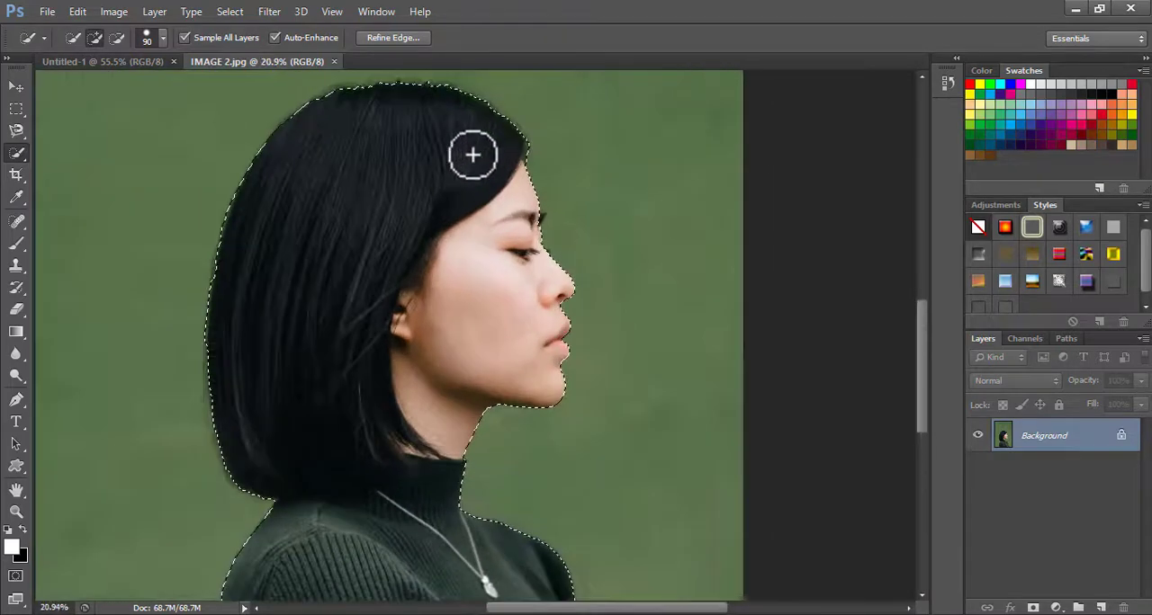
pyautogui.scroll(1, 472, 154)
pyautogui.scroll(-3, 360, 278)
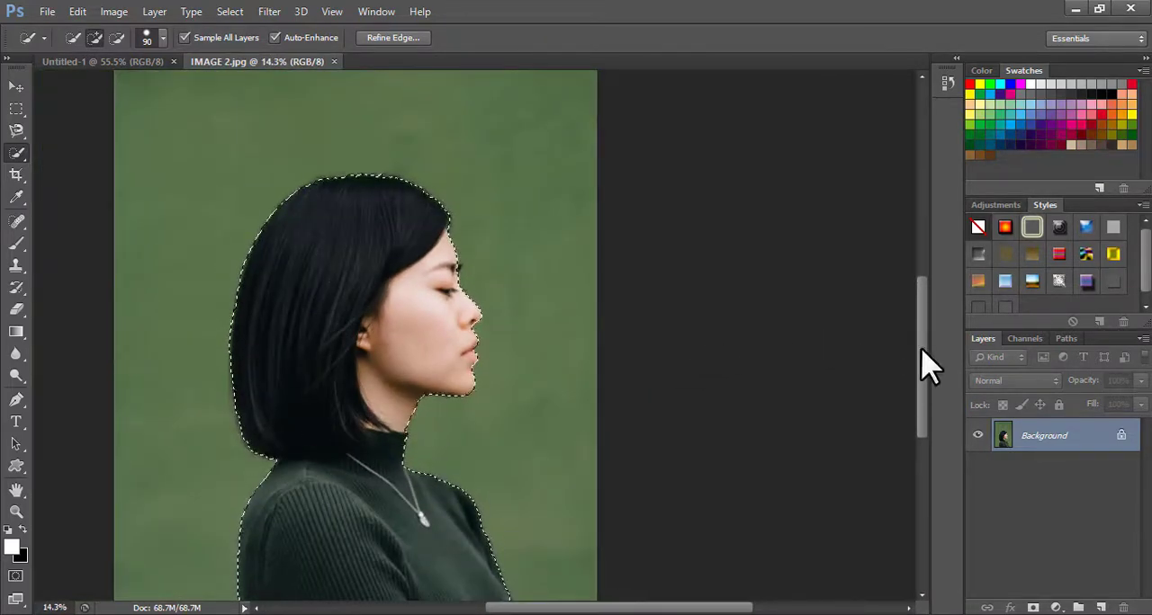
pyautogui.moveTo(927, 364)
pyautogui.mouseDown()
pyautogui.moveTo(928, 395)
pyautogui.moveTo(923, 383)
pyautogui.mouseUp()
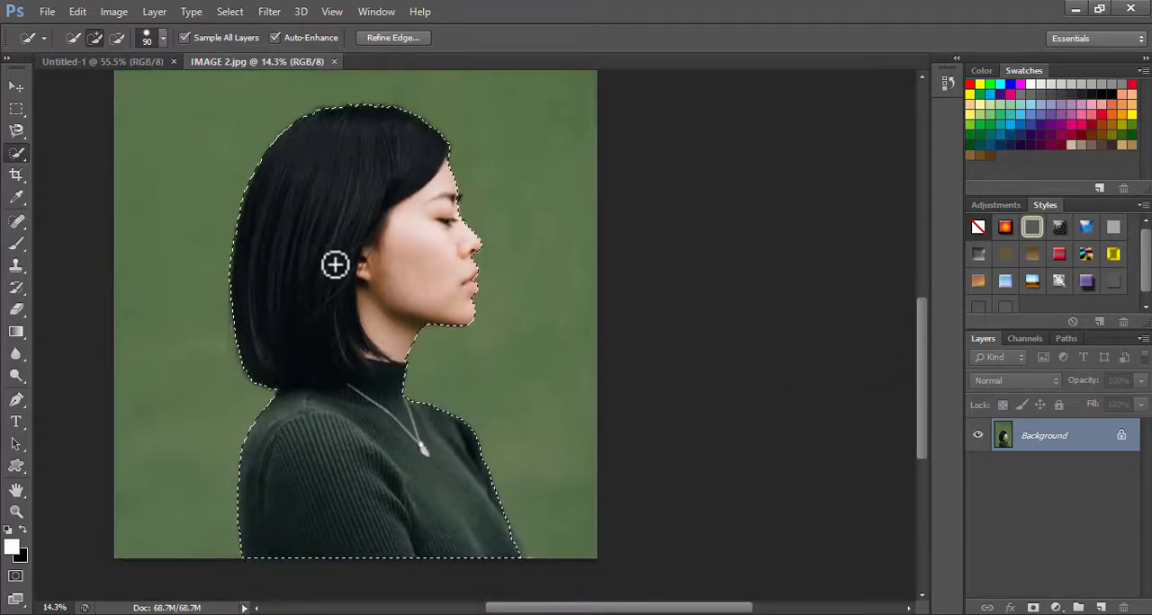
pyautogui.scroll(1, 335, 264)
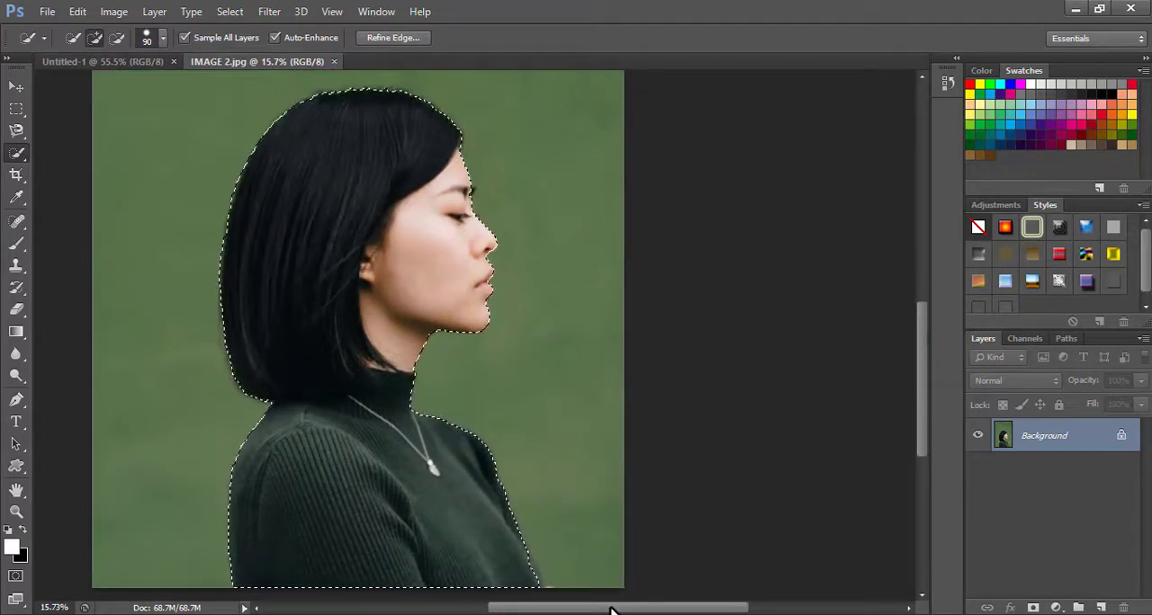
pyautogui.moveTo(612, 610); pyautogui.dragTo(591, 610)
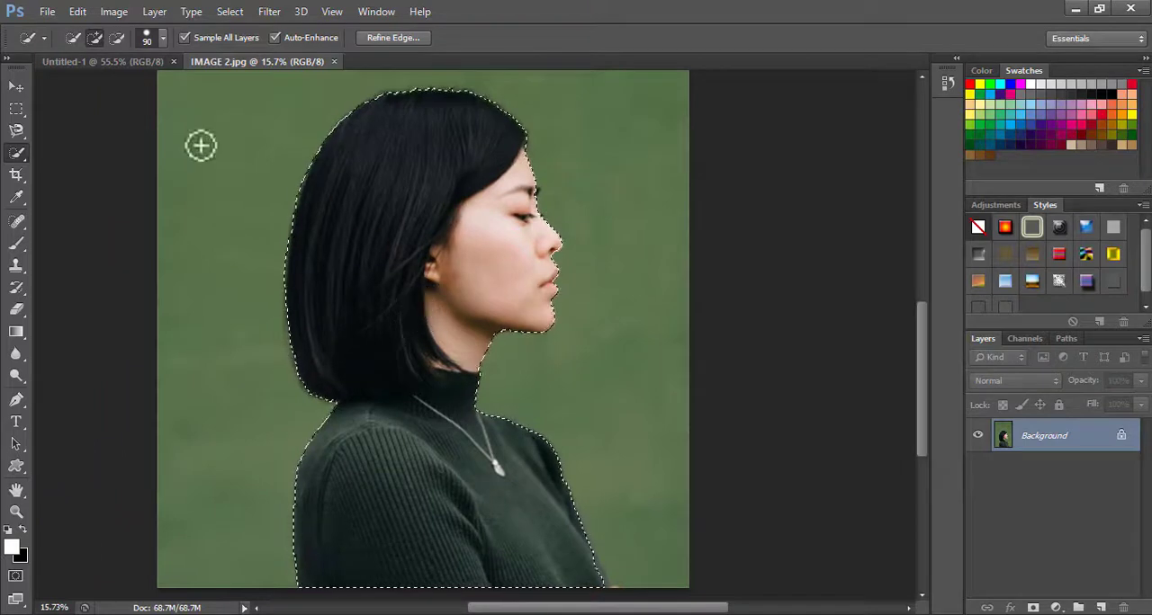
# Start Refine Edge on the woman's selection with a radius of 4.0 px and a feather of 2.1 px
pyautogui.click(392, 40)
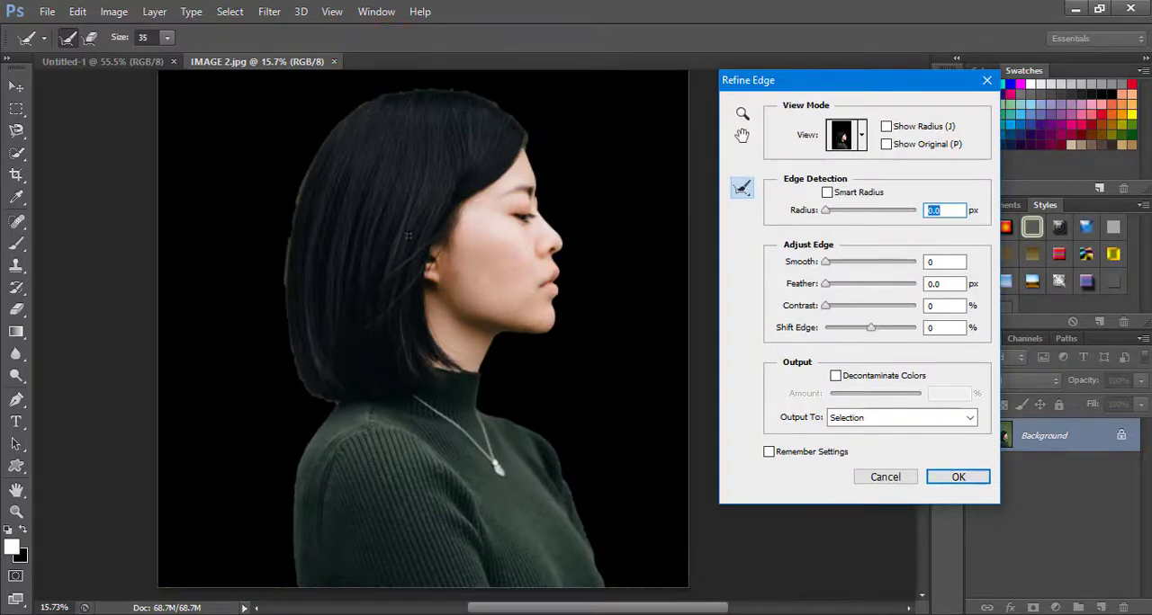
pyautogui.moveTo(828, 210); pyautogui.dragTo(857, 200)
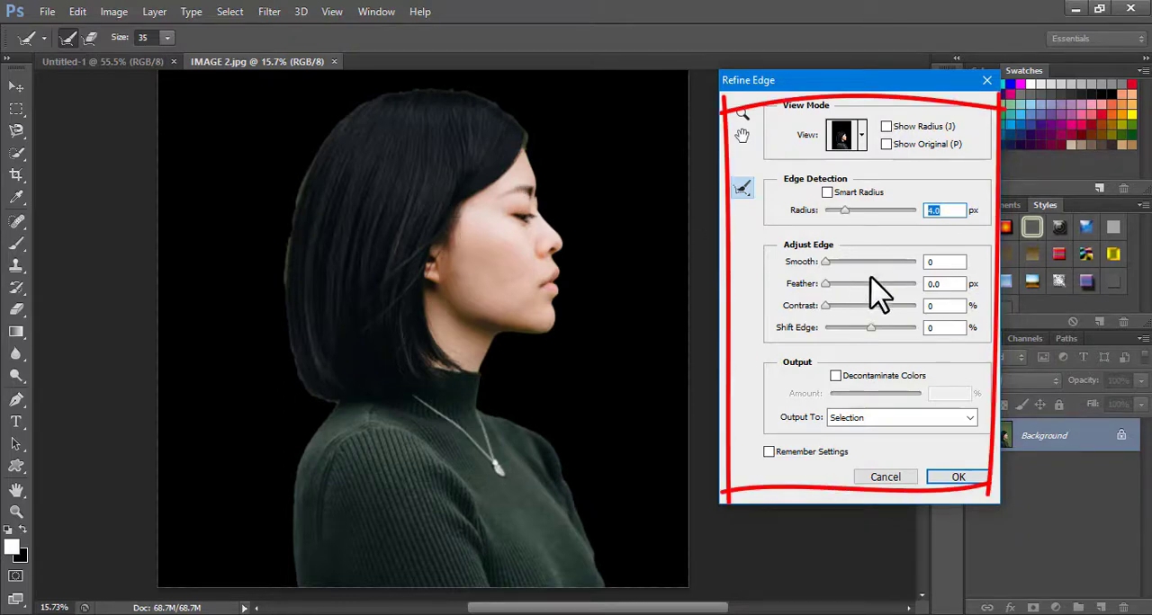
pyautogui.moveTo(823, 284); pyautogui.dragTo(842, 288)
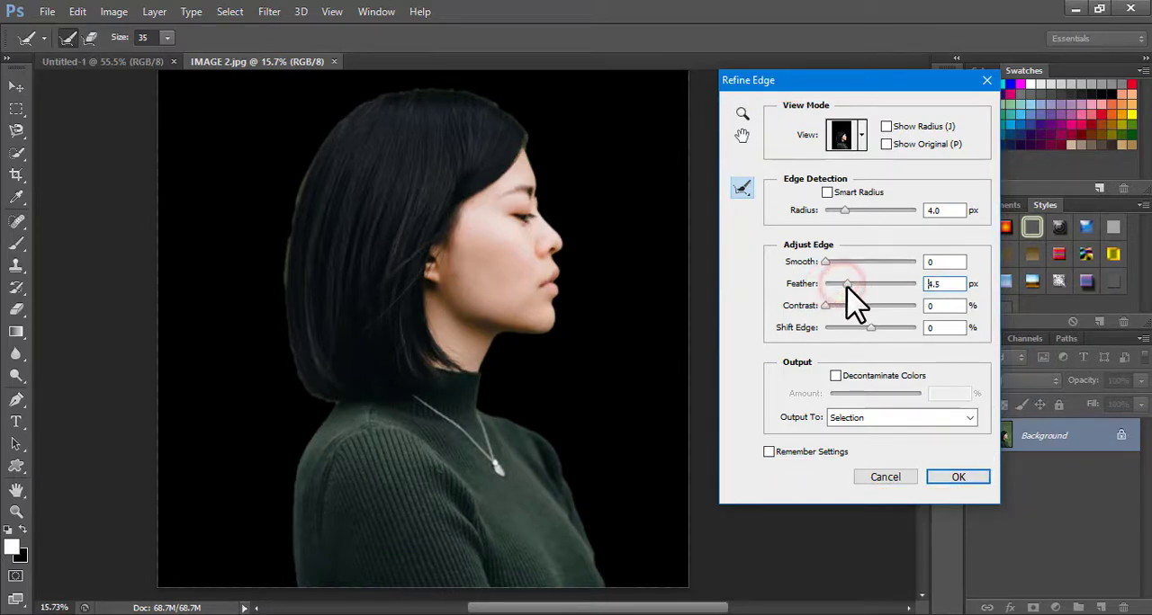
pyautogui.moveTo(847, 285); pyautogui.dragTo(829, 286)
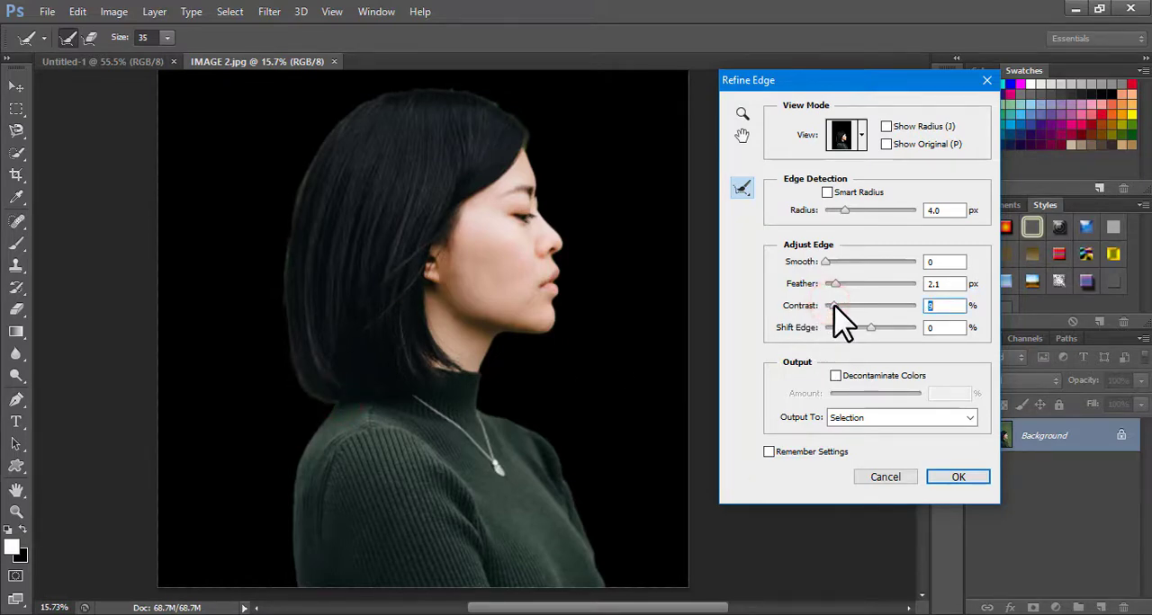
# Adjust the selection edge to contrast 29%, smooth 66, shift edge -44% and feather 4.7 px
pyautogui.moveTo(834, 306)
pyautogui.mouseDown()
pyautogui.moveTo(869, 312)
pyautogui.moveTo(851, 304)
pyautogui.mouseUp()
pyautogui.moveTo(826, 262); pyautogui.dragTo(883, 272)
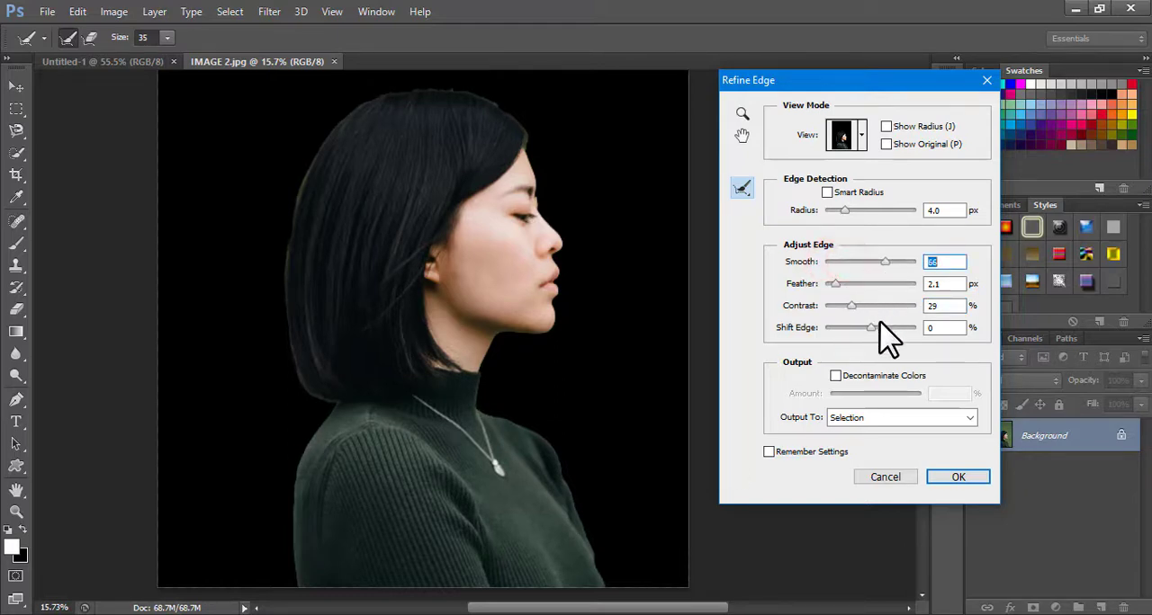
pyautogui.moveTo(869, 328); pyautogui.dragTo(849, 328)
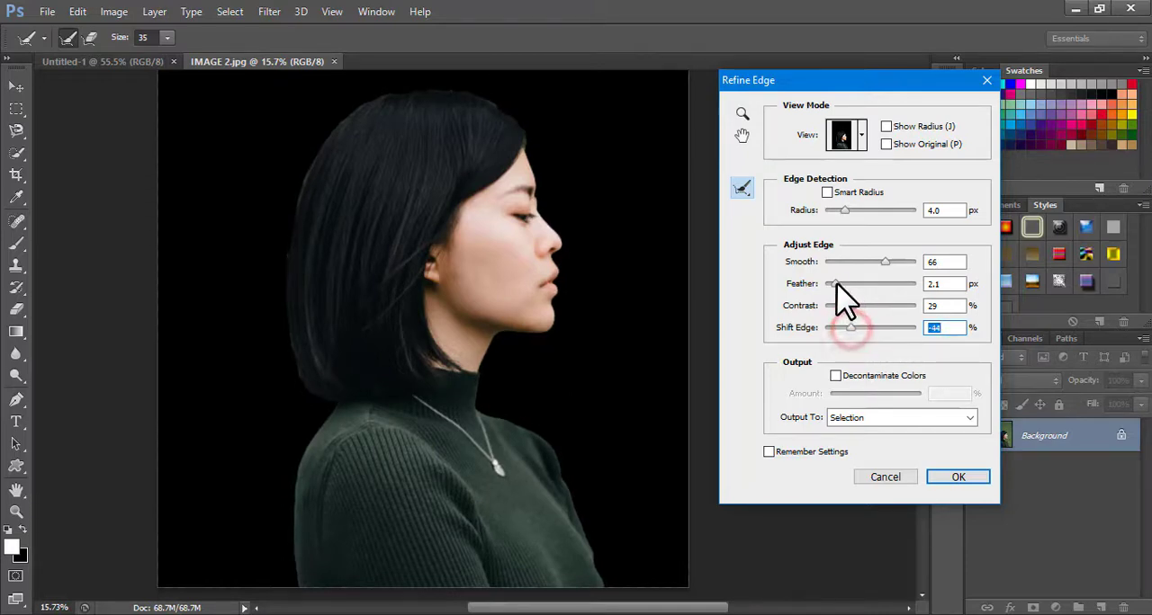
pyautogui.moveTo(835, 283); pyautogui.dragTo(848, 286)
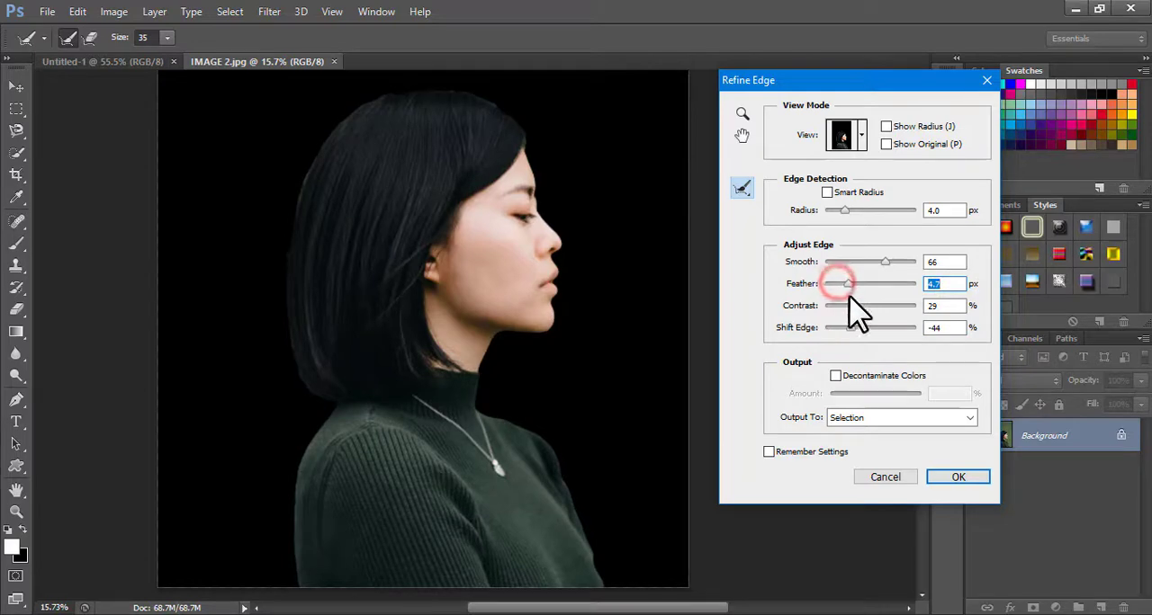
pyautogui.click(941, 283)
pyautogui.click(946, 303)
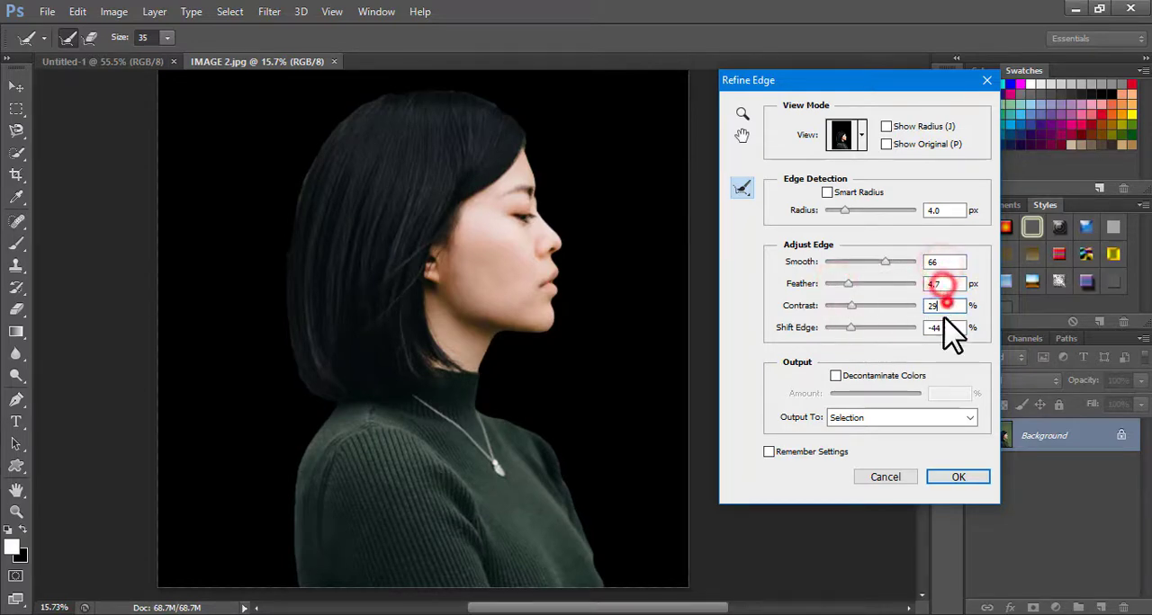
pyautogui.click(944, 320)
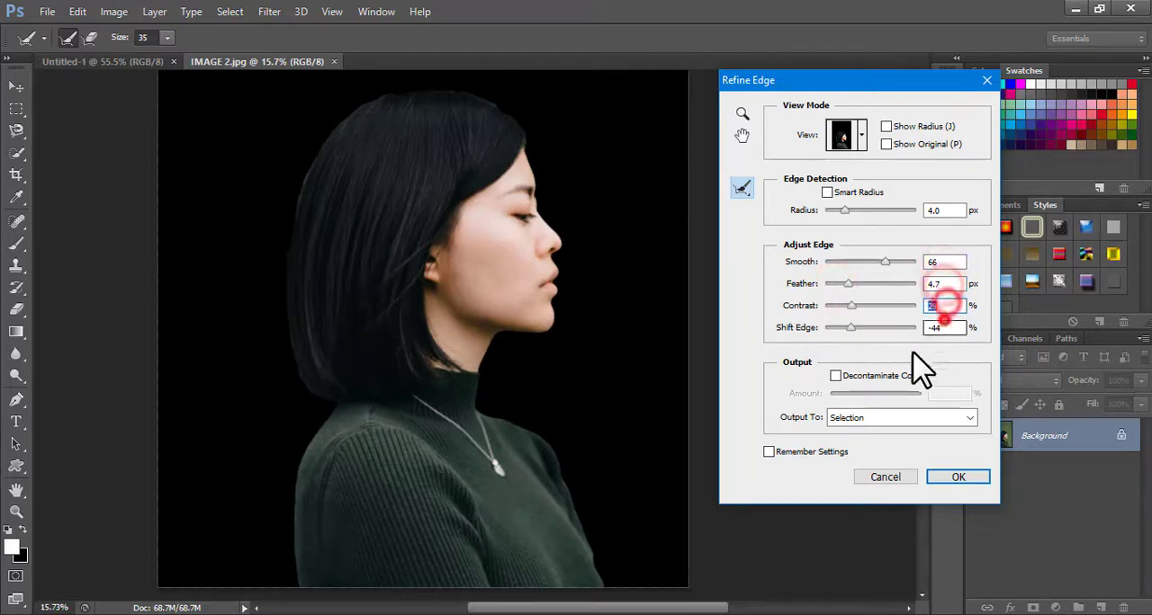
# Decontaminate the edge colors and output the refined selection as a New Layer with Layer Mask
pyautogui.click(835, 375)
pyautogui.click(882, 418)
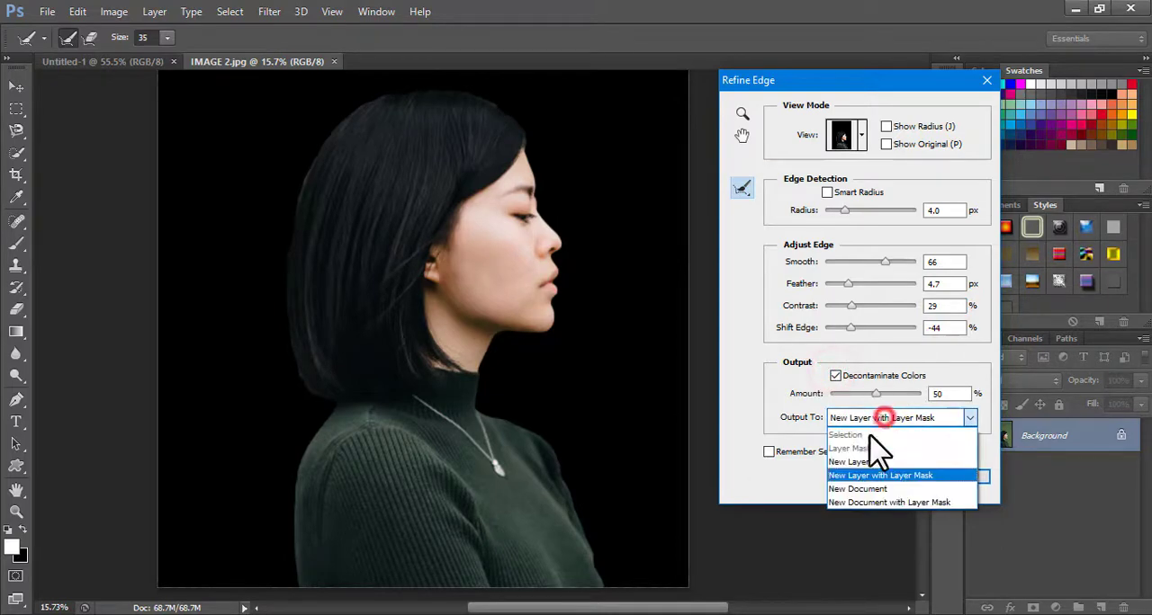
pyautogui.click(865, 475)
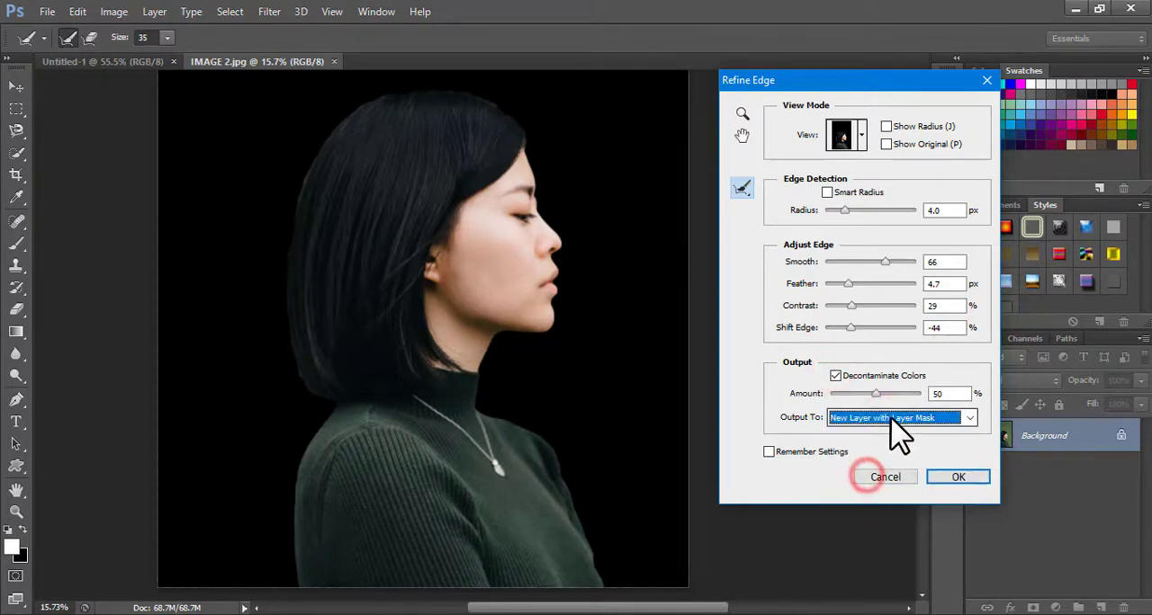
pyautogui.click(958, 479)
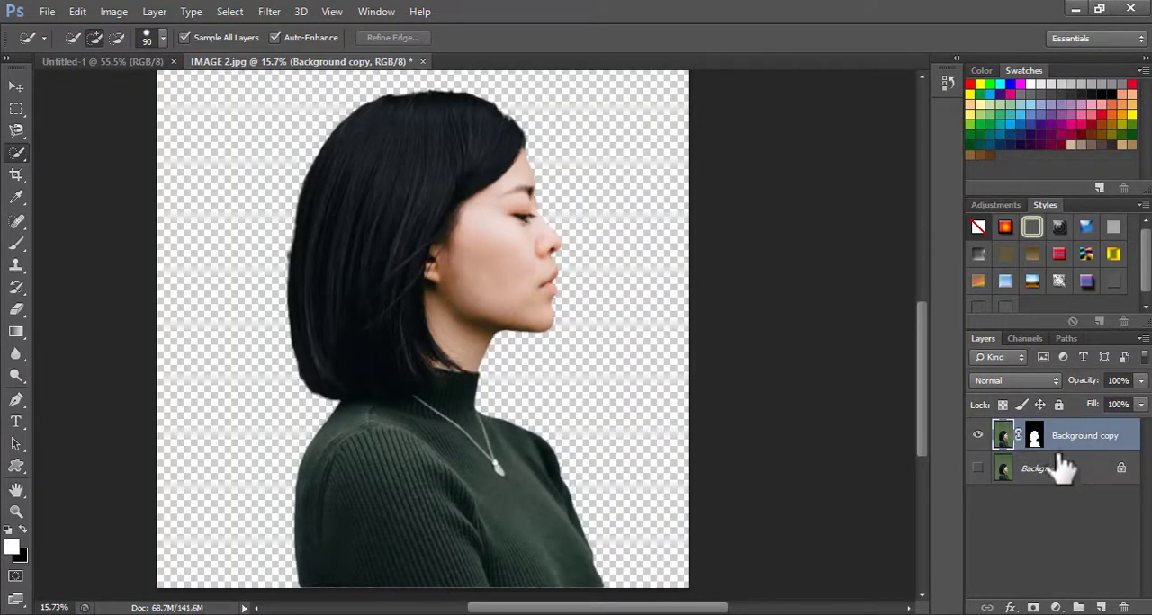
# Convert the masked Background copy layer into a smart object
pyautogui.click(1062, 437)
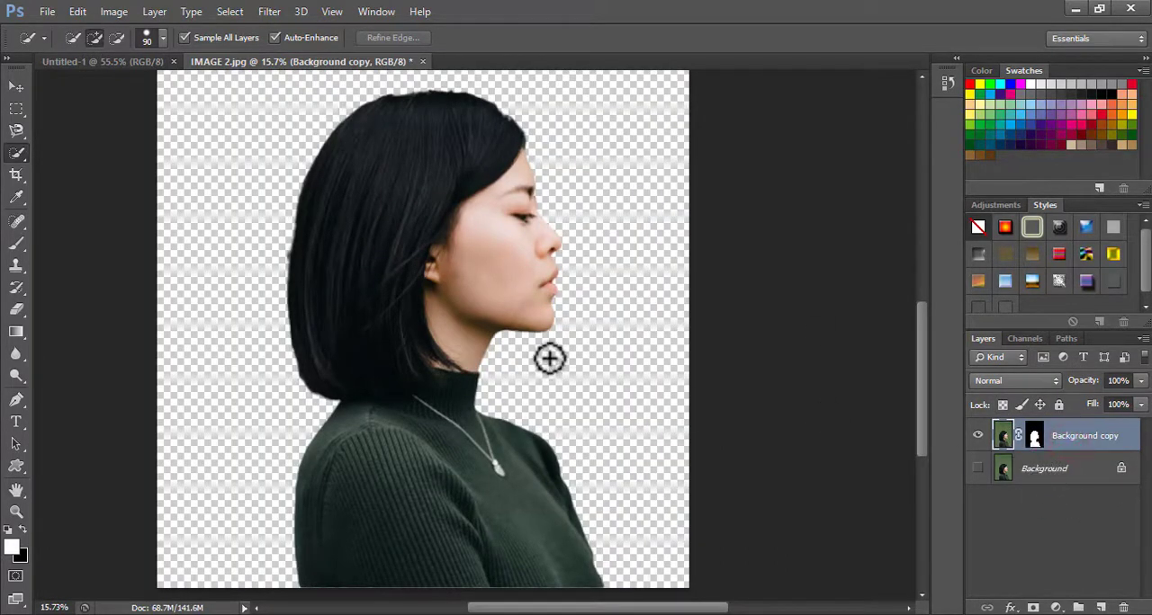
pyautogui.click(17, 86)
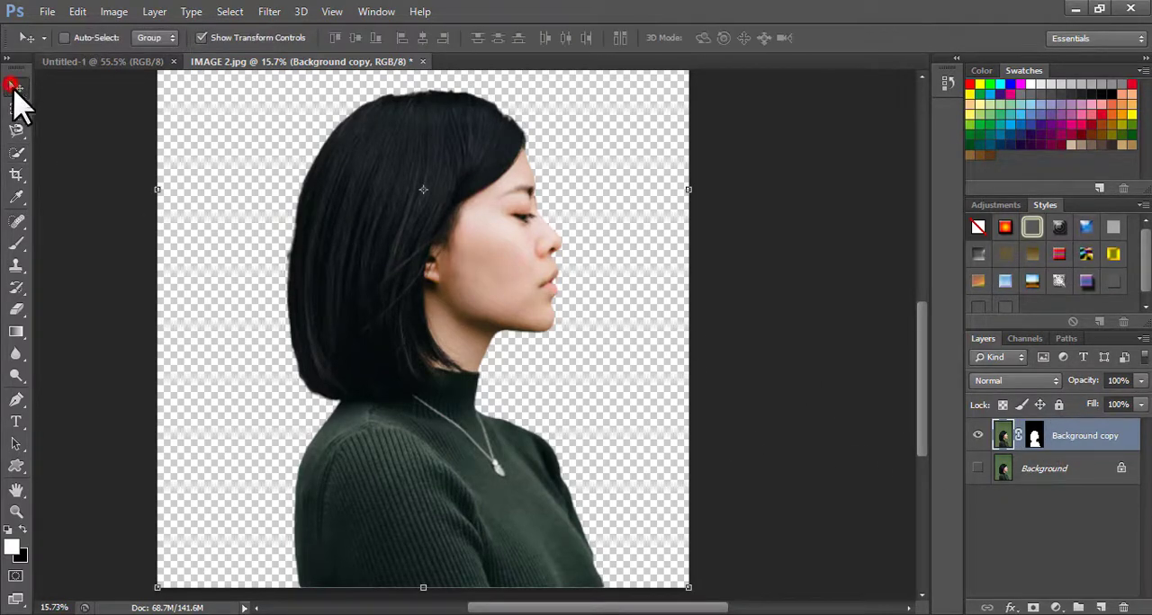
pyautogui.rightClick(1060, 441)
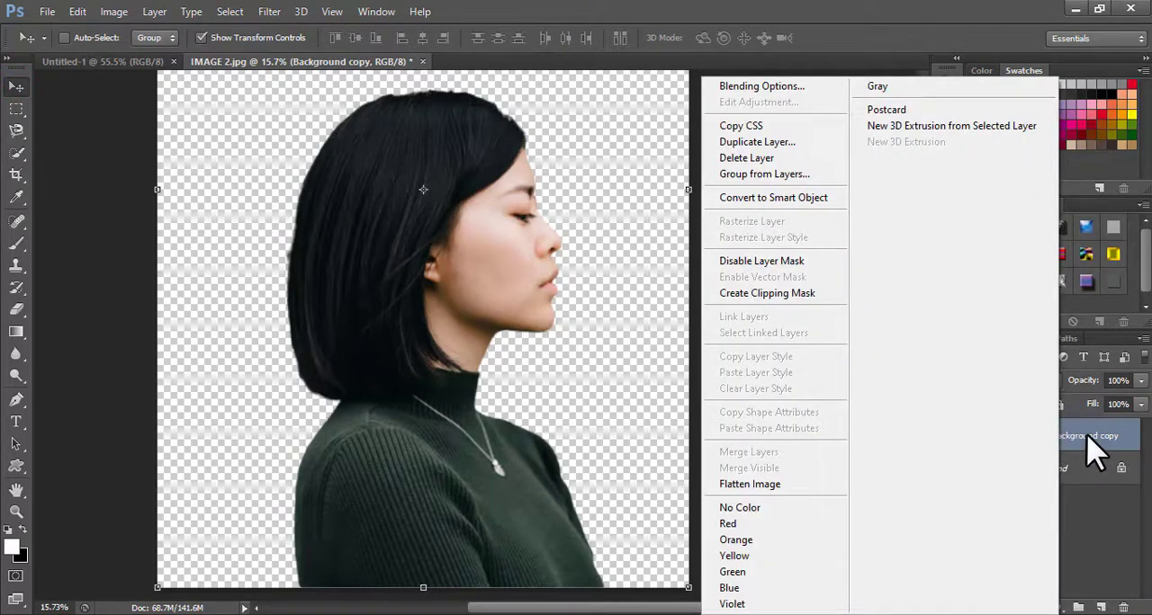
pyautogui.click(779, 198)
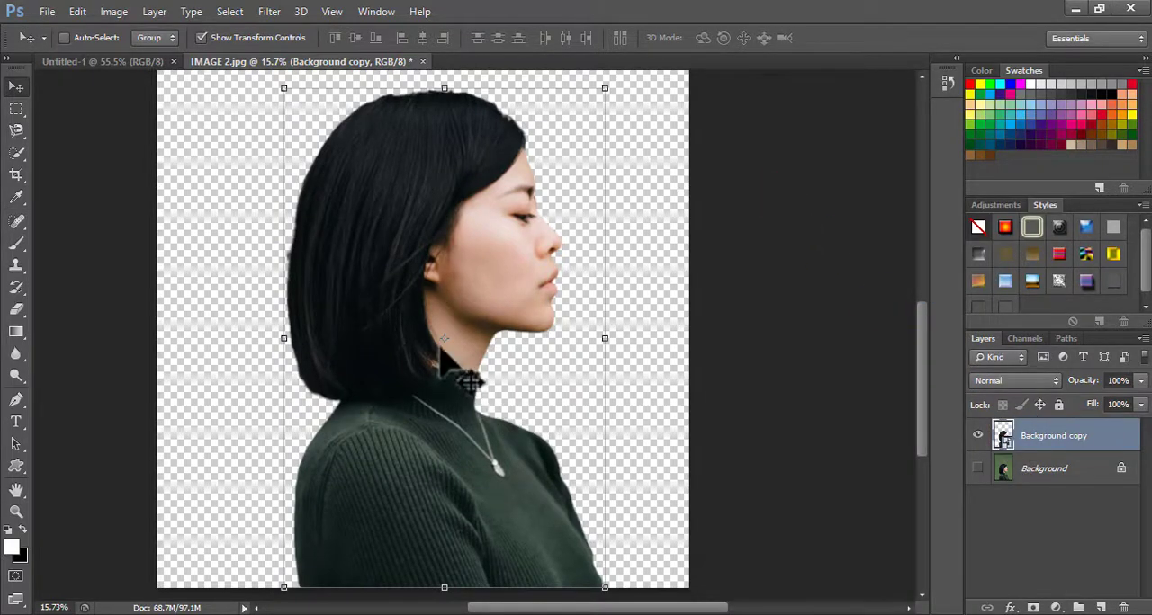
# Copy the woman's cutout into Untitled-1 and scale it to 24.83% width and 22.41% height, resting on the canvas's lower edge
pyautogui.moveTo(378, 345); pyautogui.dragTo(444, 337)
pyautogui.scroll(-6, 486, 310)
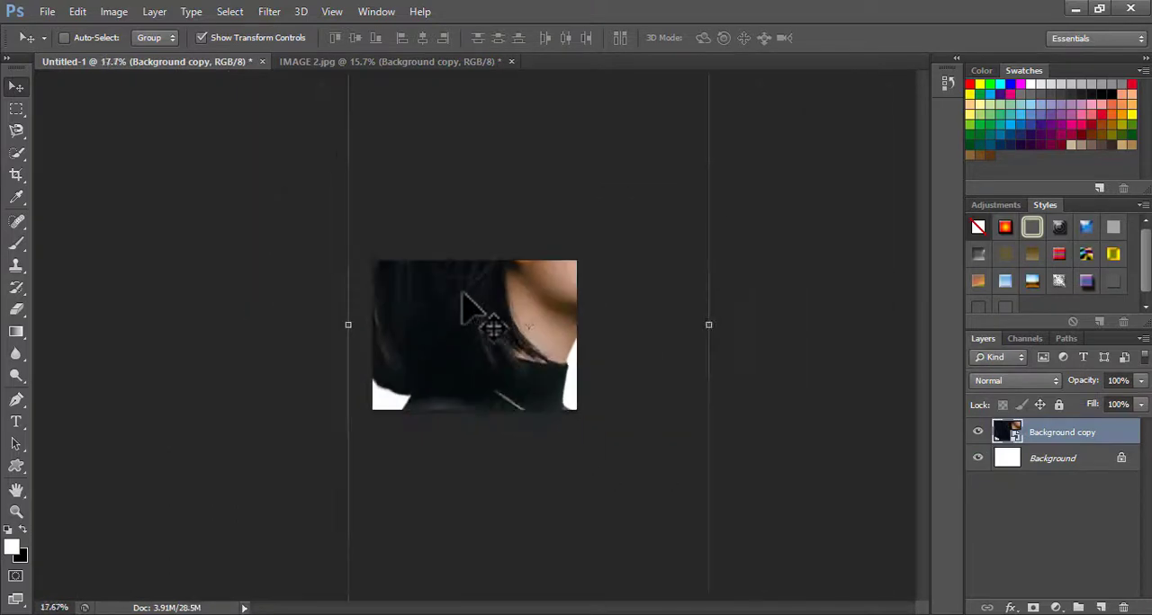
pyautogui.click(388, 134)
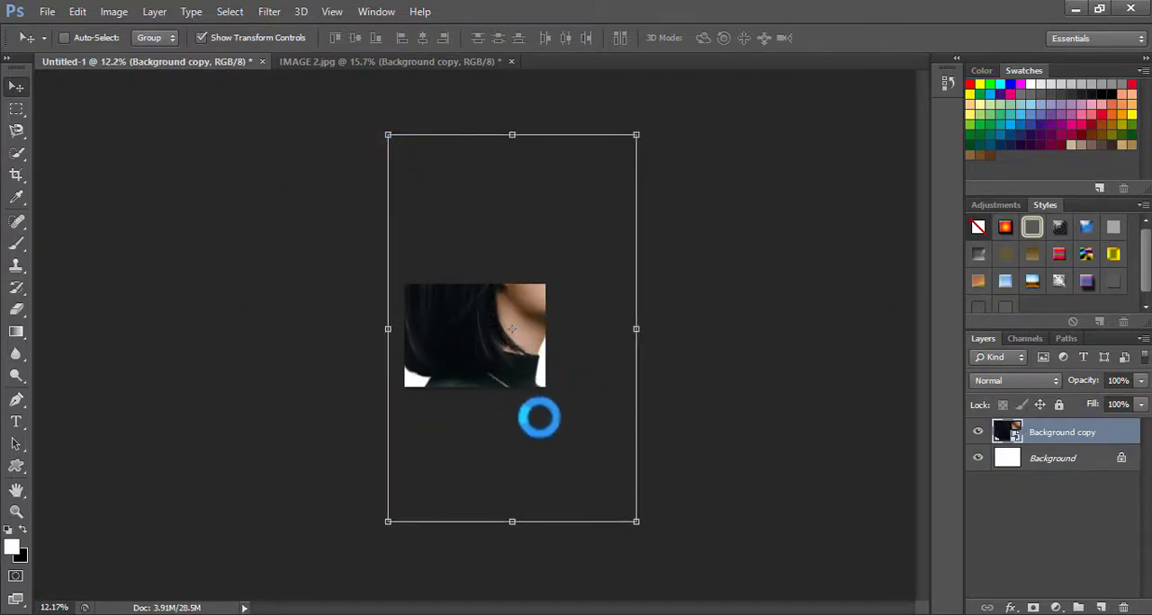
pyautogui.moveTo(539, 417); pyautogui.dragTo(555, 425)
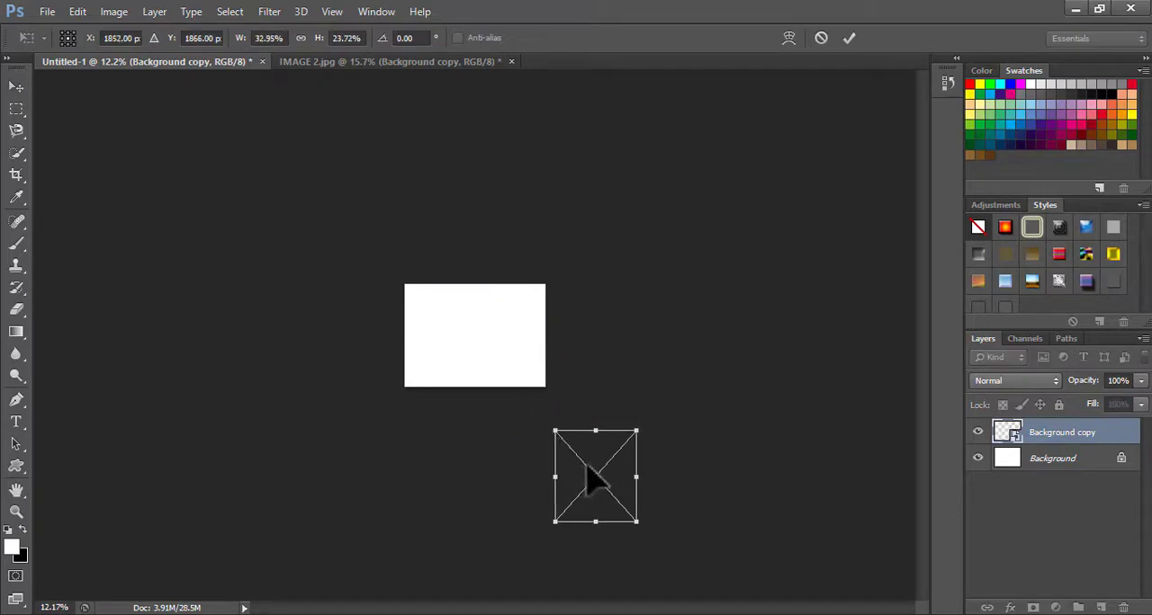
pyautogui.moveTo(589, 463)
pyautogui.mouseDown()
pyautogui.moveTo(563, 421)
pyautogui.moveTo(460, 331)
pyautogui.moveTo(466, 313)
pyautogui.moveTo(422, 295)
pyautogui.moveTo(444, 300)
pyautogui.mouseUp()
pyautogui.scroll(16, 488, 314)
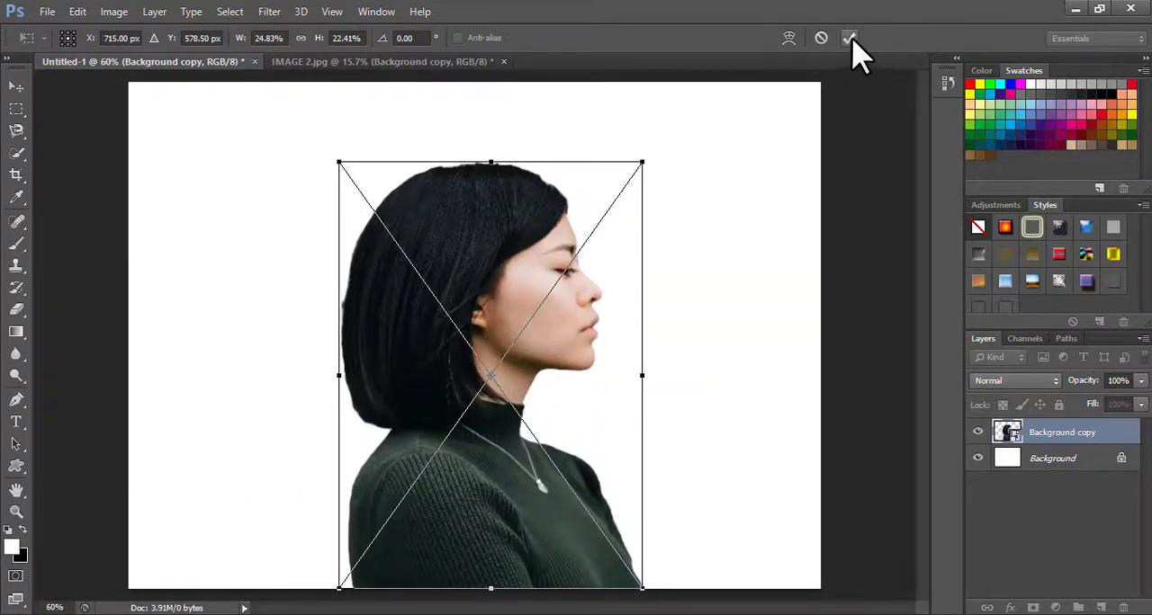
pyautogui.click(848, 38)
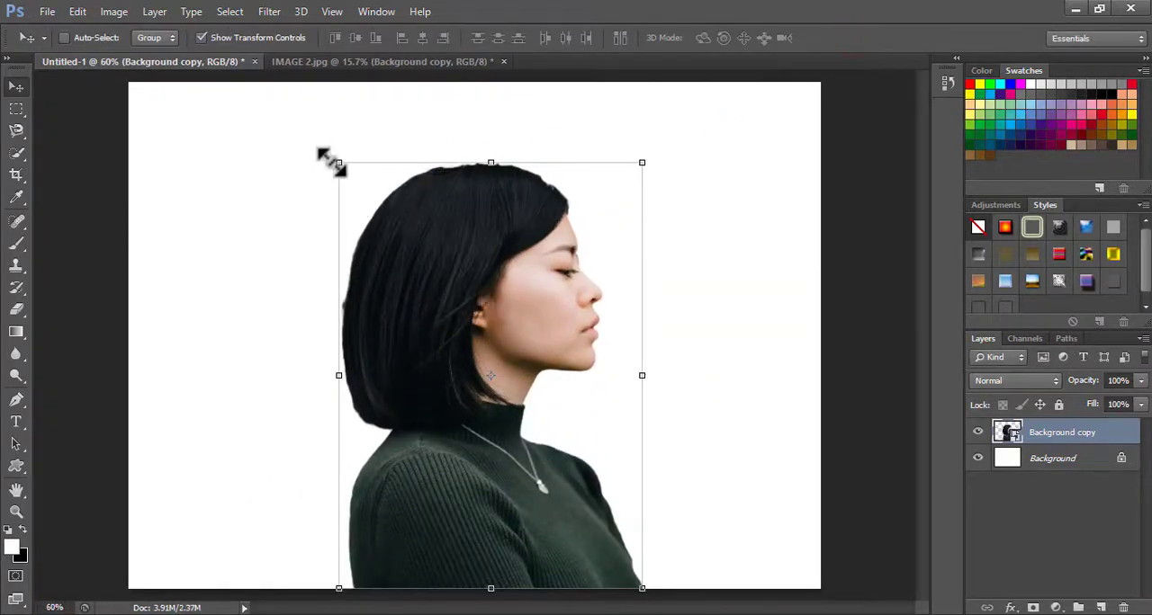
# Resize the woman to 24.71% width and 24.22% height and rest her on the canvas's lower edge, slightly off-center
pyautogui.moveTo(337, 162); pyautogui.dragTo(365, 151)
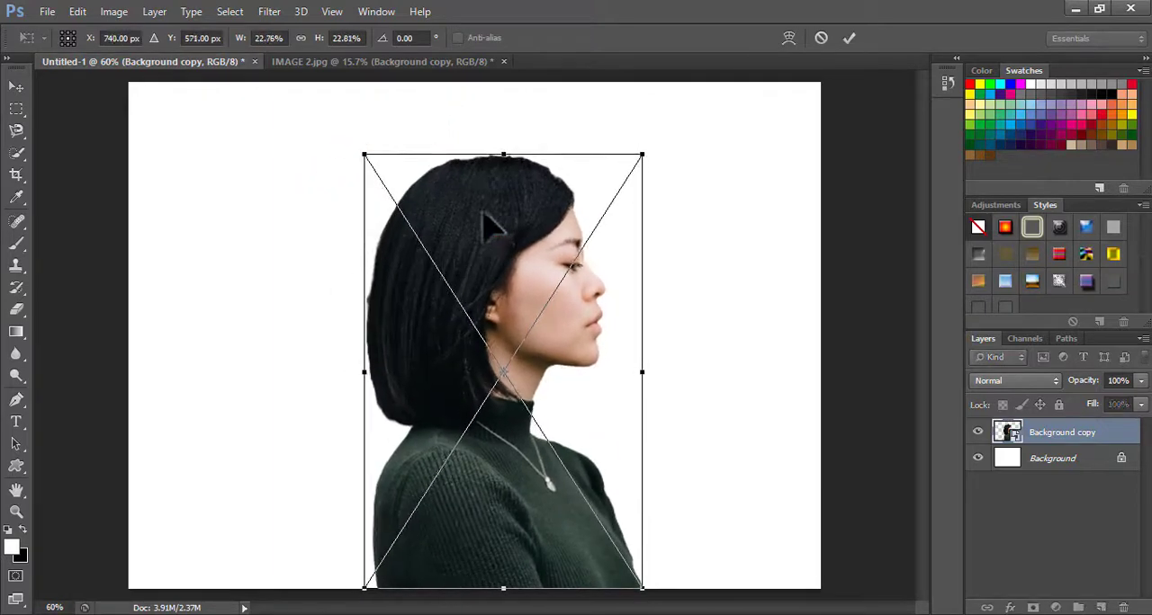
pyautogui.moveTo(483, 214); pyautogui.dragTo(446, 196)
pyautogui.moveTo(607, 550); pyautogui.dragTo(631, 577)
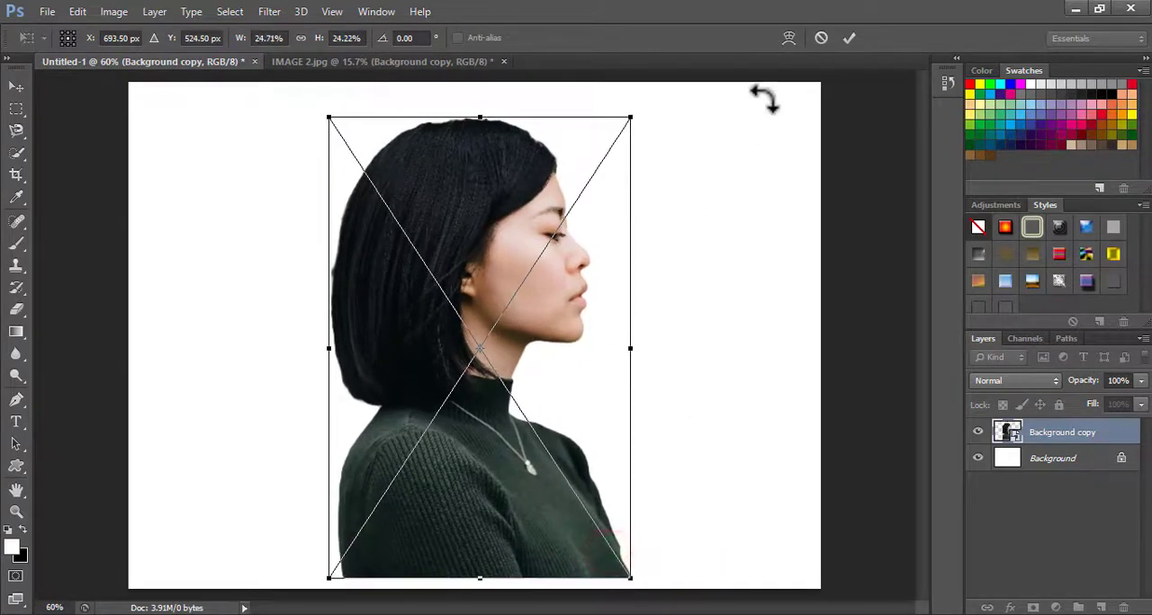
pyautogui.click(846, 38)
pyautogui.moveTo(515, 231); pyautogui.dragTo(477, 212)
pyautogui.hotkey('ctrl', 't')
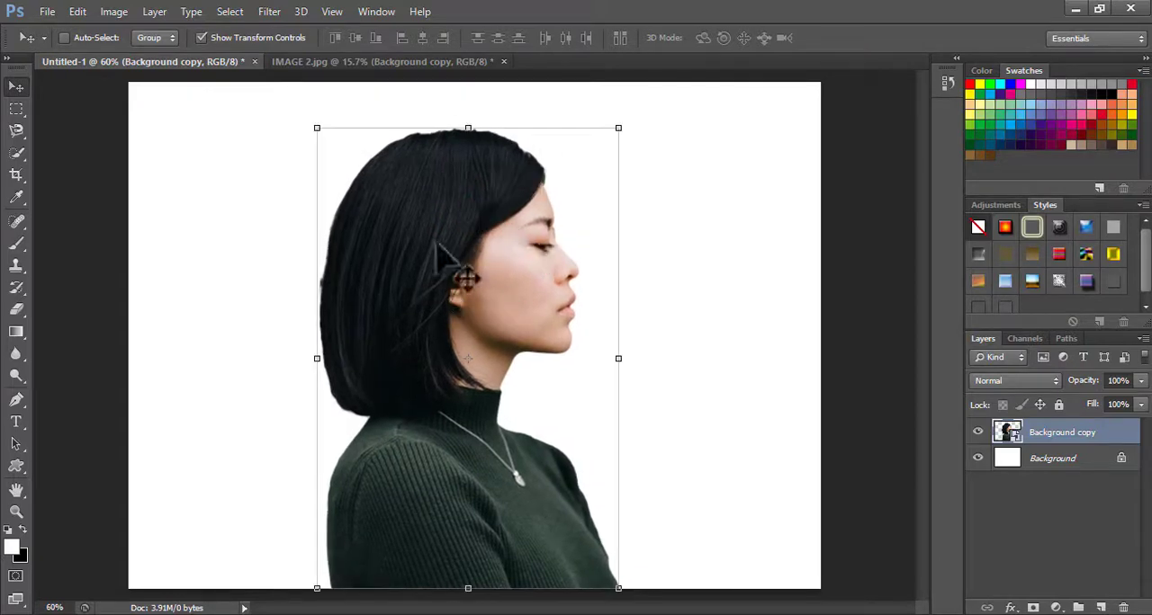
pyautogui.click(782, 270)
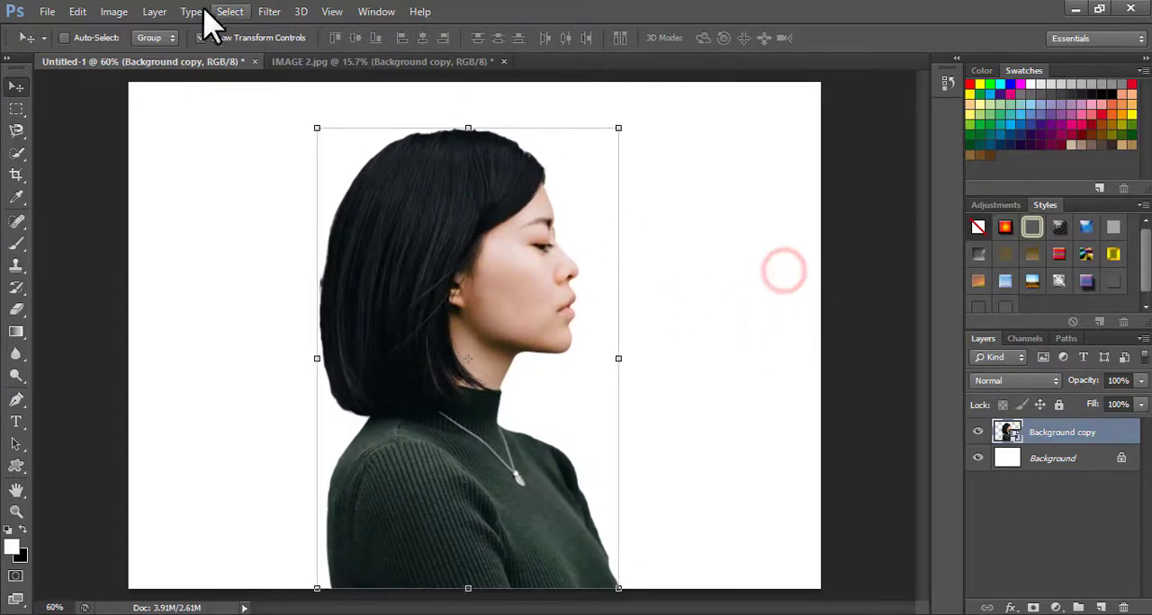
# Open the city skyline photo IMAGE 1 from New folder (9)
pyautogui.click(47, 12)
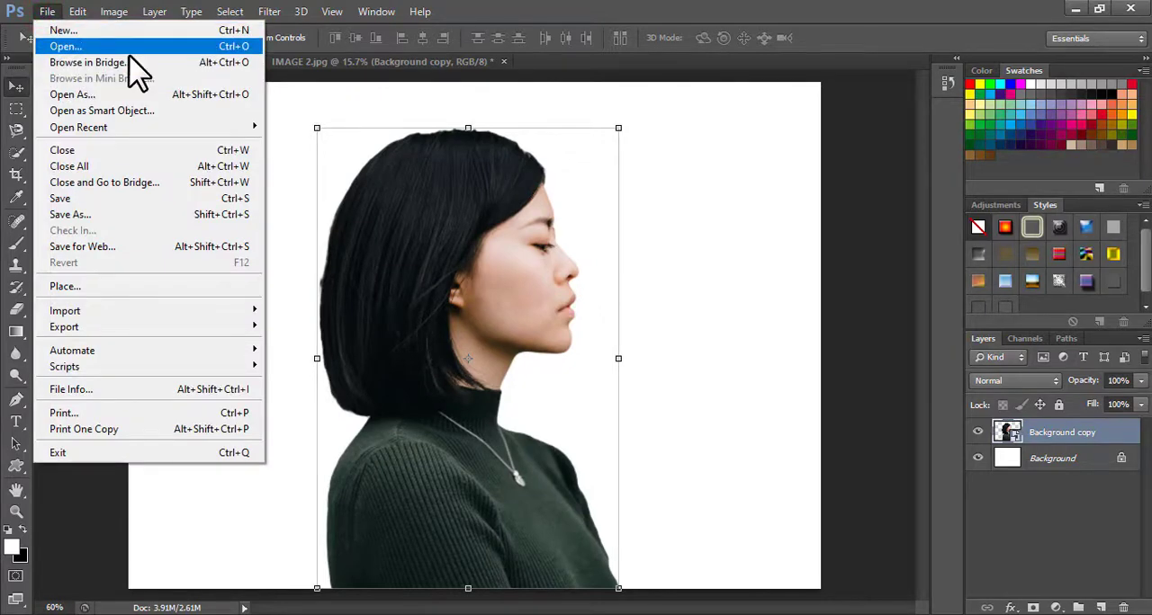
pyautogui.click(81, 46)
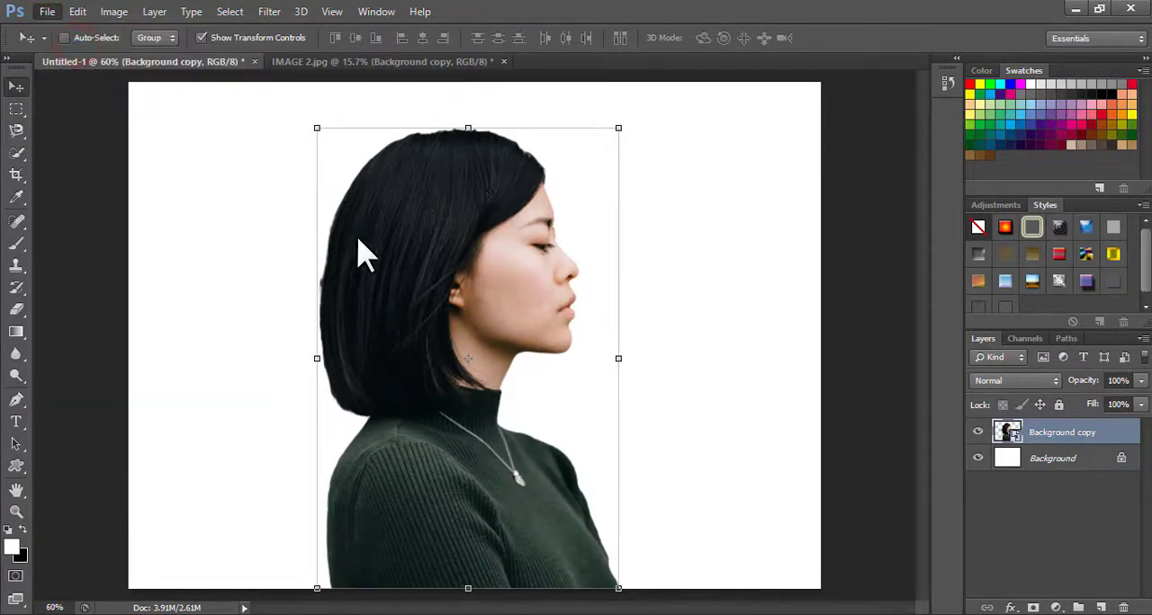
pyautogui.click(504, 185)
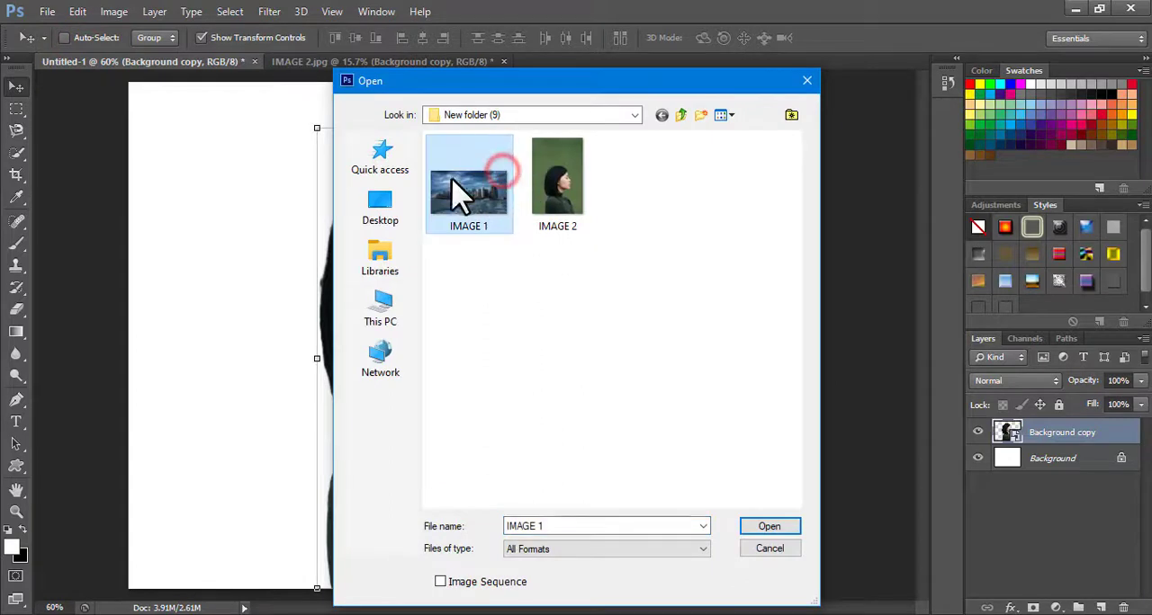
pyautogui.click(765, 526)
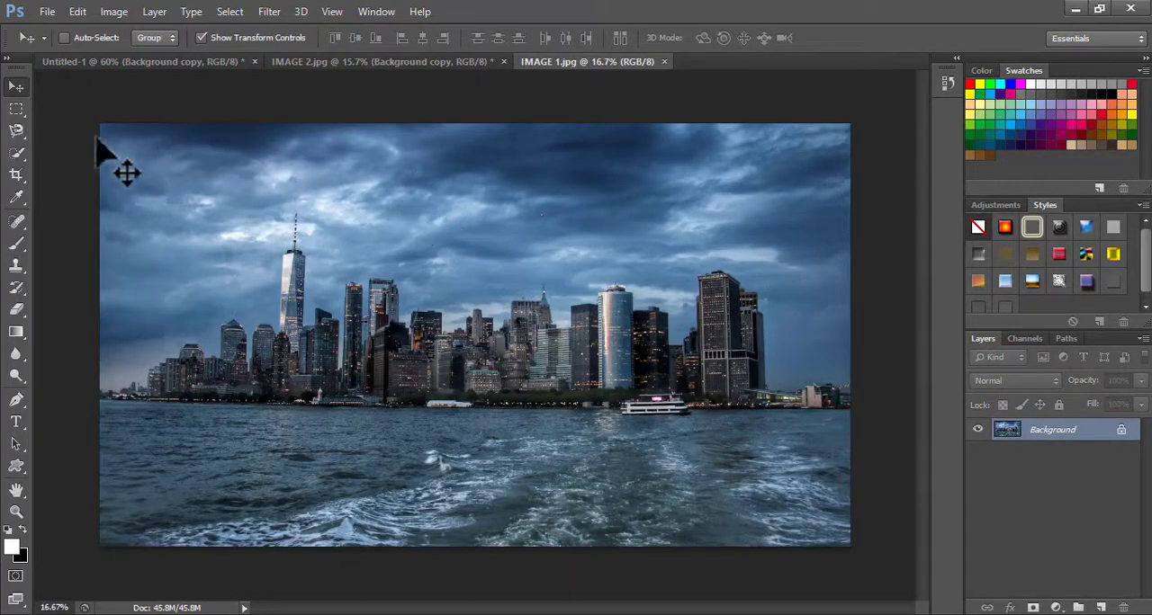
# Select the whole skyline photo with the Rectangular Marquee and copy it into Untitled-1 as a new layer
pyautogui.click(16, 110)
pyautogui.moveTo(100, 123); pyautogui.dragTo(859, 551)
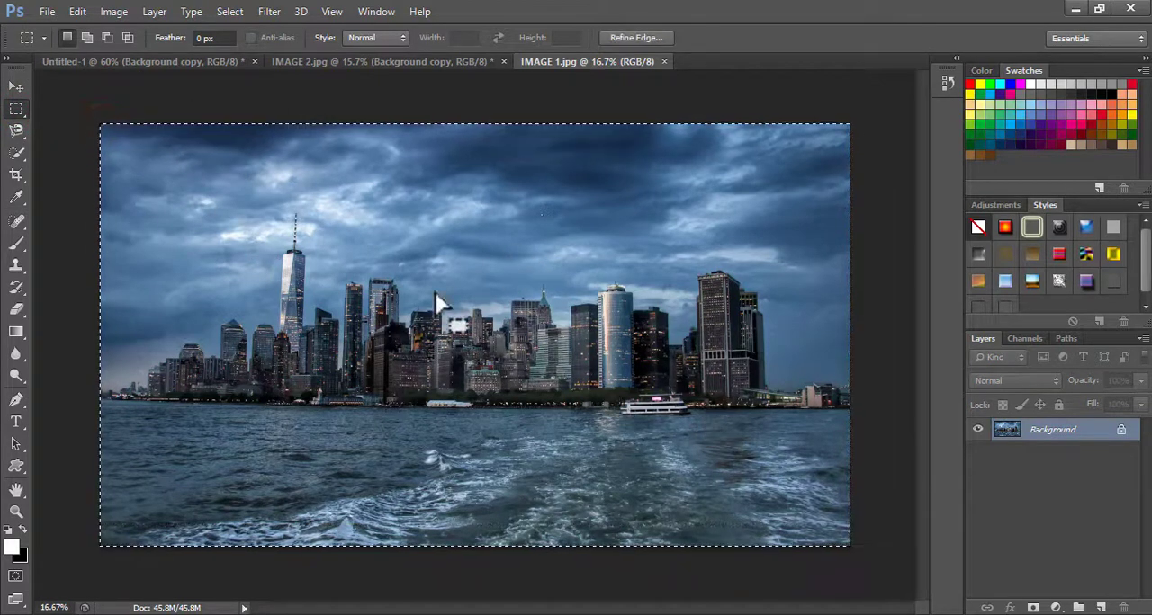
pyautogui.click(16, 87)
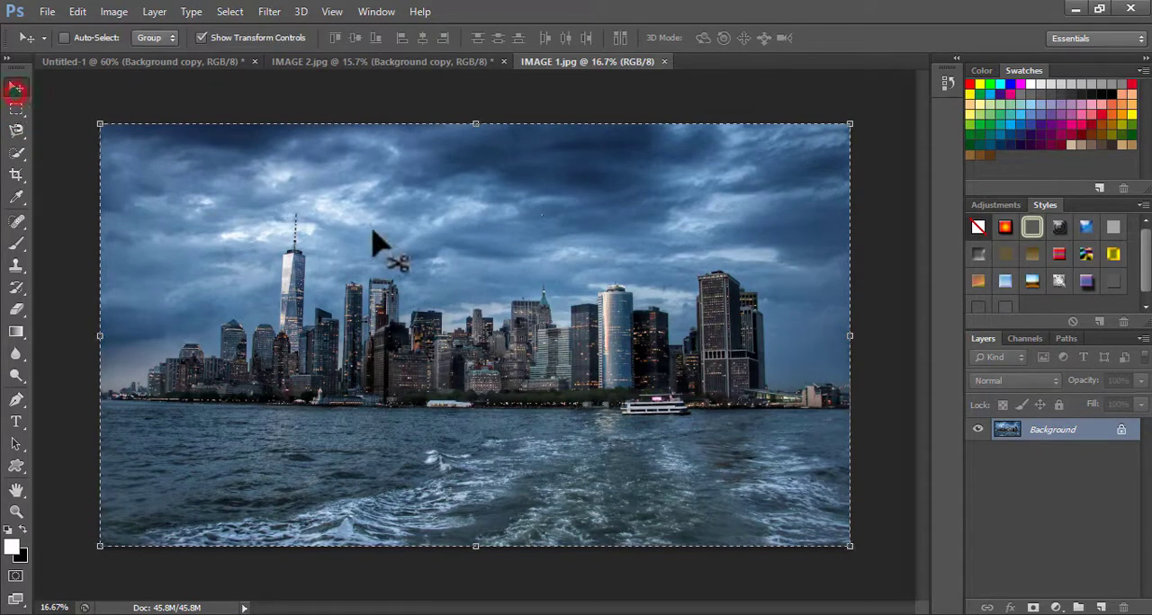
pyautogui.moveTo(382, 275); pyautogui.dragTo(457, 322)
pyautogui.scroll(-6, 457, 322)
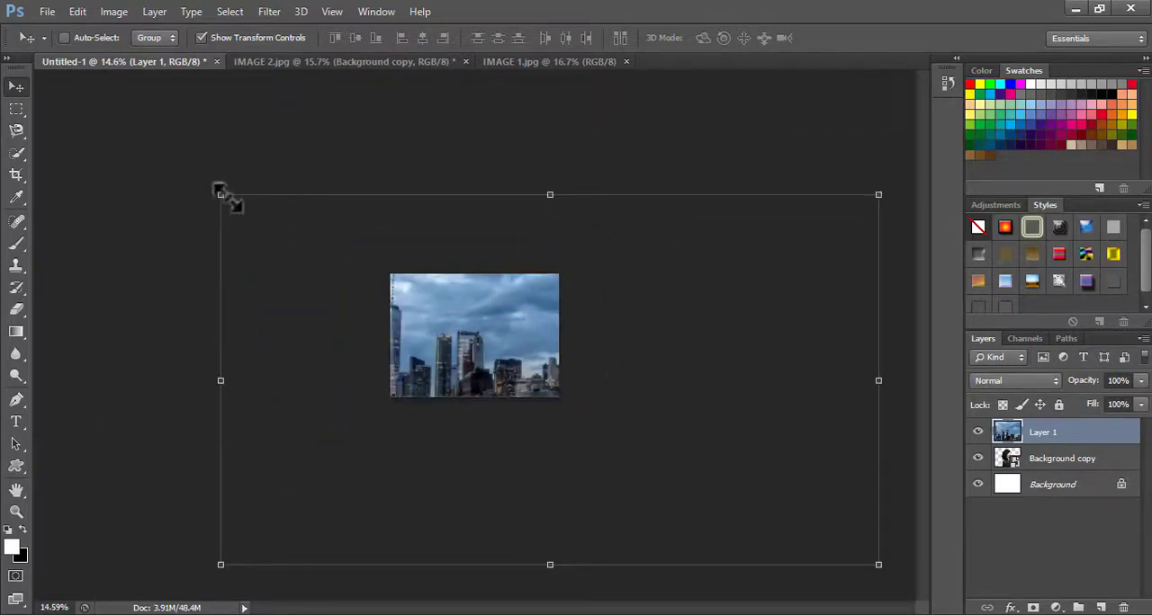
# Scale the skyline layer to 20.34% width and 31.75% height over the woman and rotate it 90.3° clockwise
pyautogui.moveTo(220, 195); pyautogui.dragTo(461, 342)
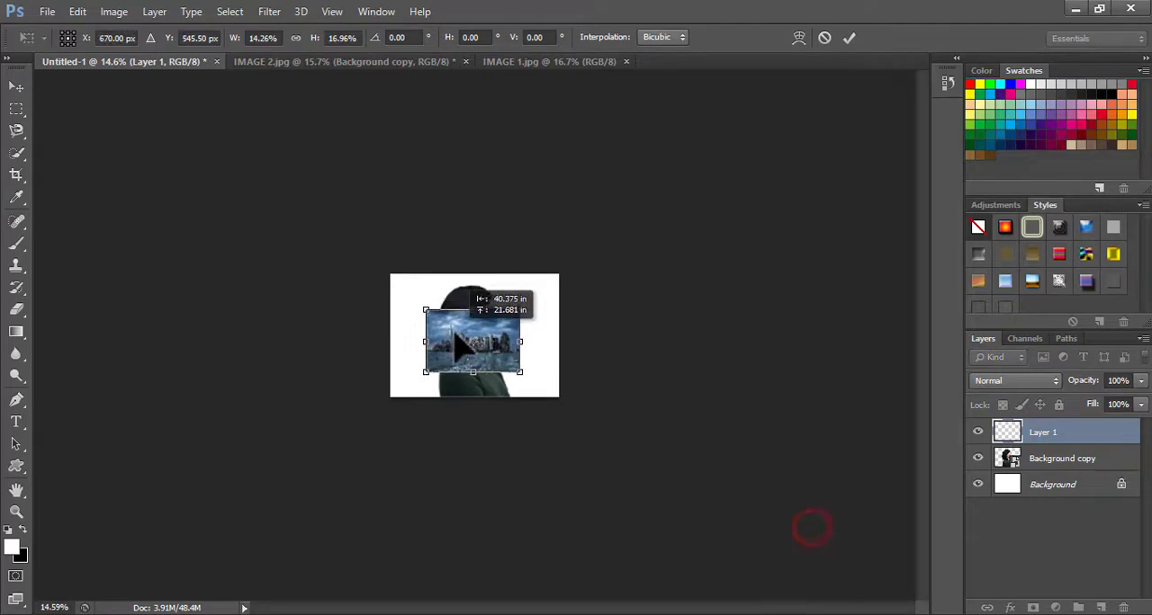
pyautogui.scroll(5, 463, 343)
pyautogui.scroll(2, 474, 347)
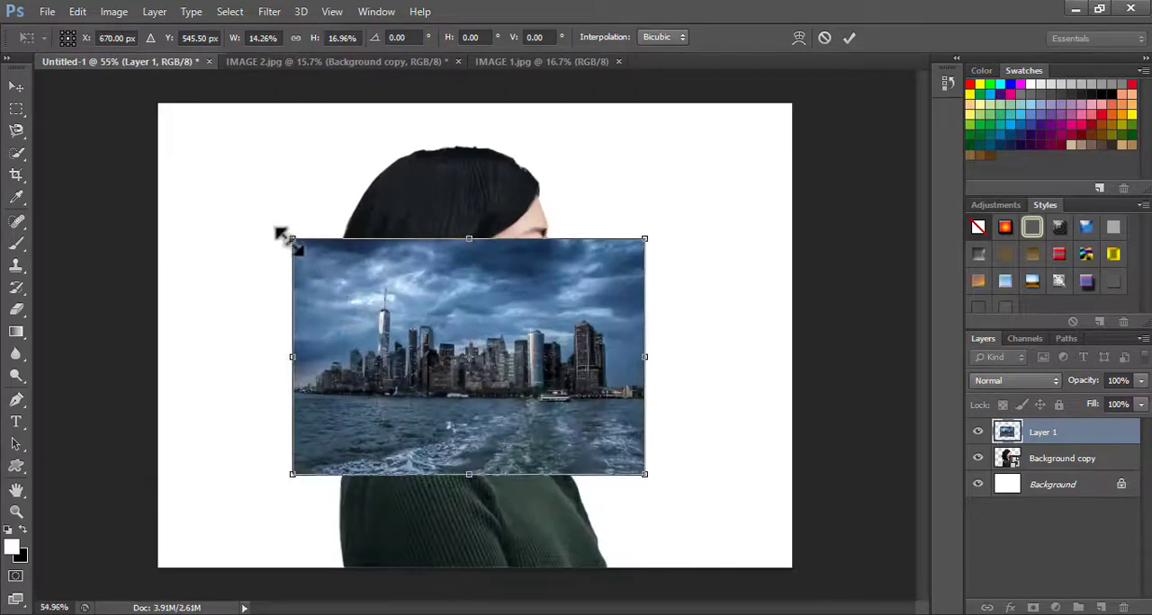
pyautogui.moveTo(287, 233); pyautogui.dragTo(203, 104)
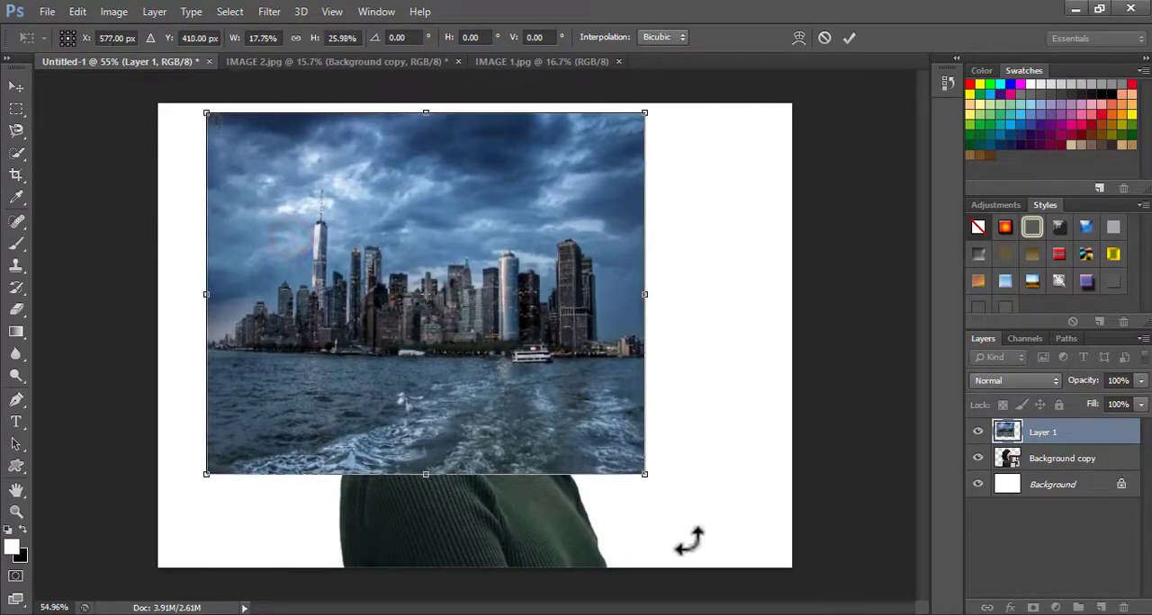
pyautogui.moveTo(646, 475); pyautogui.dragTo(710, 555)
pyautogui.moveTo(612, 458)
pyautogui.mouseDown()
pyautogui.moveTo(572, 425)
pyautogui.moveTo(610, 453)
pyautogui.moveTo(609, 443)
pyautogui.mouseUp()
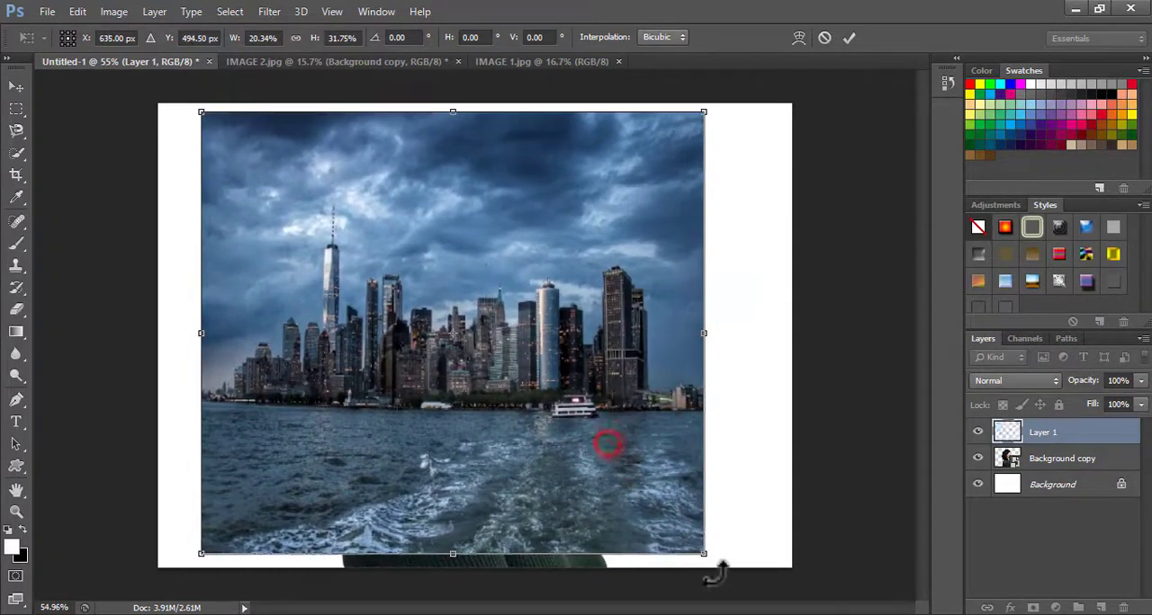
pyautogui.moveTo(728, 565); pyautogui.dragTo(300, 513)
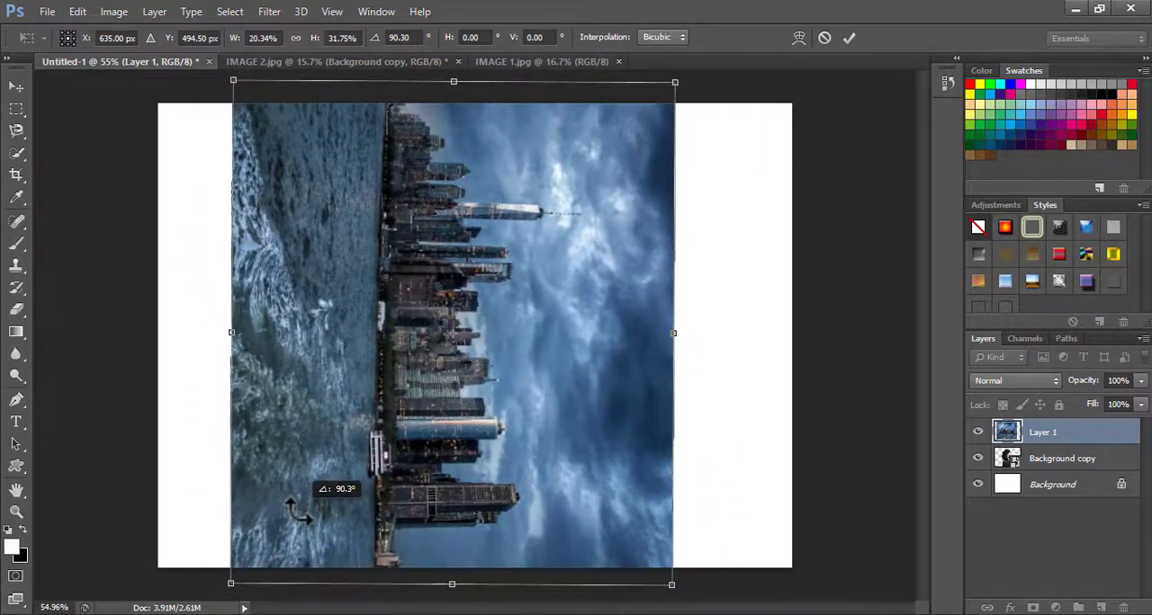
pyautogui.click(850, 38)
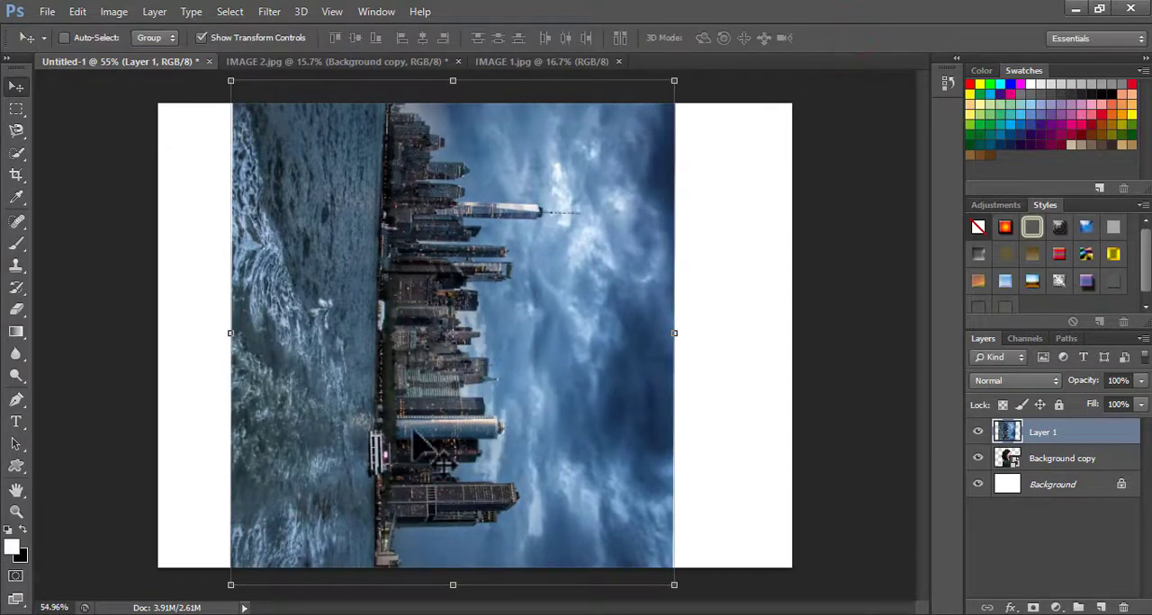
# Enlarge the rotated skyline to 126.93% width and 122.41% height, position it over the woman and add a layer mask
pyautogui.moveTo(416, 437); pyautogui.dragTo(441, 318)
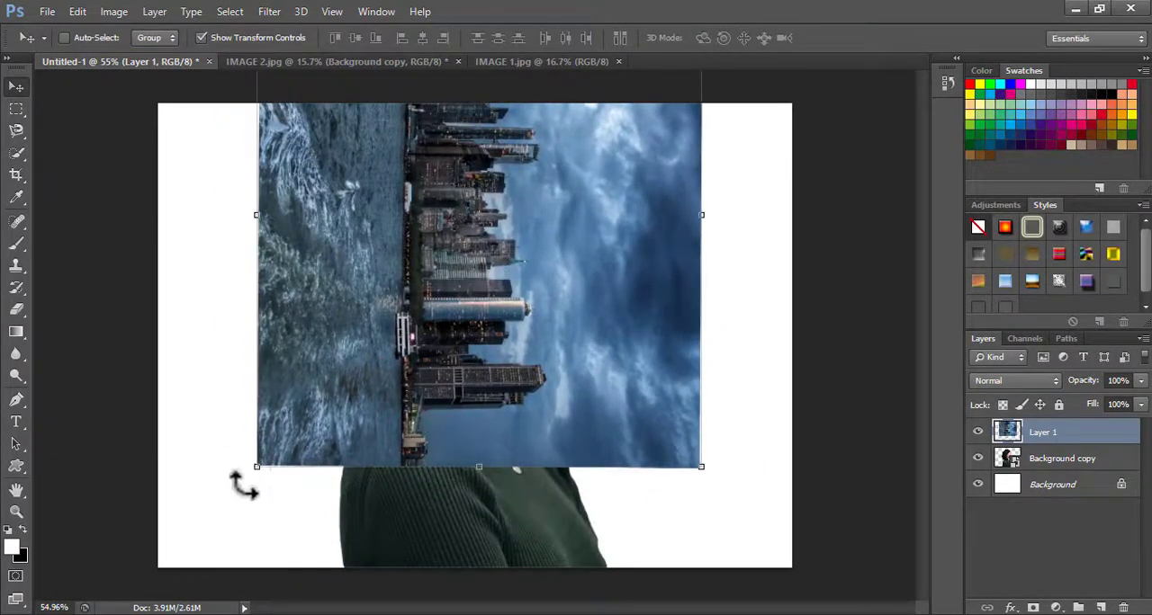
pyautogui.moveTo(253, 466); pyautogui.dragTo(134, 572)
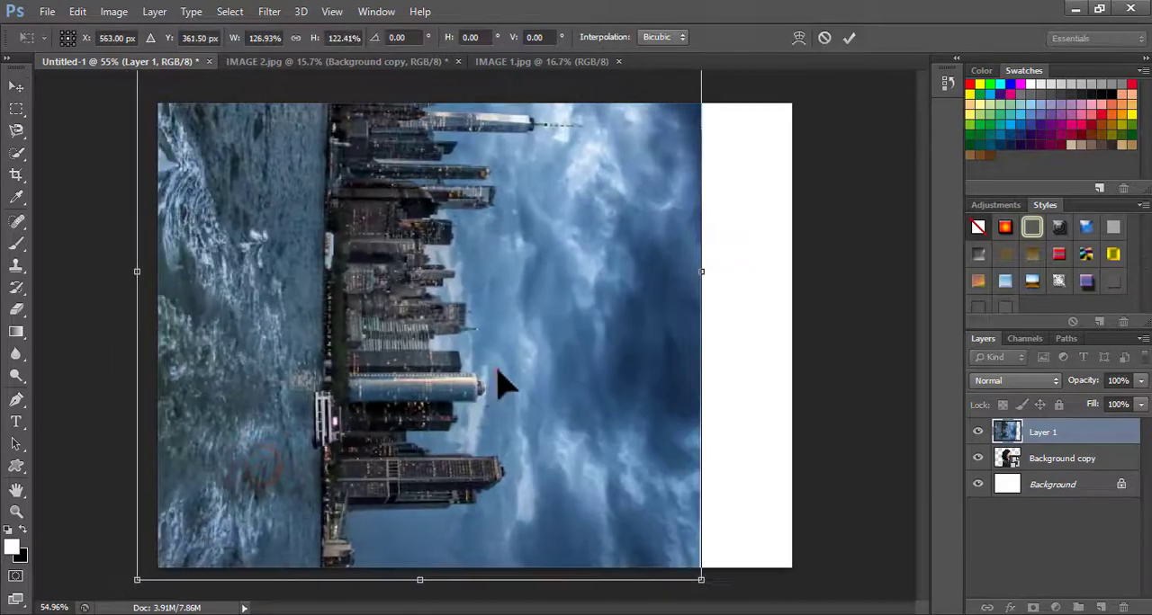
pyautogui.moveTo(498, 369); pyautogui.dragTo(561, 363)
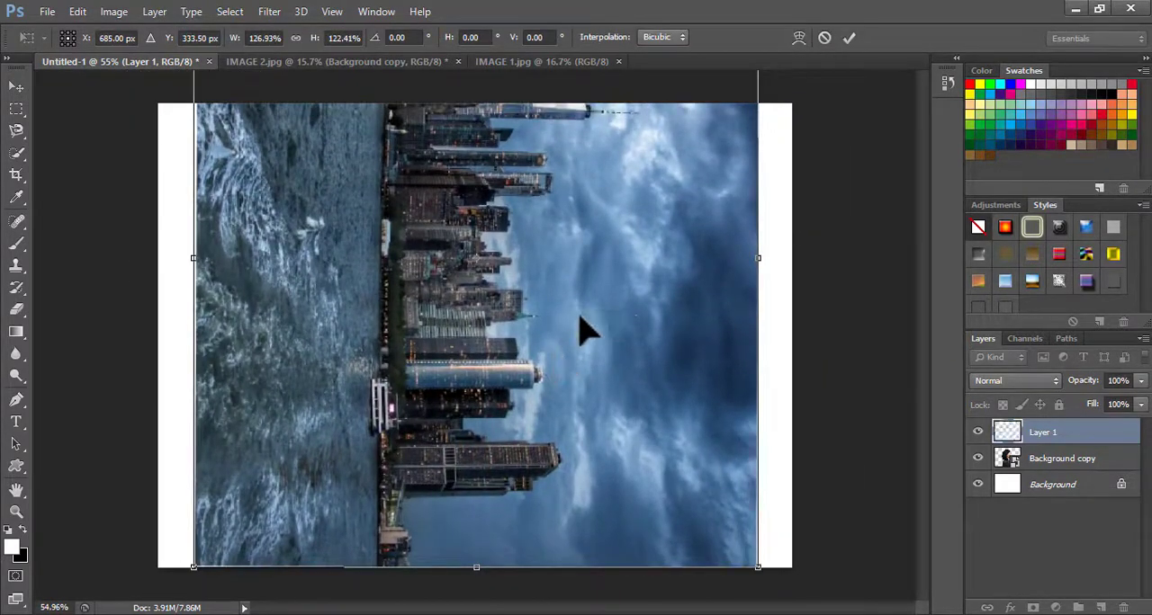
pyautogui.click(851, 38)
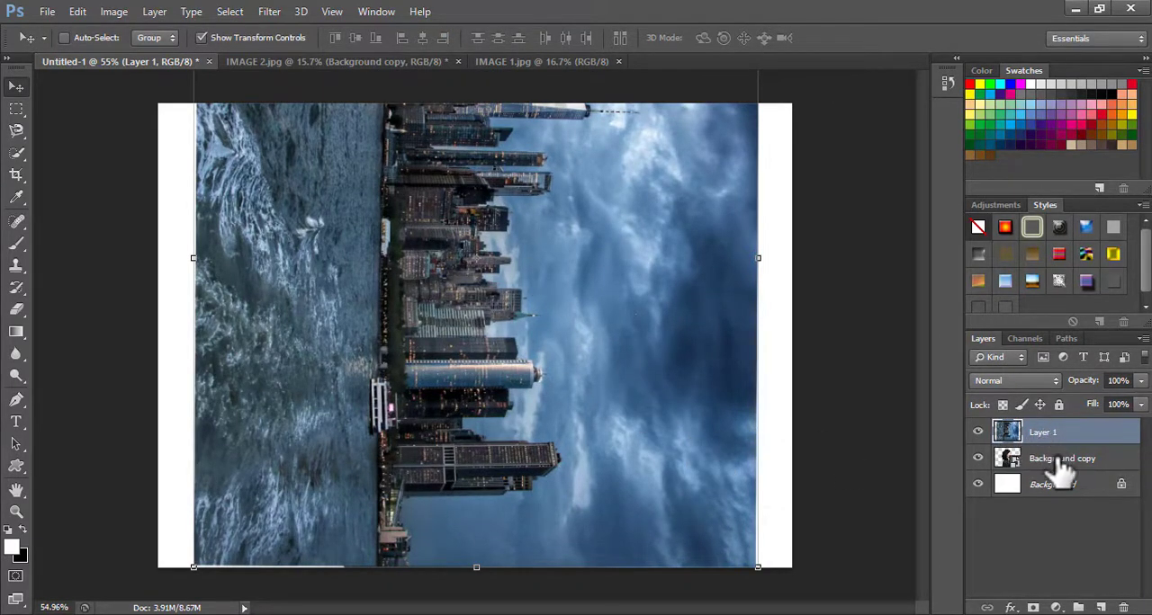
pyautogui.click(1032, 607)
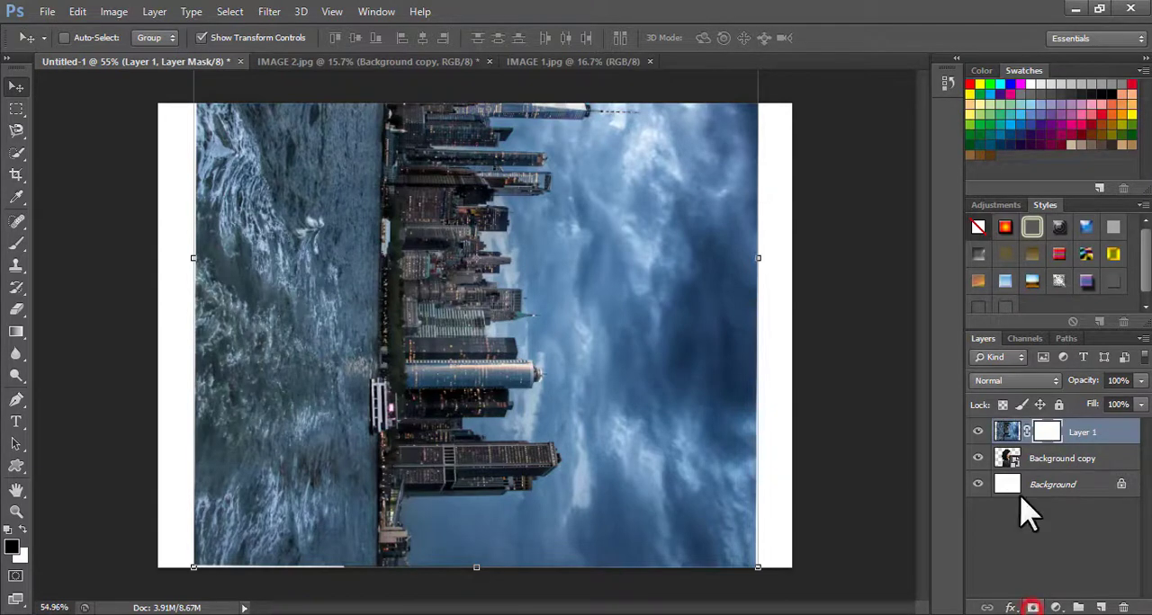
pyautogui.rightClick(1009, 441)
pyautogui.click(1043, 435)
pyautogui.rightClick(1049, 438)
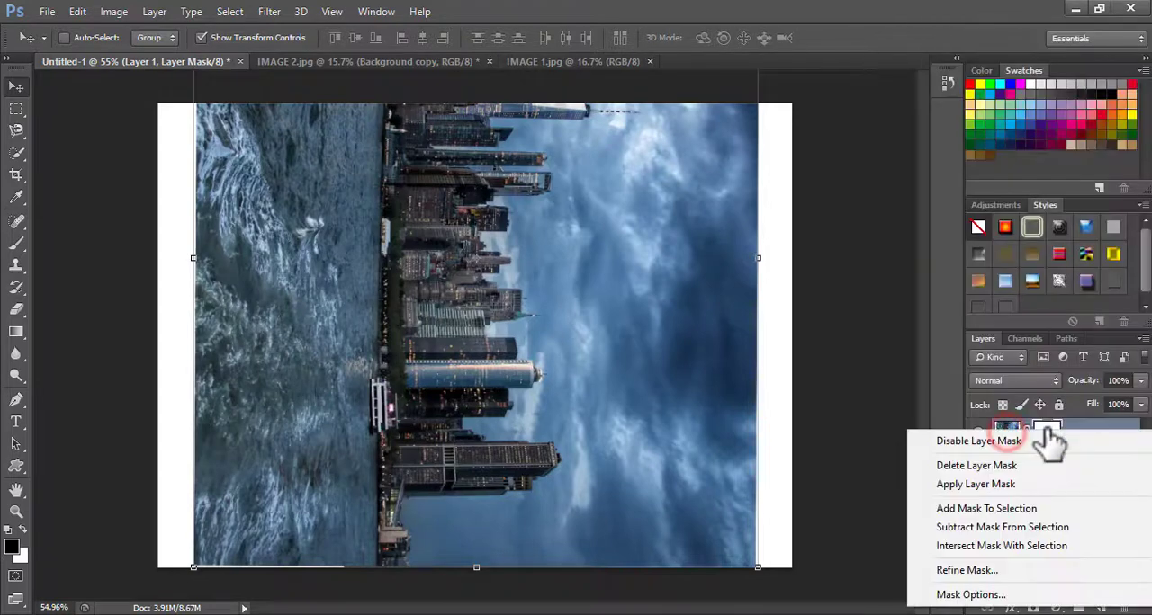
pyautogui.click(1051, 441)
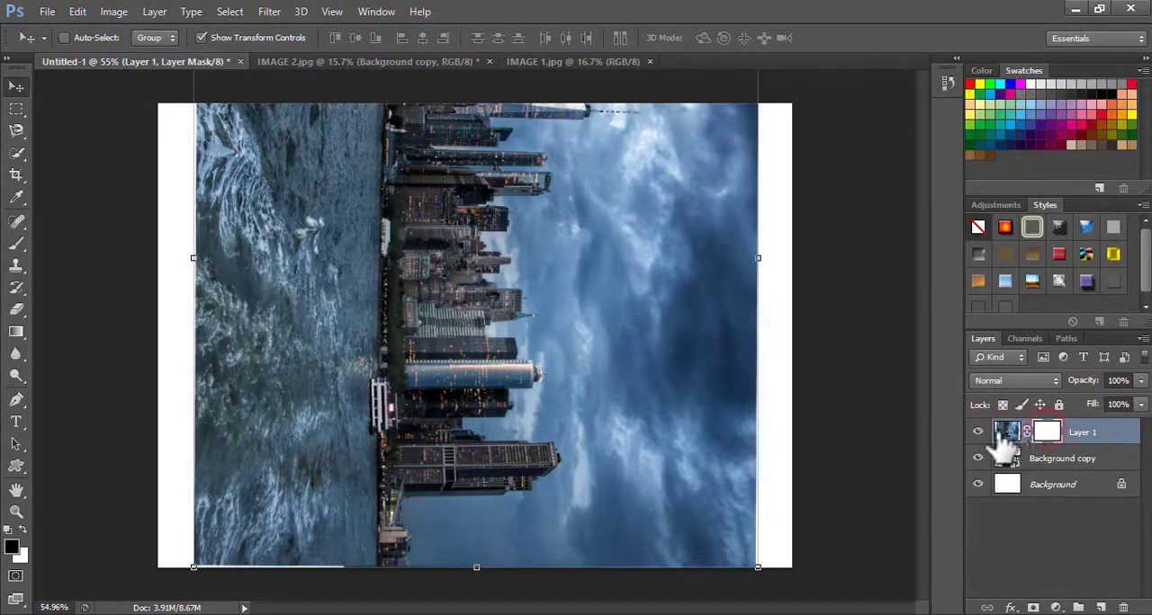
pyautogui.rightClick(1047, 438)
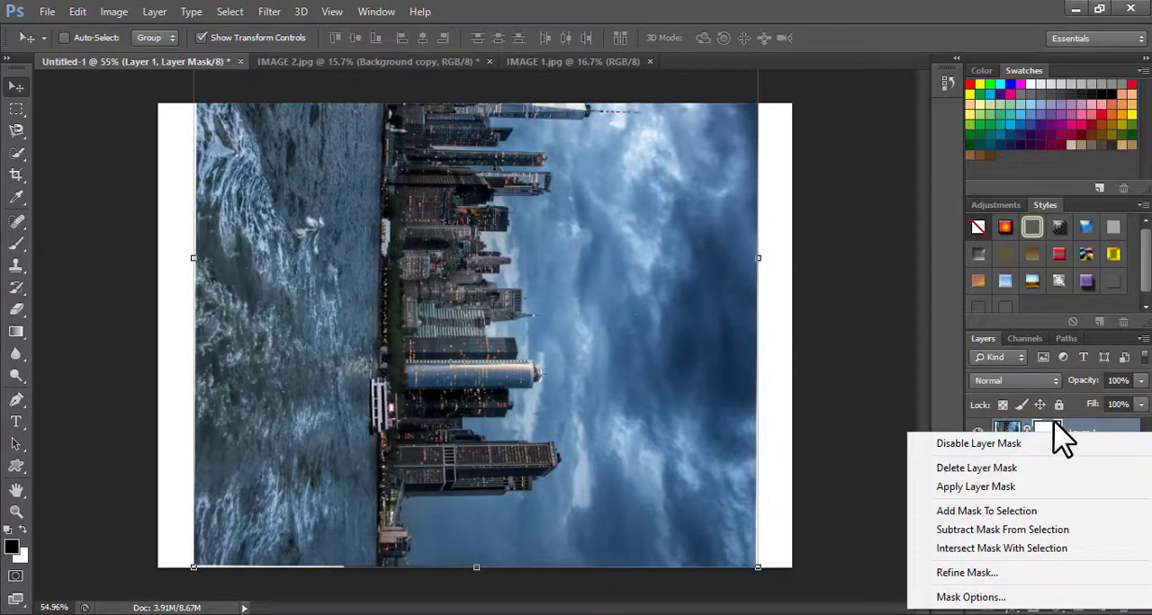
pyautogui.click(1062, 443)
# Clip the skyline layer to the woman's layer with a clipping mask and duplicate the clipped layer
pyautogui.rightClick(1084, 440)
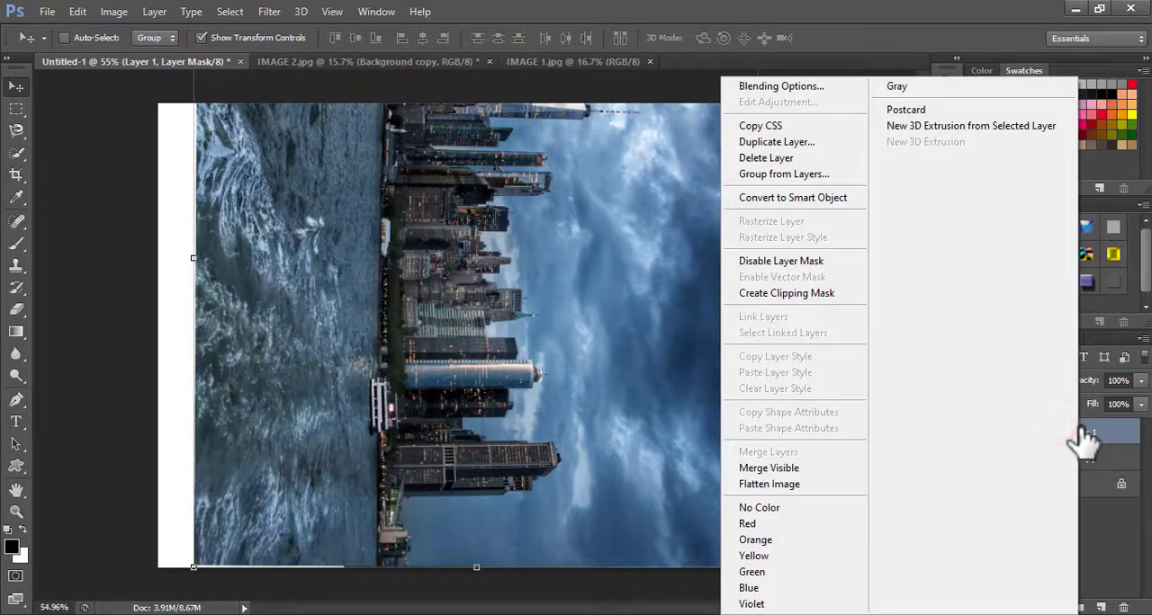
pyautogui.click(782, 297)
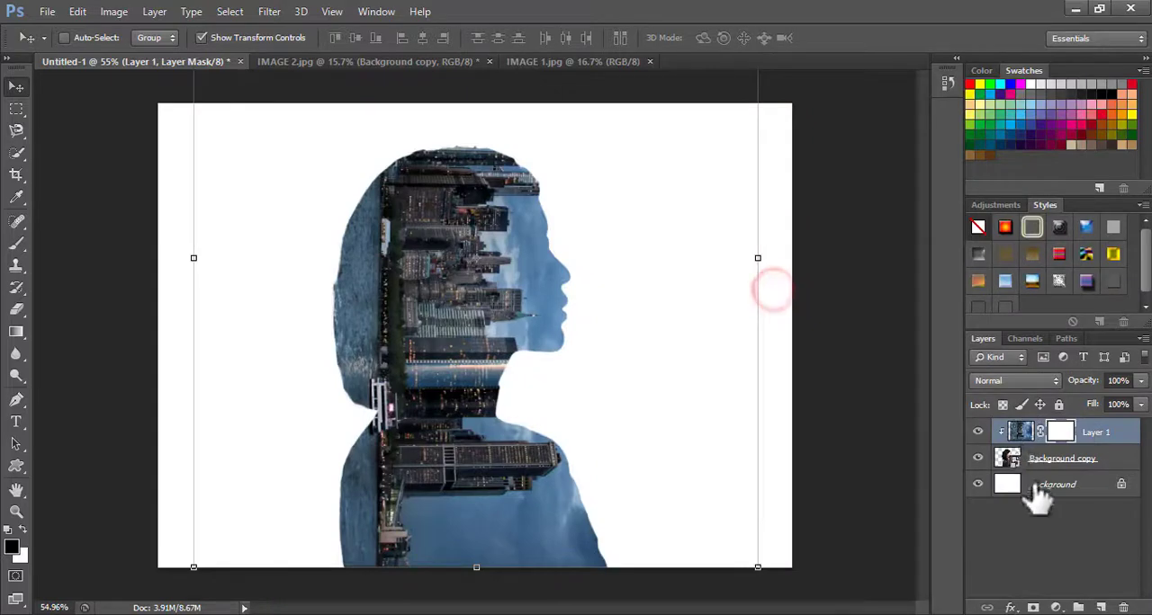
pyautogui.rightClick(1102, 441)
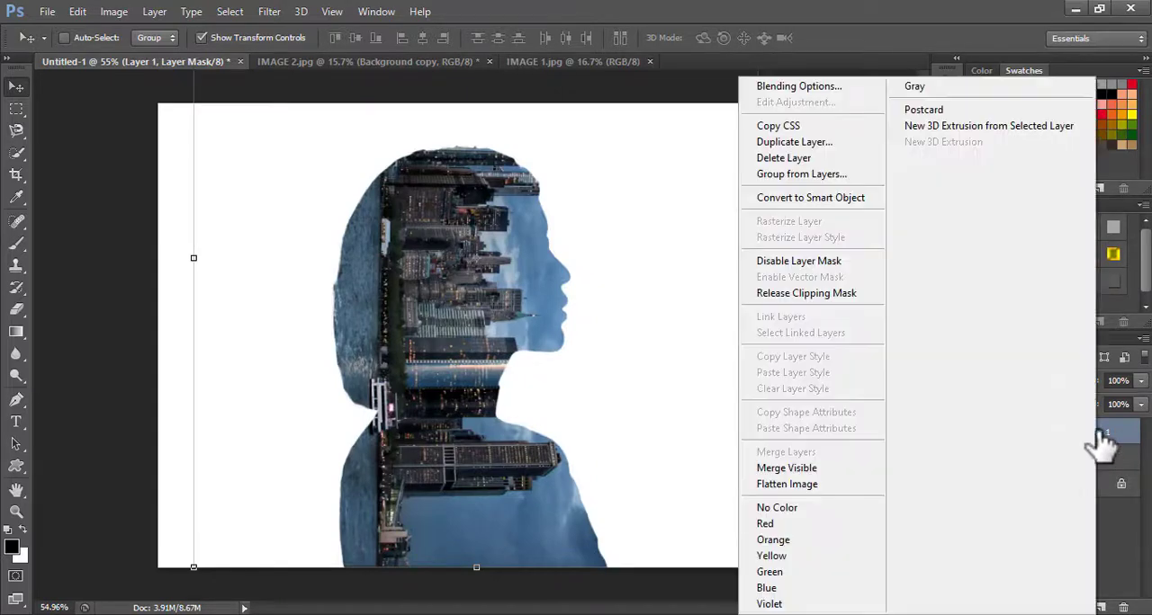
pyautogui.click(813, 146)
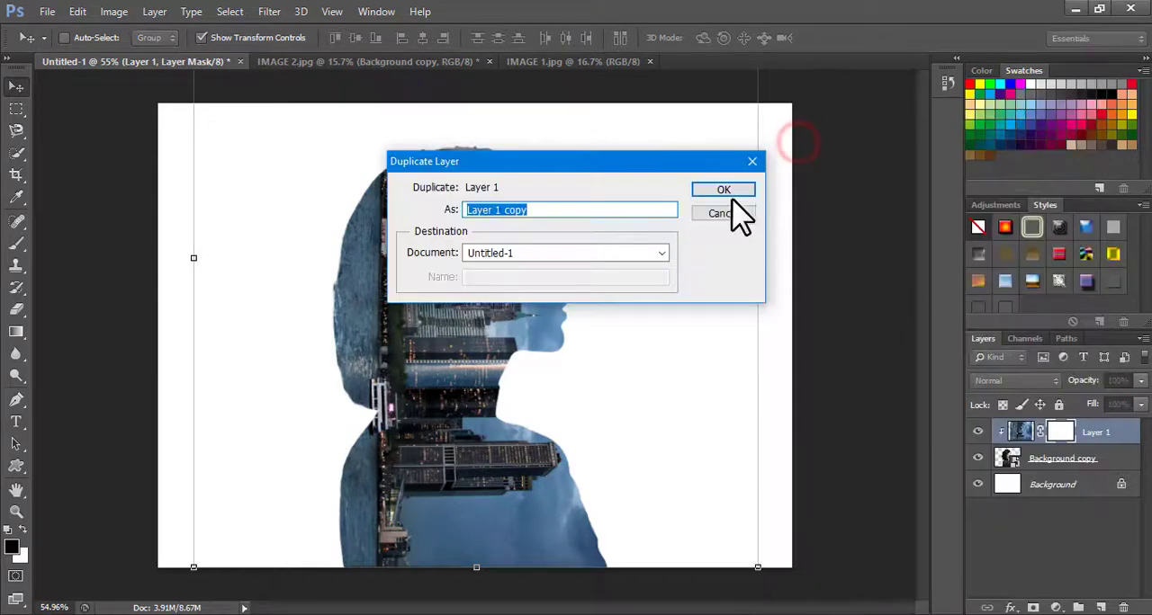
pyautogui.click(724, 189)
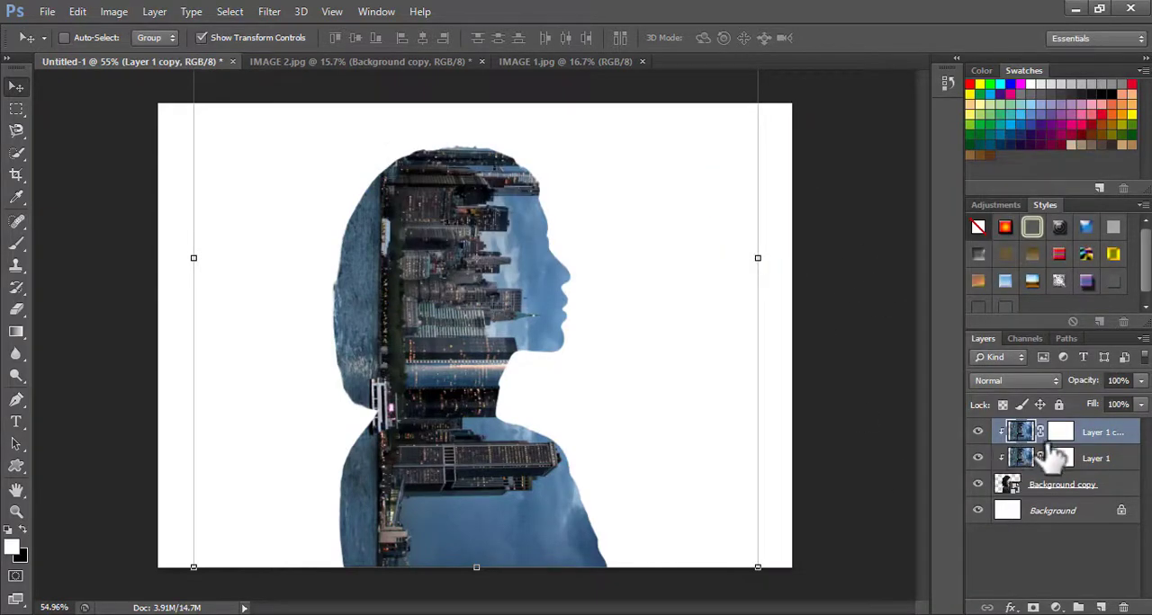
# Target the duplicated skyline layer's image and set up the Brush tool with a size of 360 px
pyautogui.click(1061, 433)
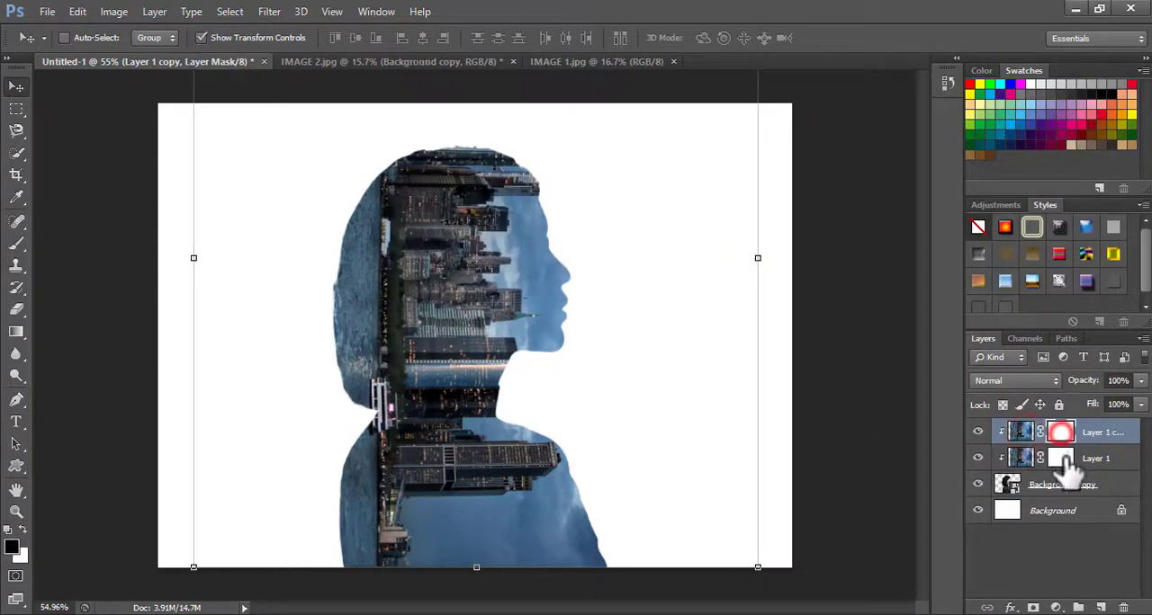
pyautogui.click(1025, 433)
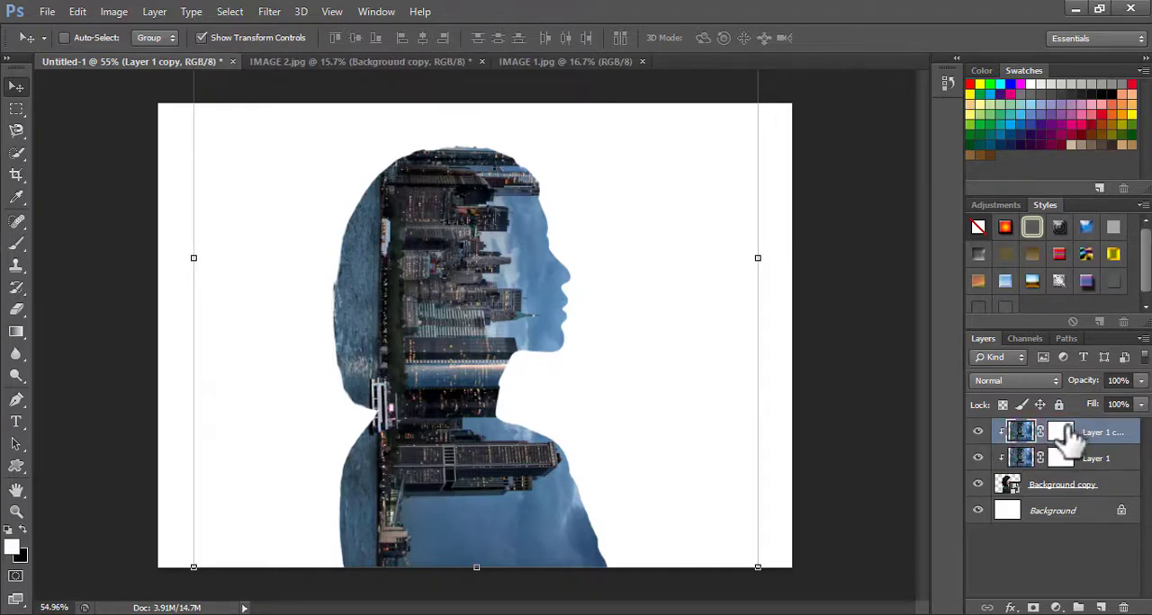
pyautogui.click(1062, 433)
pyautogui.click(1023, 434)
pyautogui.moveTo(15, 247); pyautogui.dragTo(106, 250)
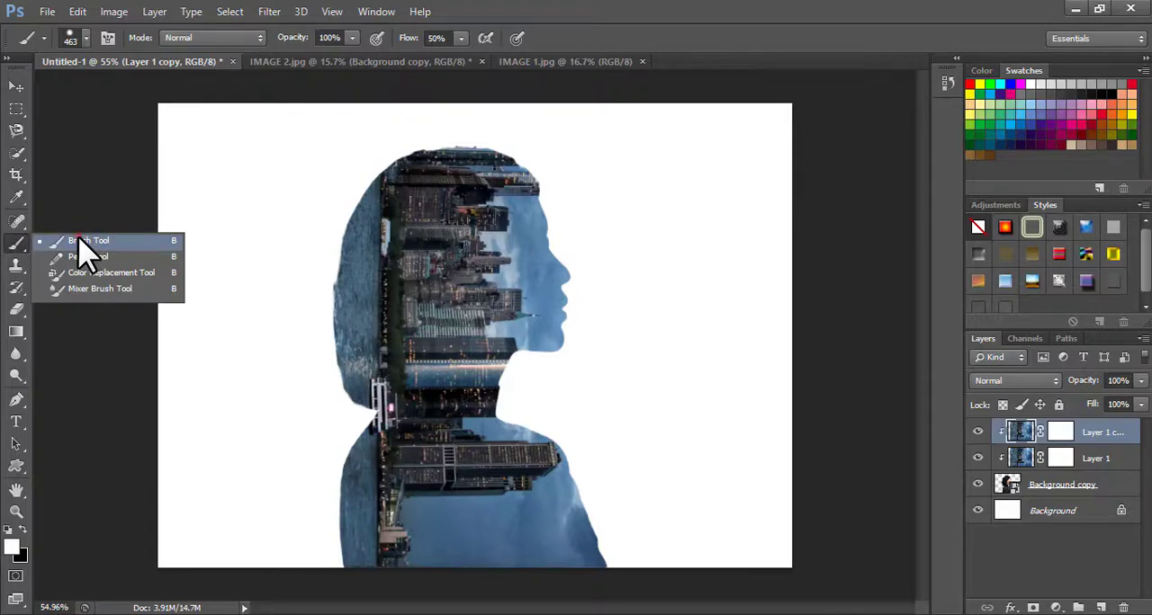
pyautogui.click(82, 249)
pyautogui.rightClick(501, 236)
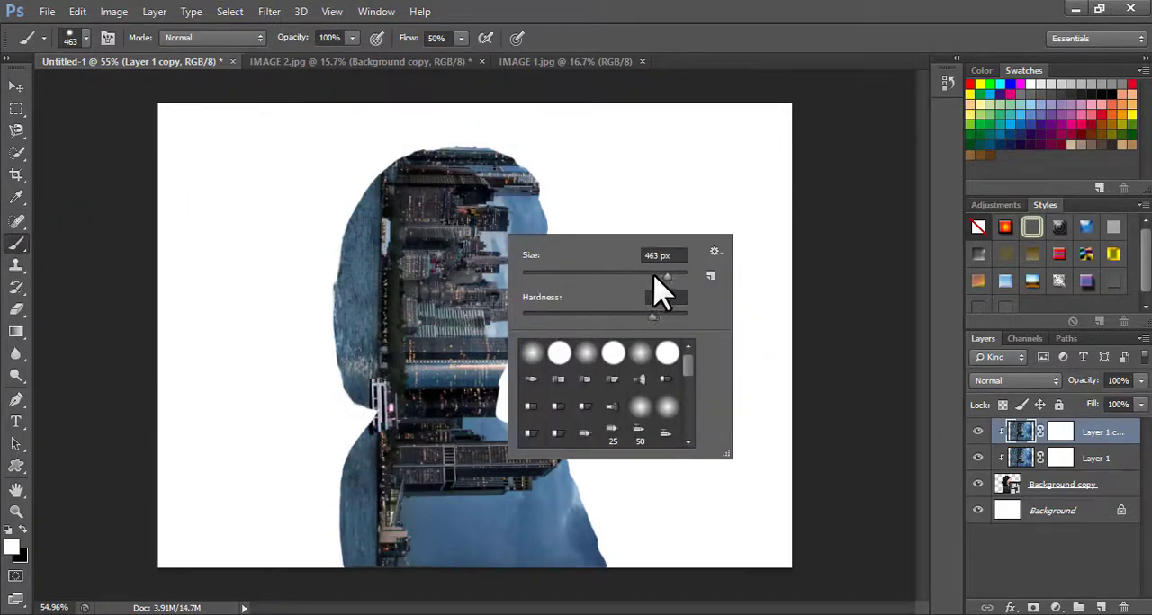
pyautogui.moveTo(628, 279); pyautogui.dragTo(620, 279)
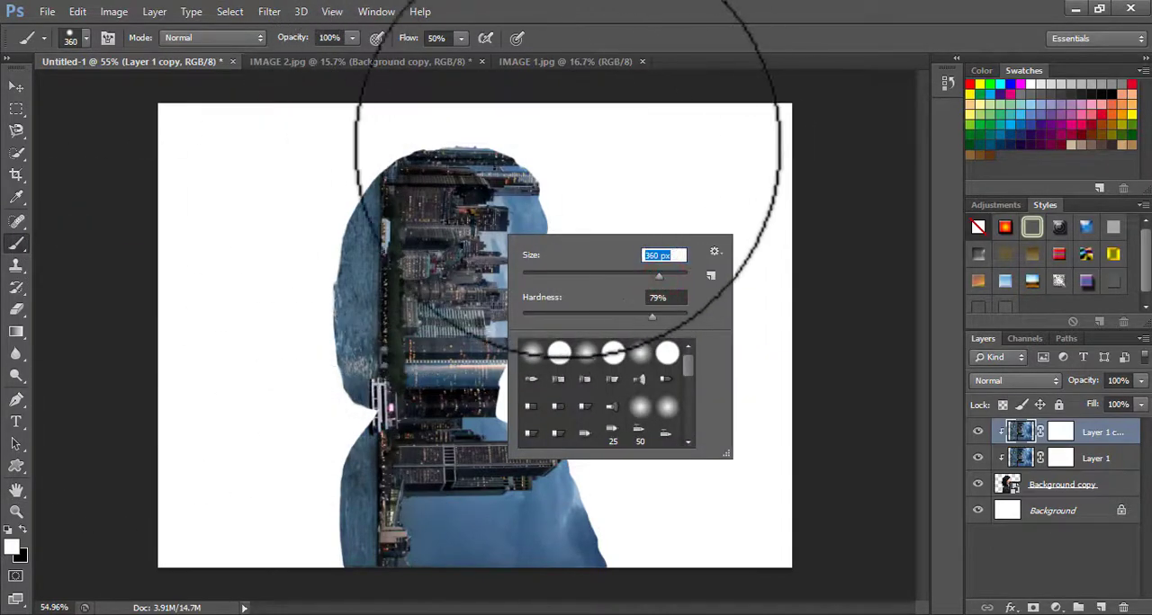
# Hide Layer 1 and paint white over the crown of the head on the duplicated skyline layer's image
pyautogui.click(559, 144)
pyautogui.moveTo(539, 141)
pyautogui.mouseDown()
pyautogui.moveTo(436, 124)
pyautogui.moveTo(340, 157)
pyautogui.moveTo(499, 140)
pyautogui.mouseUp()
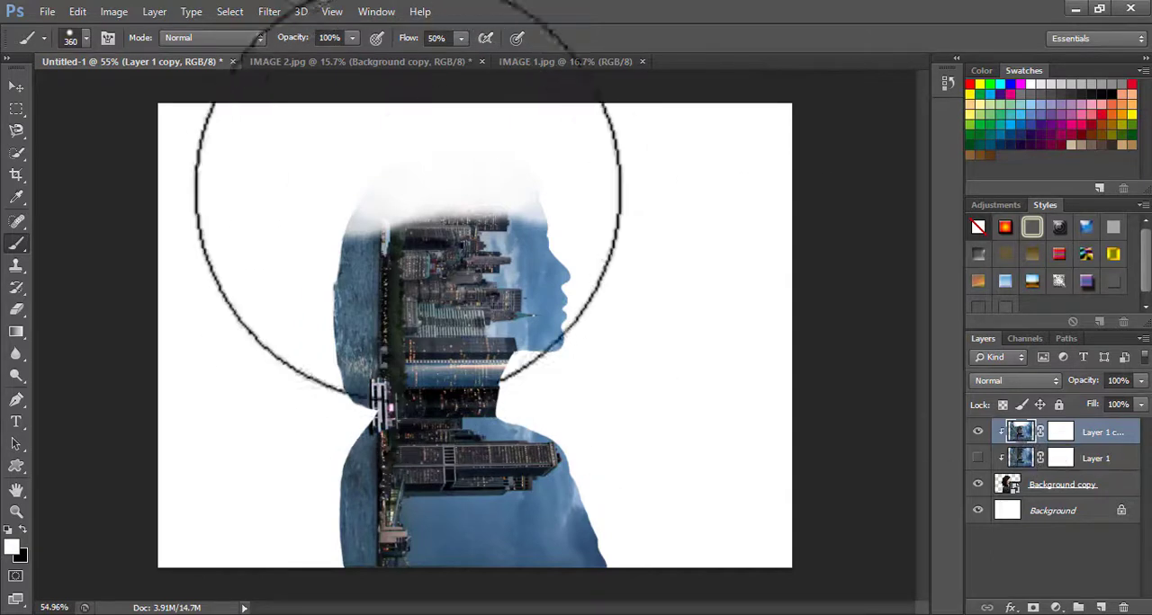
pyautogui.click(494, 165)
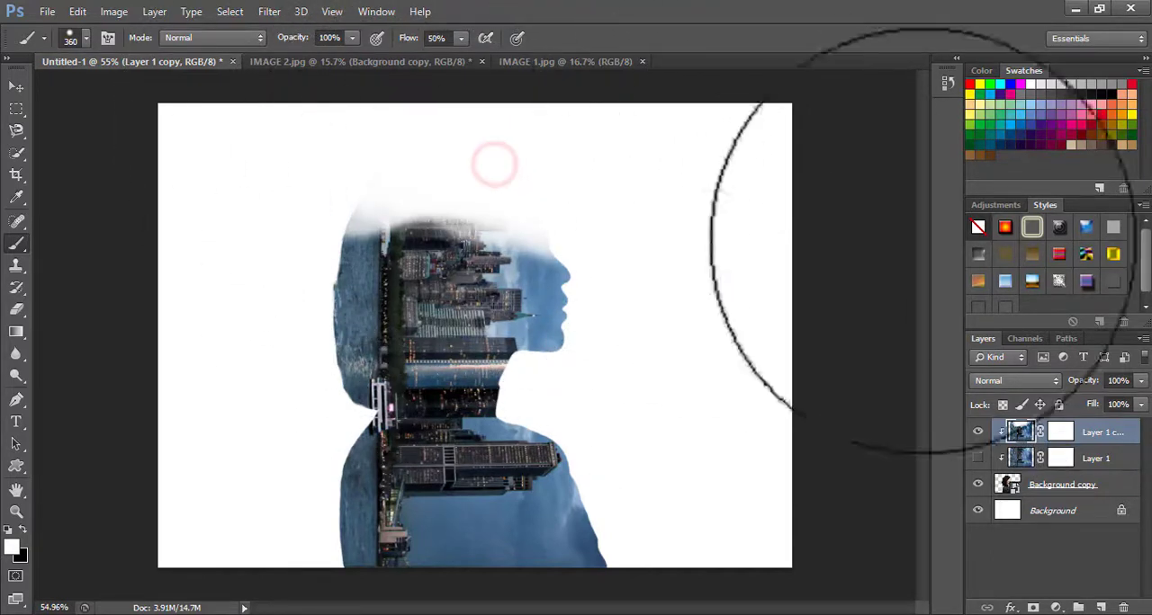
# Paint black on the duplicated skyline layer's mask over the top of the head to reveal the woman's hair and forehead
pyautogui.click(1060, 432)
pyautogui.press('x')
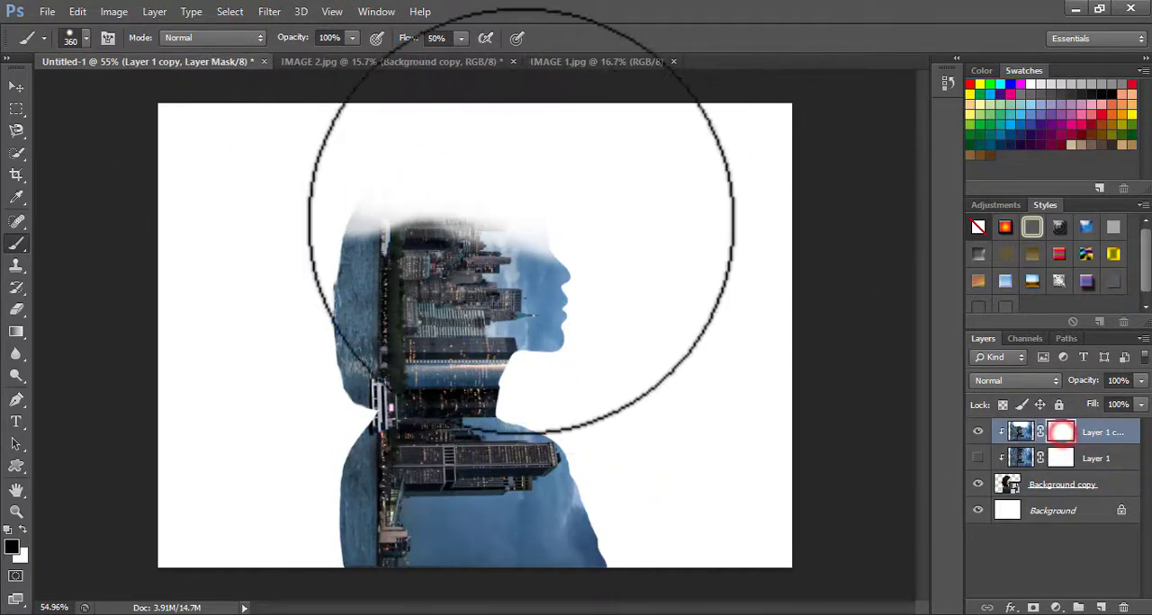
pyautogui.moveTo(503, 180)
pyautogui.mouseDown()
pyautogui.moveTo(470, 157)
pyautogui.moveTo(474, 199)
pyautogui.moveTo(465, 185)
pyautogui.moveTo(519, 161)
pyautogui.mouseUp()
pyautogui.moveTo(248, 221)
pyautogui.mouseDown()
pyautogui.moveTo(443, 174)
pyautogui.moveTo(470, 153)
pyautogui.mouseUp()
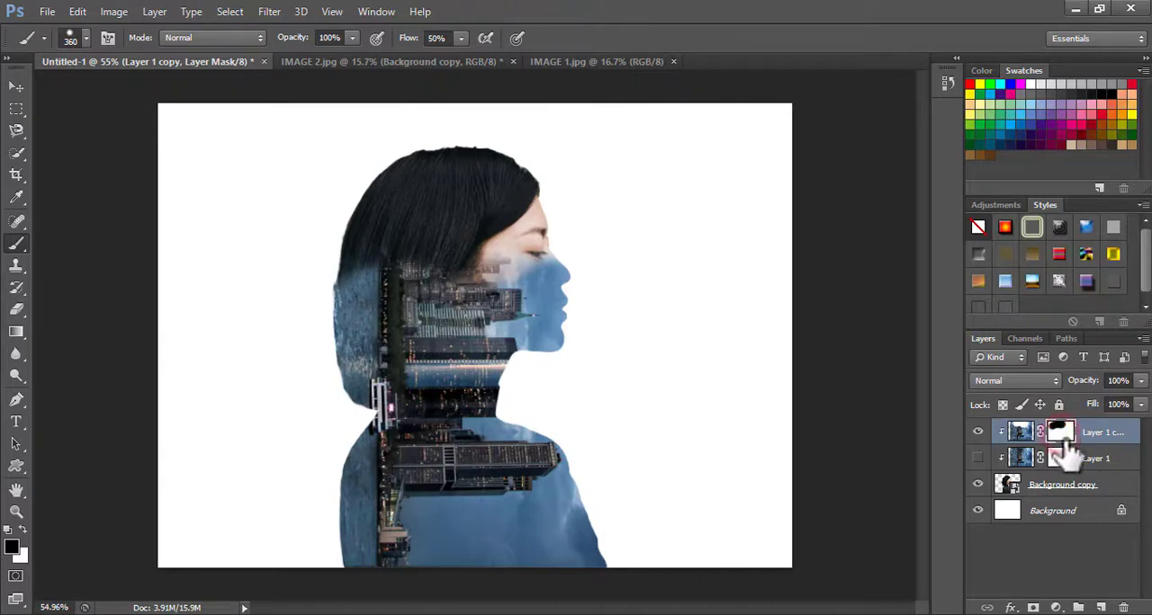
pyautogui.moveTo(481, 174)
pyautogui.mouseDown()
pyautogui.moveTo(345, 206)
pyautogui.moveTo(328, 199)
pyautogui.moveTo(513, 169)
pyautogui.mouseUp()
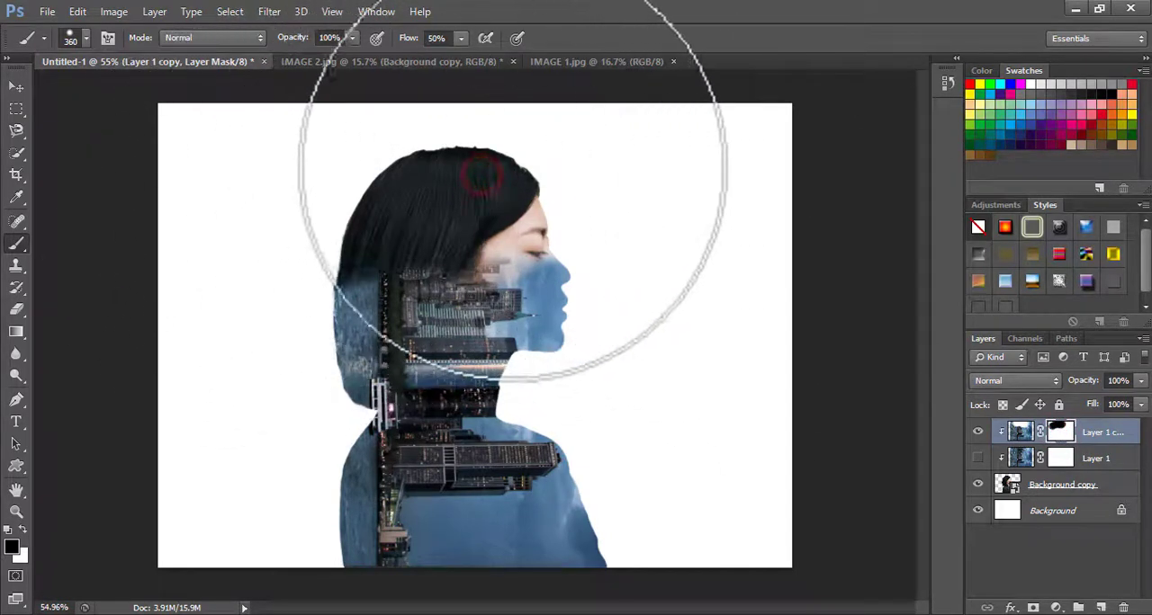
# Set the brush hardness to 52% and paint the mask along the back of the hair and the bottom of the torso
pyautogui.rightClick(365, 192)
pyautogui.moveTo(506, 268); pyautogui.dragTo(464, 269)
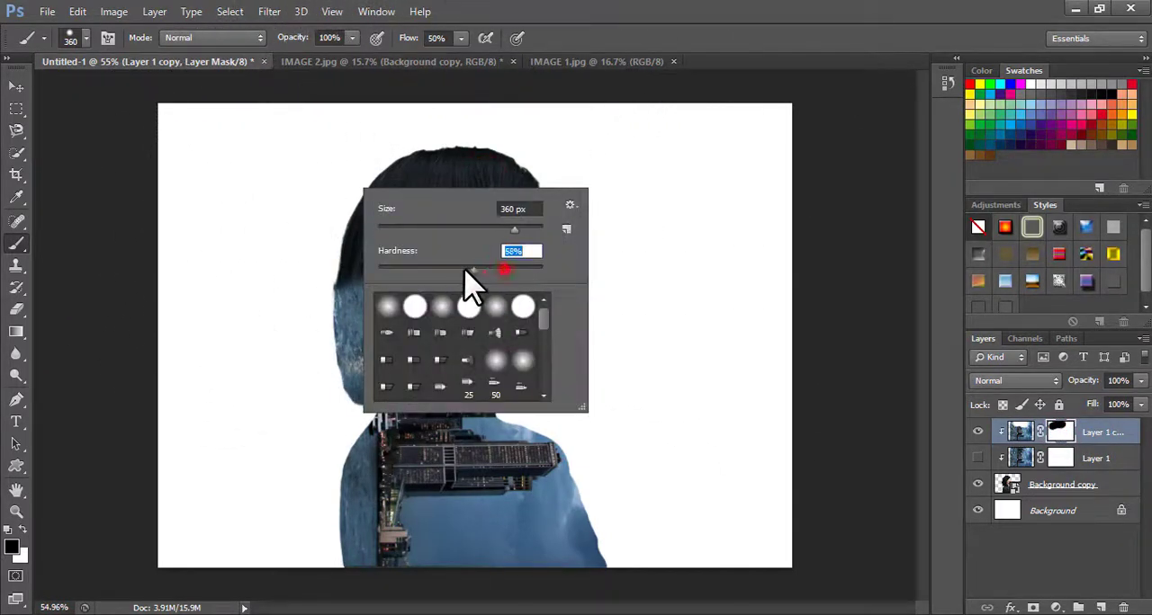
pyautogui.click(305, 238)
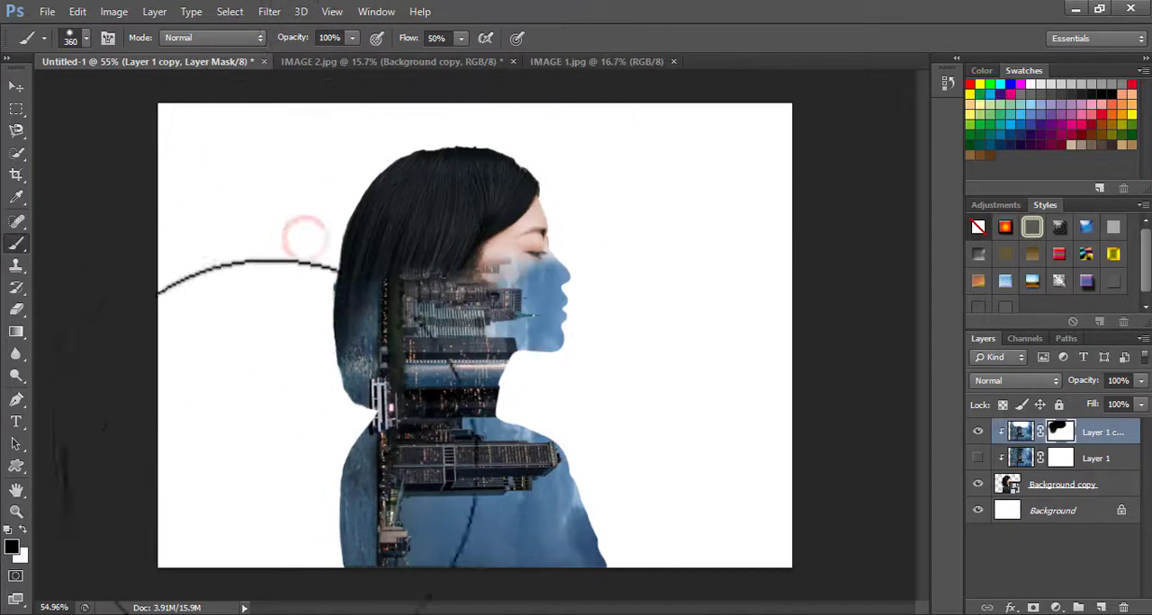
pyautogui.click(300, 503)
pyautogui.moveTo(619, 594); pyautogui.dragTo(282, 589)
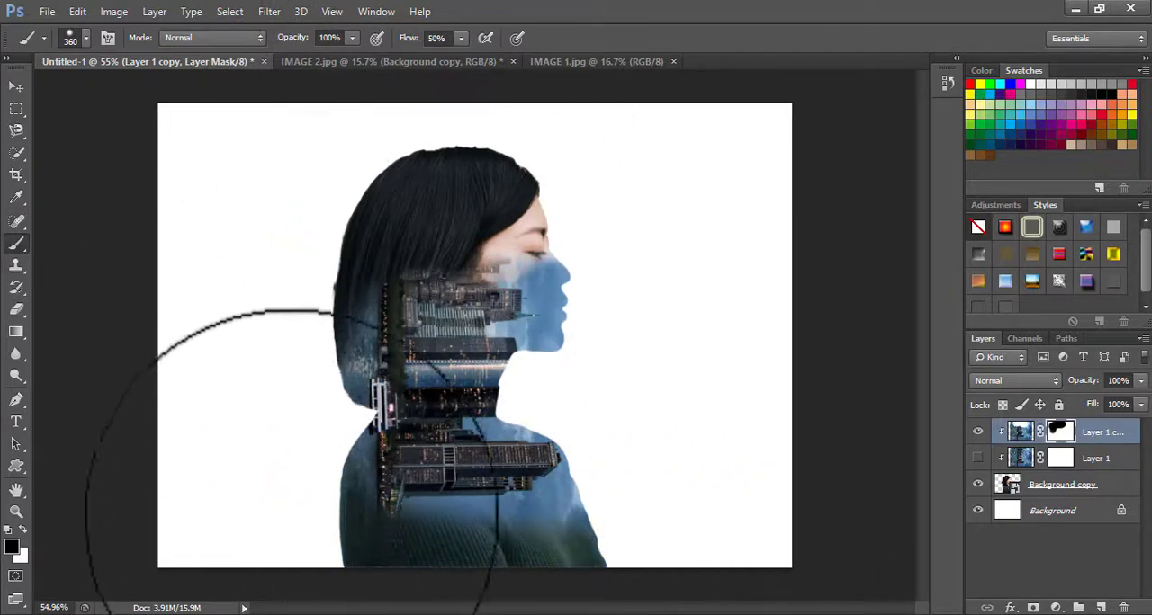
# Move the duplicated skyline layer upward and scale it to 129.03% width and 123.63% height
pyautogui.click(18, 86)
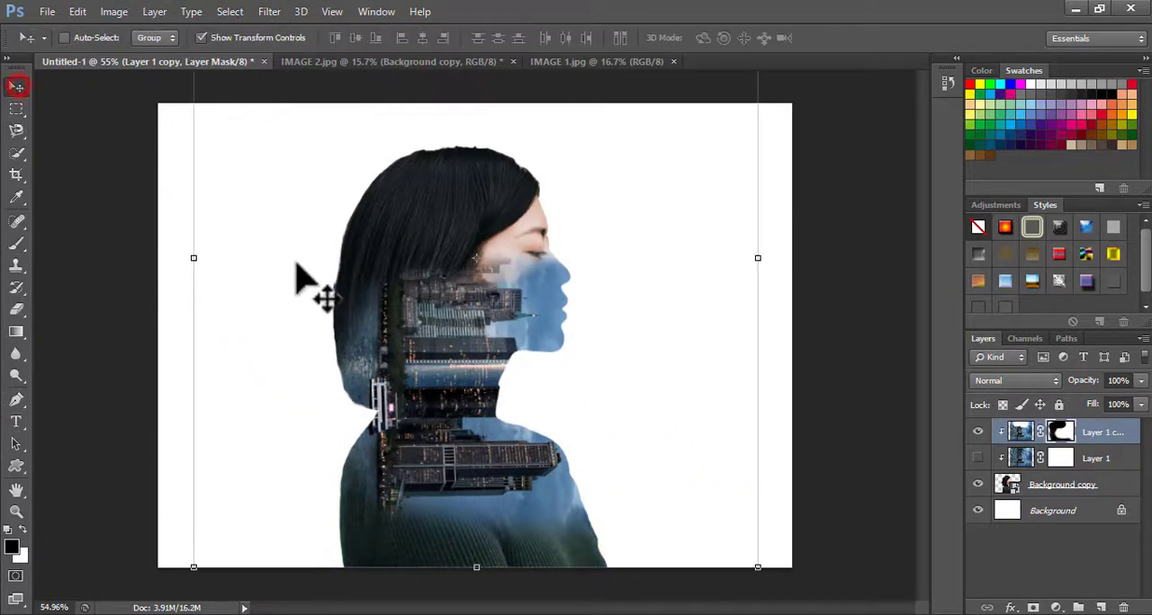
pyautogui.moveTo(496, 549); pyautogui.dragTo(460, 448)
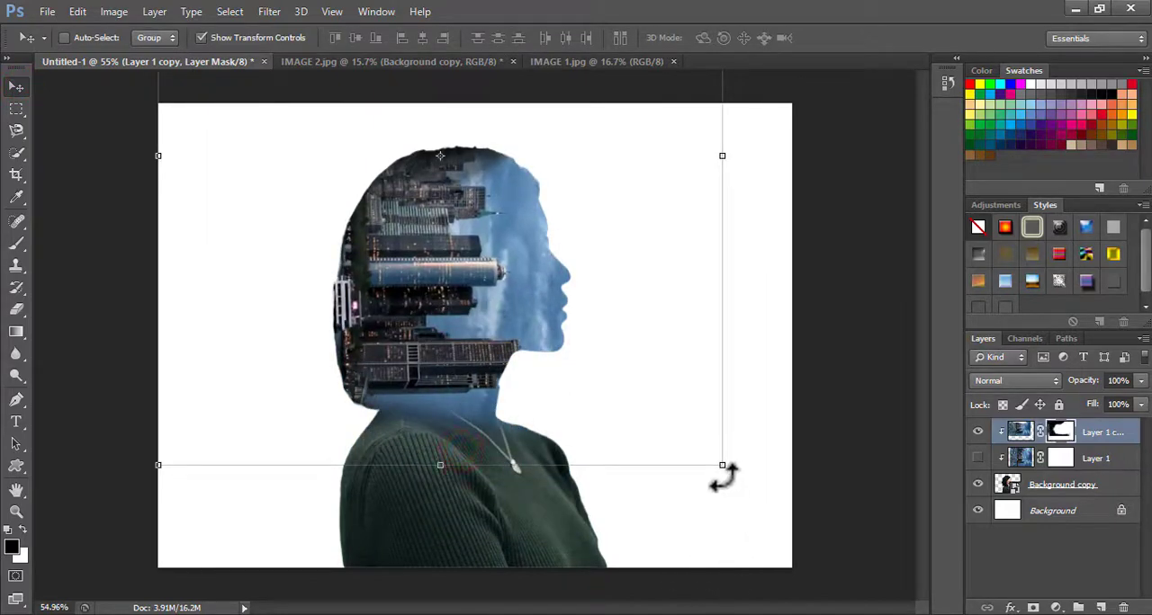
pyautogui.moveTo(722, 465); pyautogui.dragTo(885, 552)
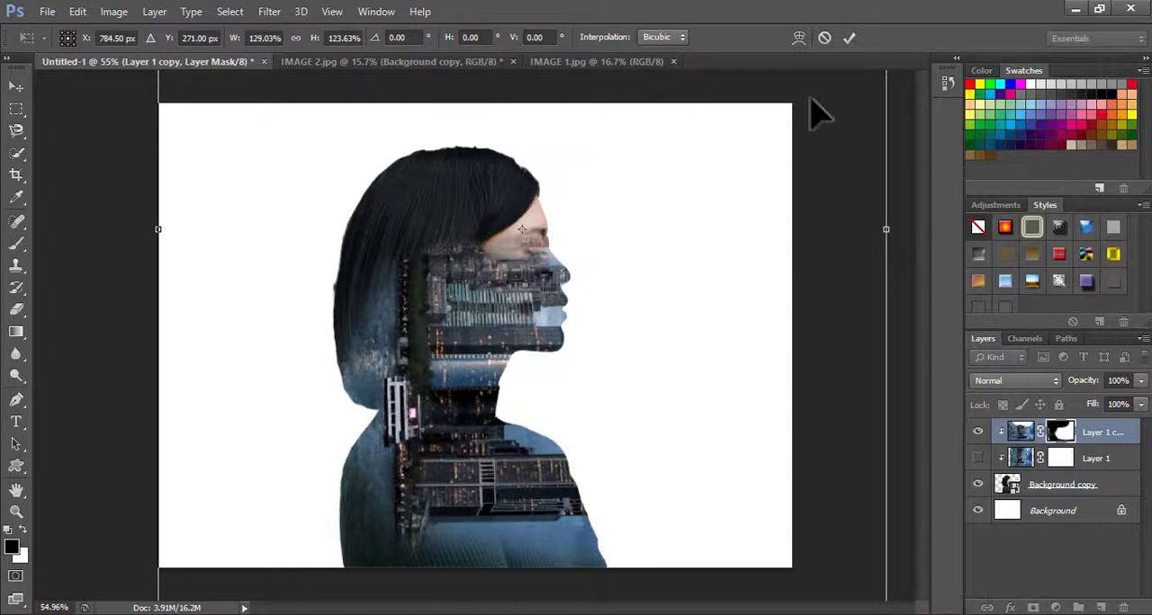
pyautogui.click(843, 38)
# Shift the skyline further up over the silhouette, stretch its height to 111.17%, and refine its position and height once more
pyautogui.moveTo(459, 327); pyautogui.dragTo(447, 270)
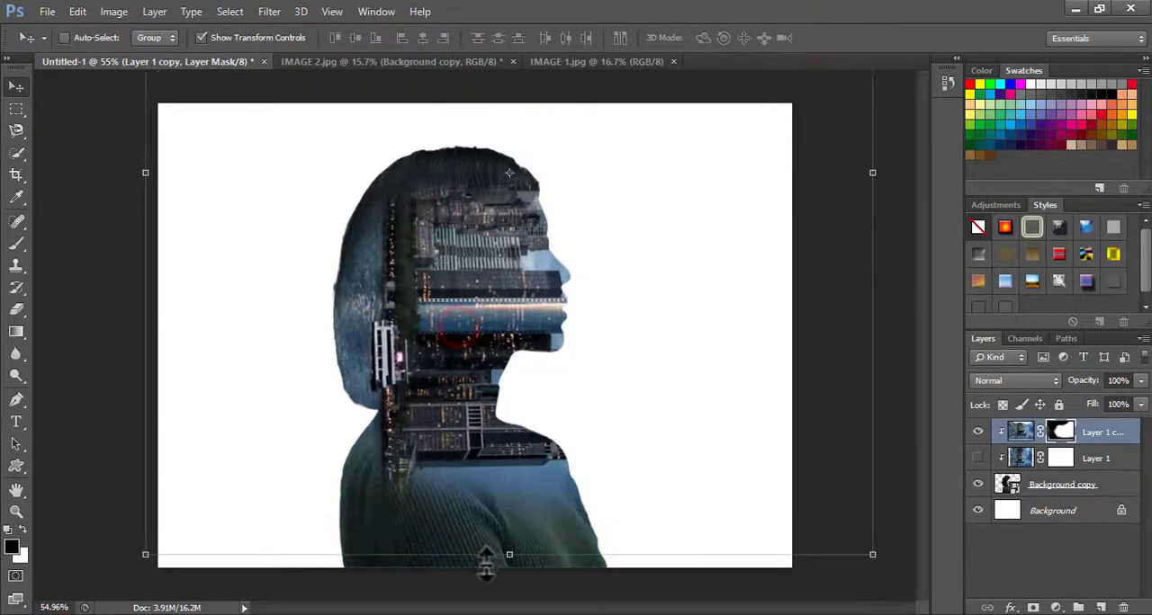
pyautogui.moveTo(506, 555); pyautogui.dragTo(513, 559)
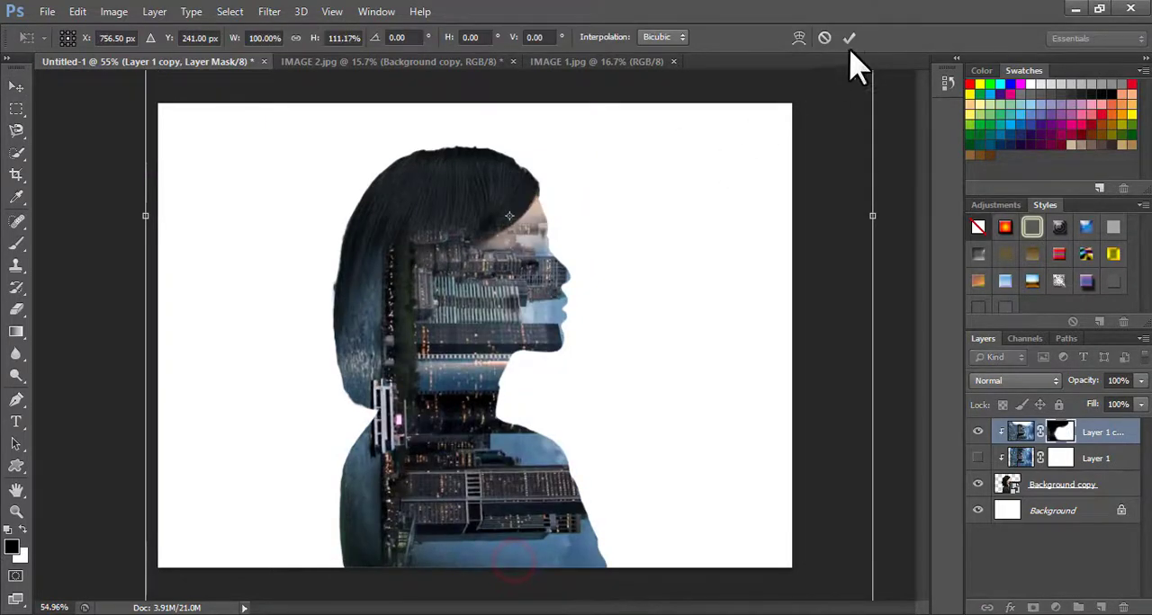
pyautogui.click(846, 38)
pyautogui.moveTo(514, 303); pyautogui.dragTo(478, 247)
pyautogui.moveTo(501, 594); pyautogui.dragTo(505, 600)
pyautogui.click(851, 38)
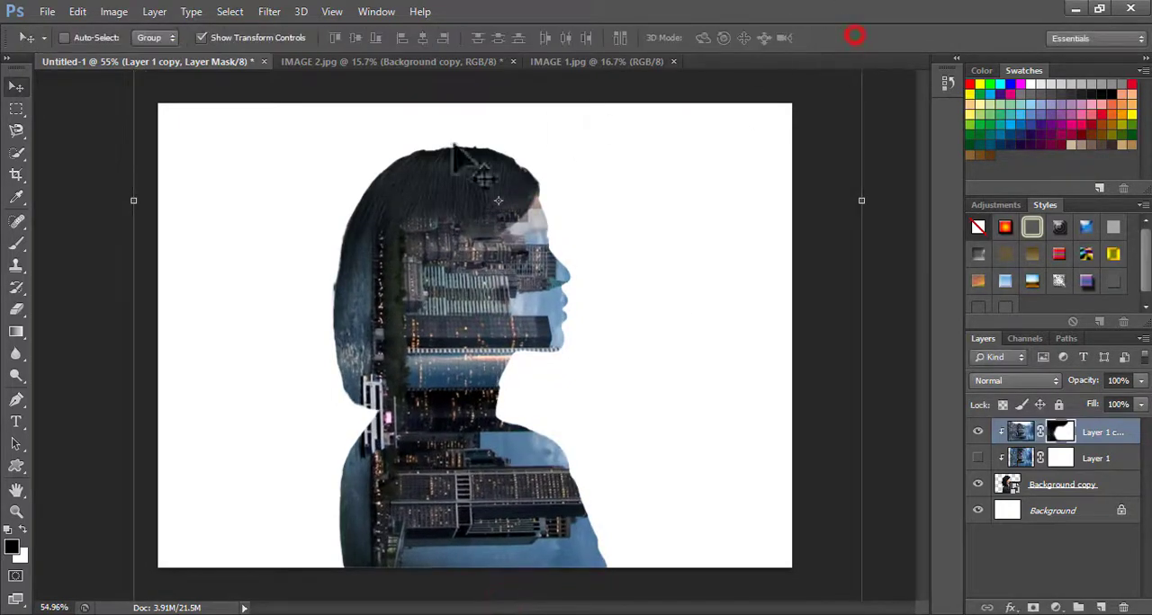
# Brush black on the layer mask along the back of the hair, the crown, the forehead and the nose to uncover the woman
pyautogui.click(16, 243)
pyautogui.click(367, 180)
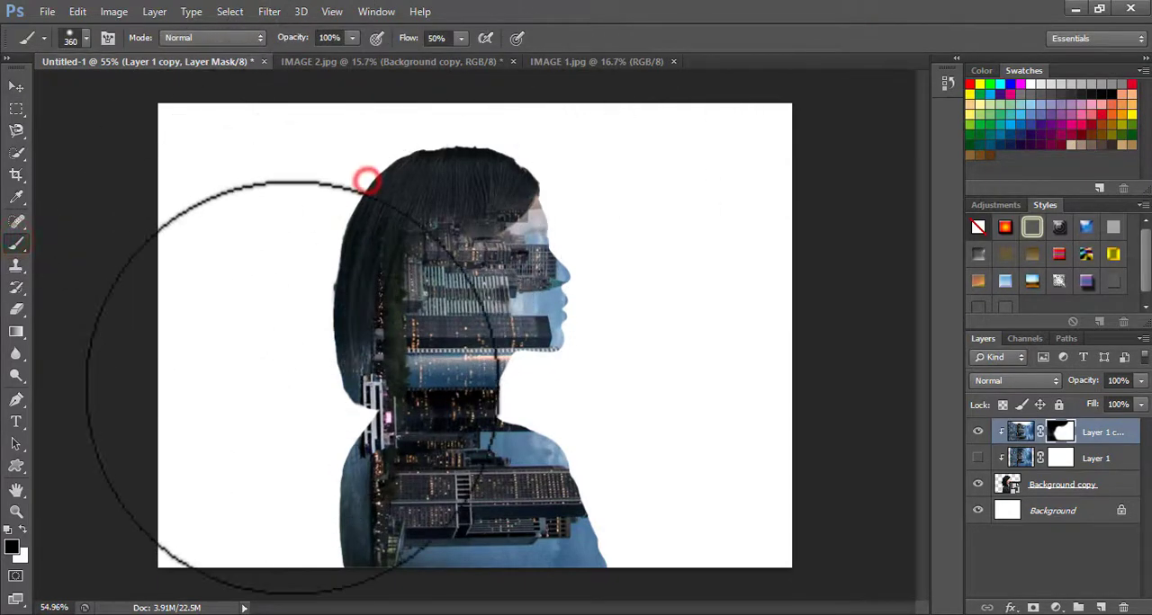
pyautogui.click(429, 134)
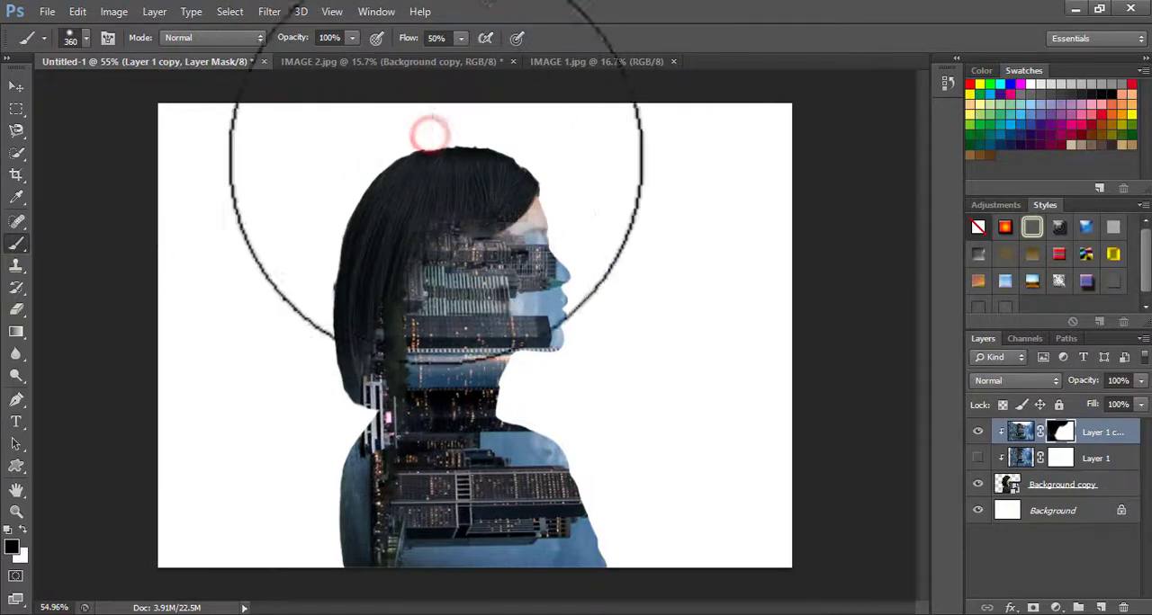
pyautogui.moveTo(510, 171)
pyautogui.mouseDown()
pyautogui.moveTo(603, 238)
pyautogui.moveTo(582, 257)
pyautogui.moveTo(604, 269)
pyautogui.mouseUp()
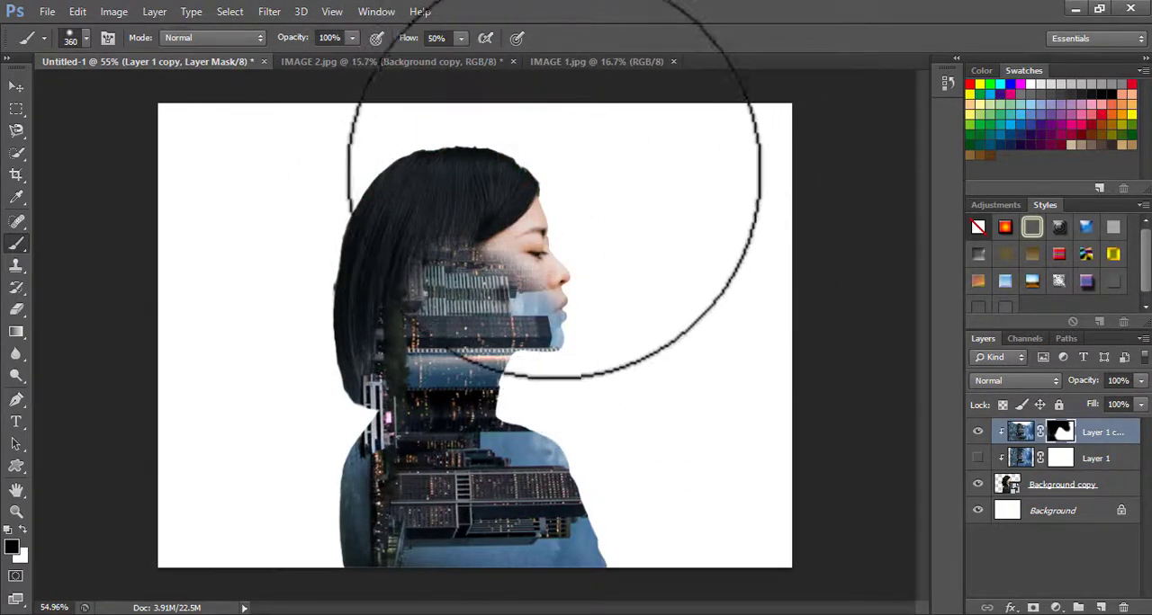
pyautogui.click(537, 162)
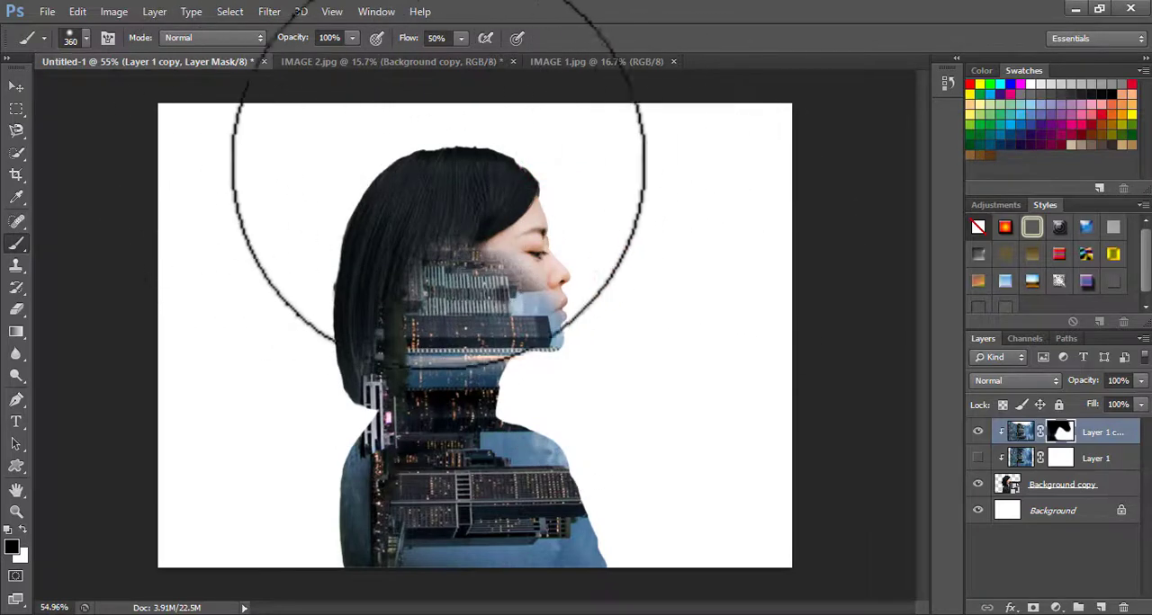
pyautogui.click(319, 207)
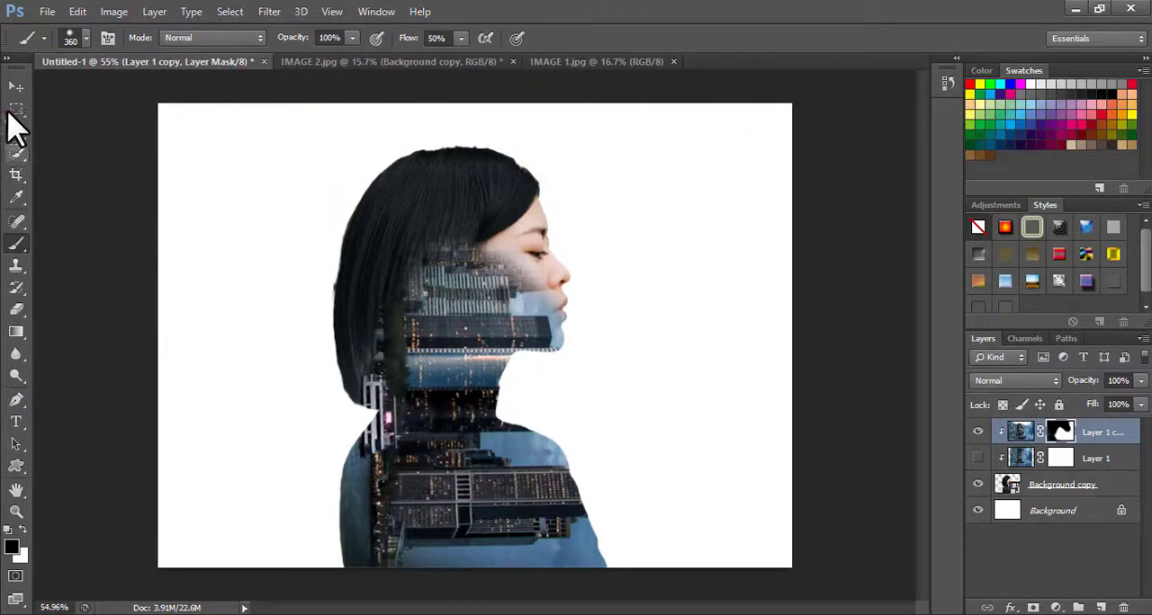
# Stretch the skyline layer to 111.47% width and 112.55% height so the buildings reach the back of the head
pyautogui.click(15, 86)
pyautogui.moveTo(140, 205); pyautogui.dragTo(57, 133)
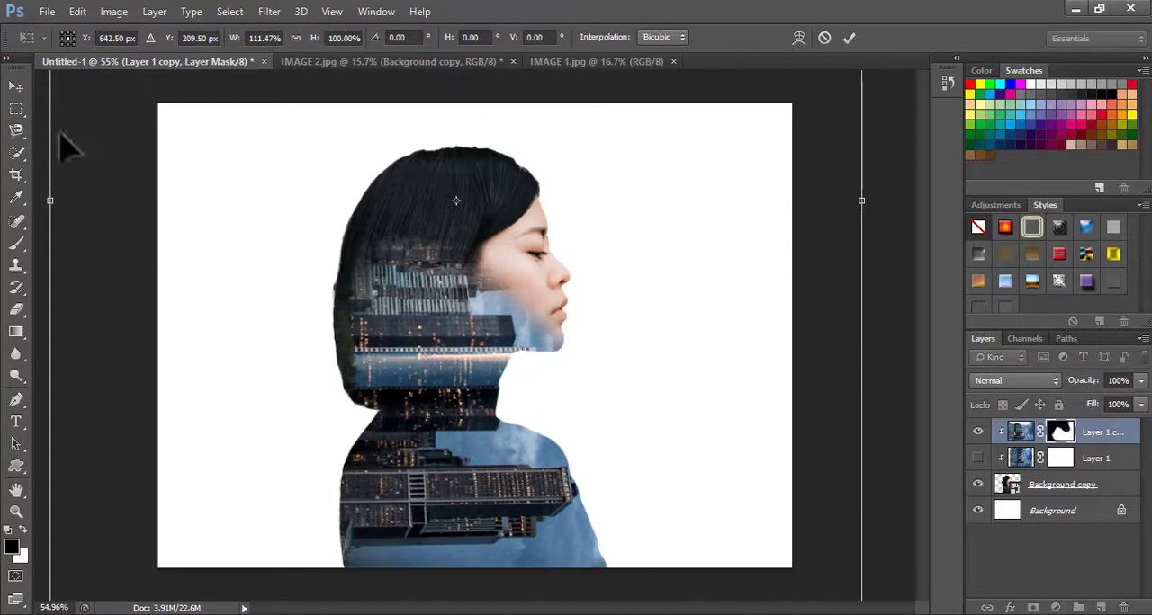
pyautogui.scroll(-2, 506, 214)
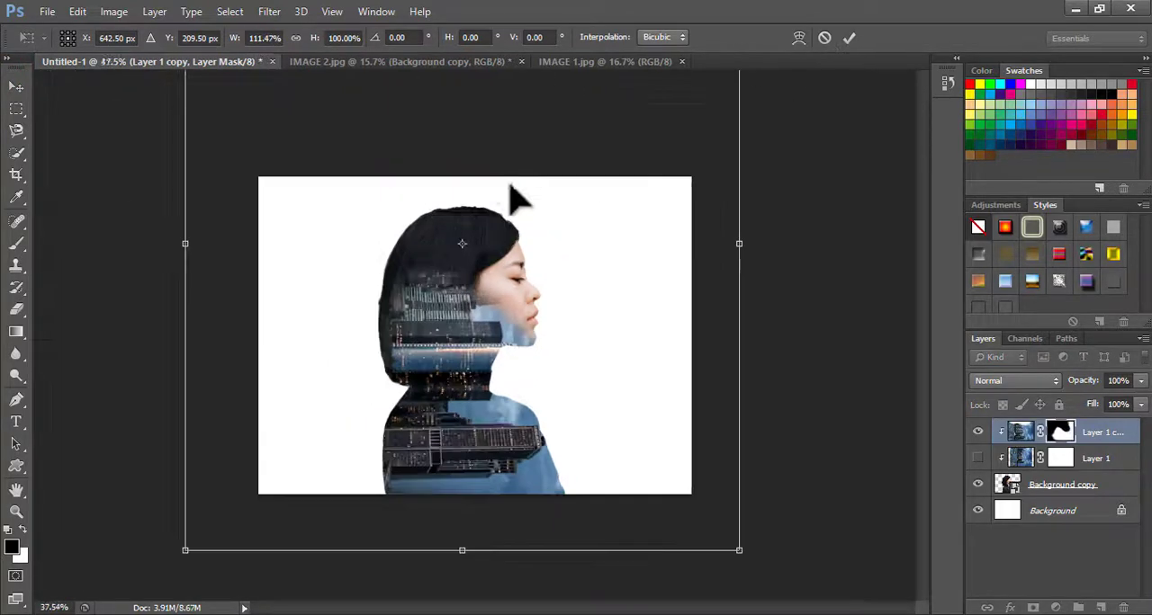
pyautogui.scroll(-2, 484, 178)
pyautogui.moveTo(464, 103); pyautogui.dragTo(464, 63)
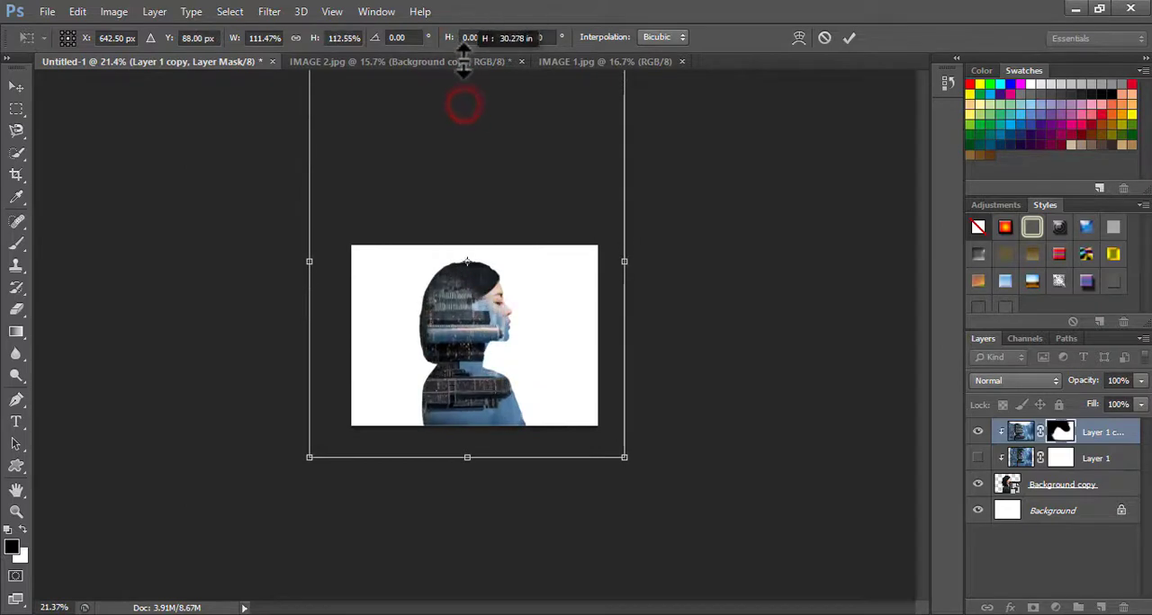
pyautogui.click(849, 37)
# Enlarge the brush to 463 px and paint the mask in front of the face to reveal more of the nose, mouth and cheek
pyautogui.scroll(4, 517, 330)
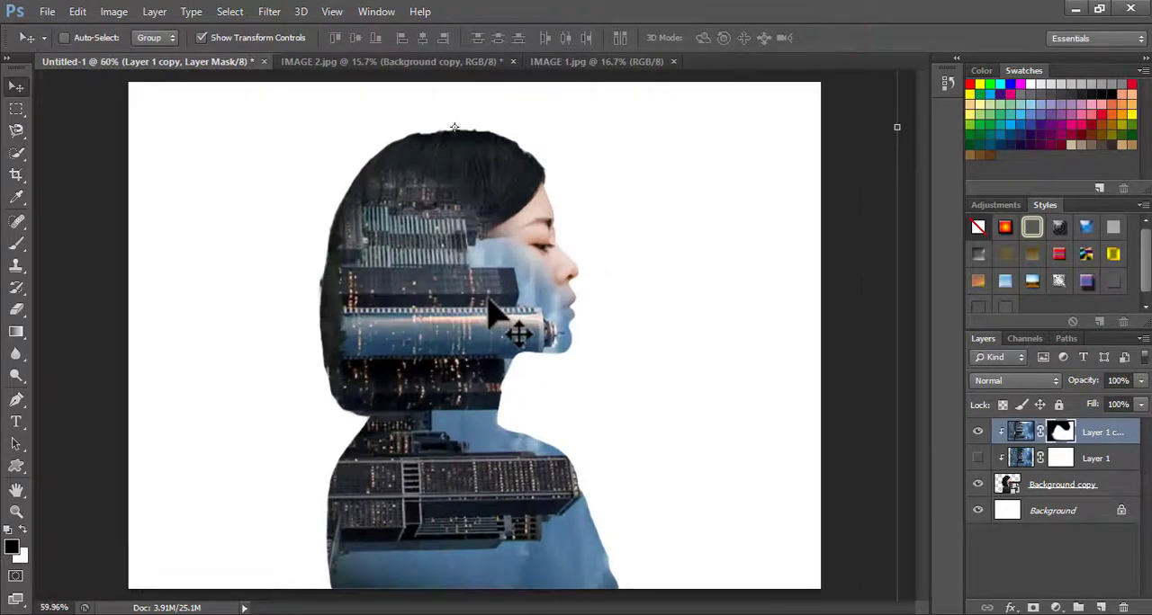
pyautogui.scroll(1, 475, 314)
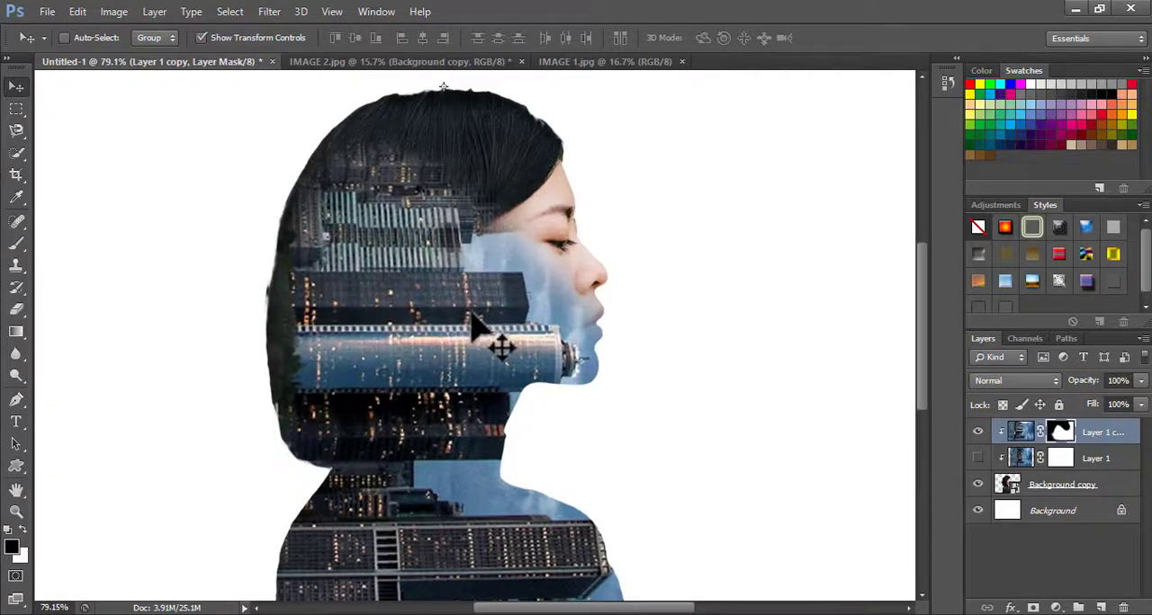
pyautogui.scroll(-1, 493, 344)
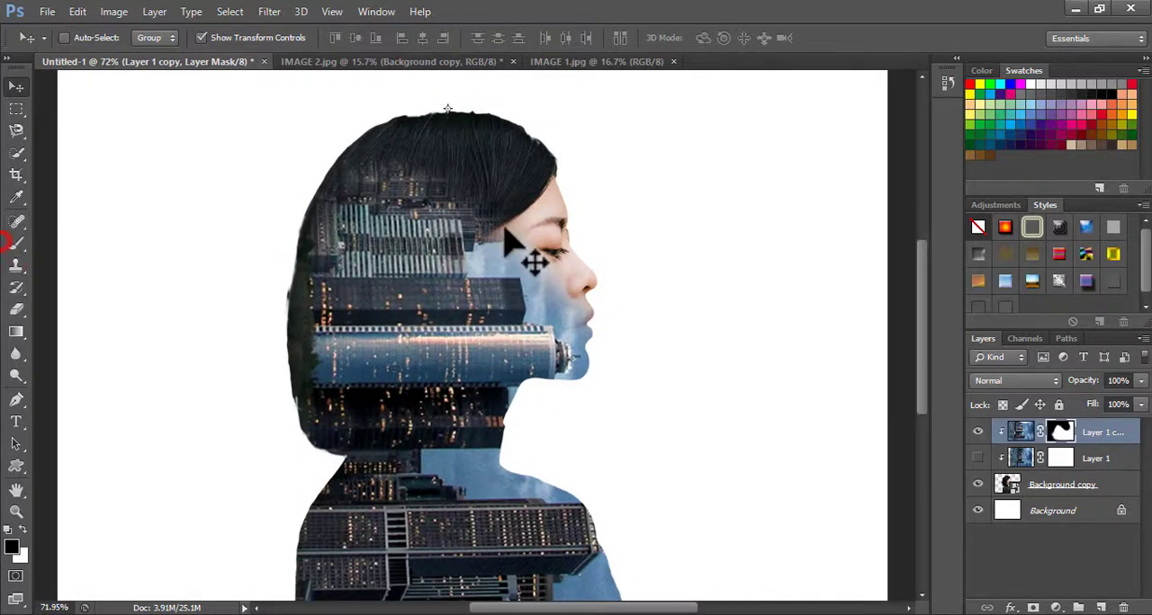
pyautogui.click(16, 241)
pyautogui.rightClick(462, 250)
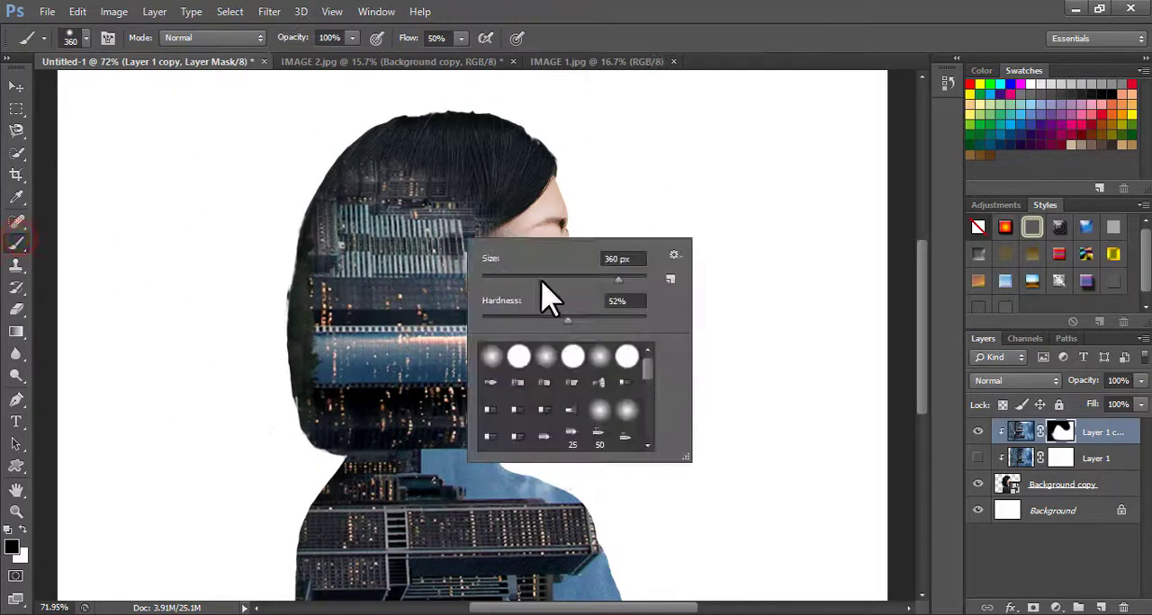
pyautogui.click(666, 154)
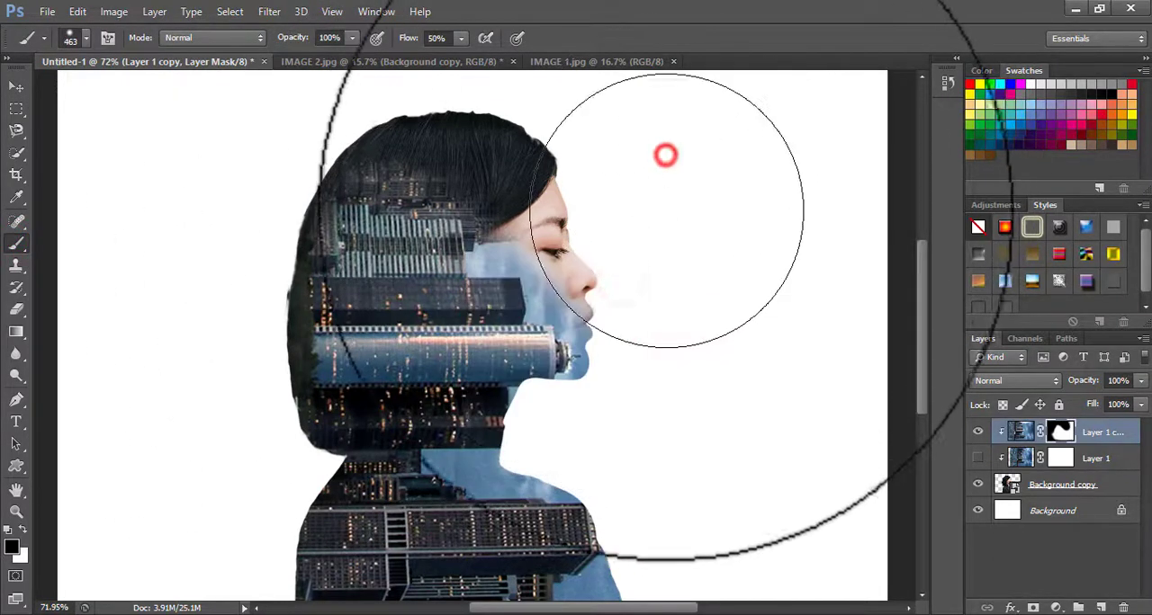
pyautogui.click(657, 221)
pyautogui.click(637, 216)
pyautogui.click(621, 196)
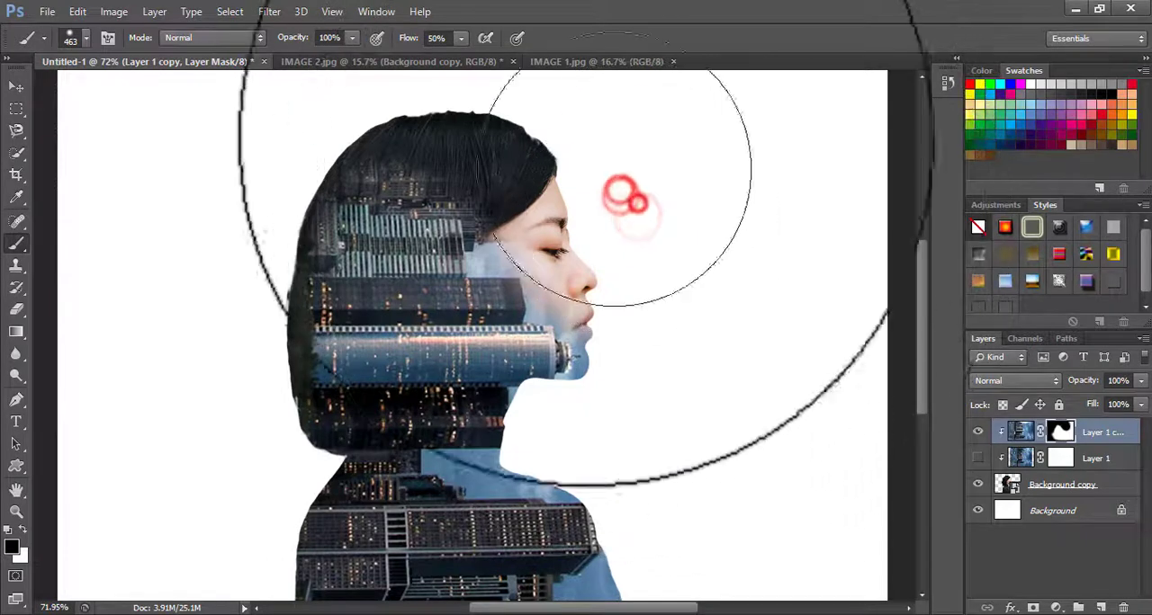
pyautogui.press('0')
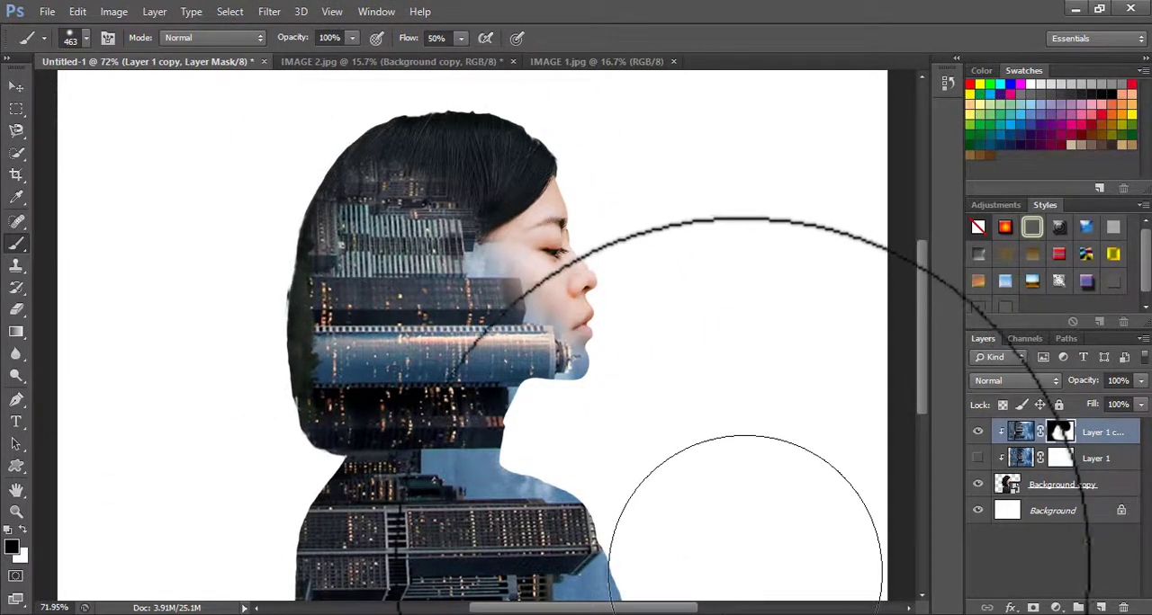
# Brush black on the skyline copy's layer mask along the front of the shoulder and chest to reveal the woman beneath
pyautogui.click(735, 551)
pyautogui.click(730, 541)
pyautogui.click(709, 525)
pyautogui.click(689, 499)
pyautogui.click(679, 480)
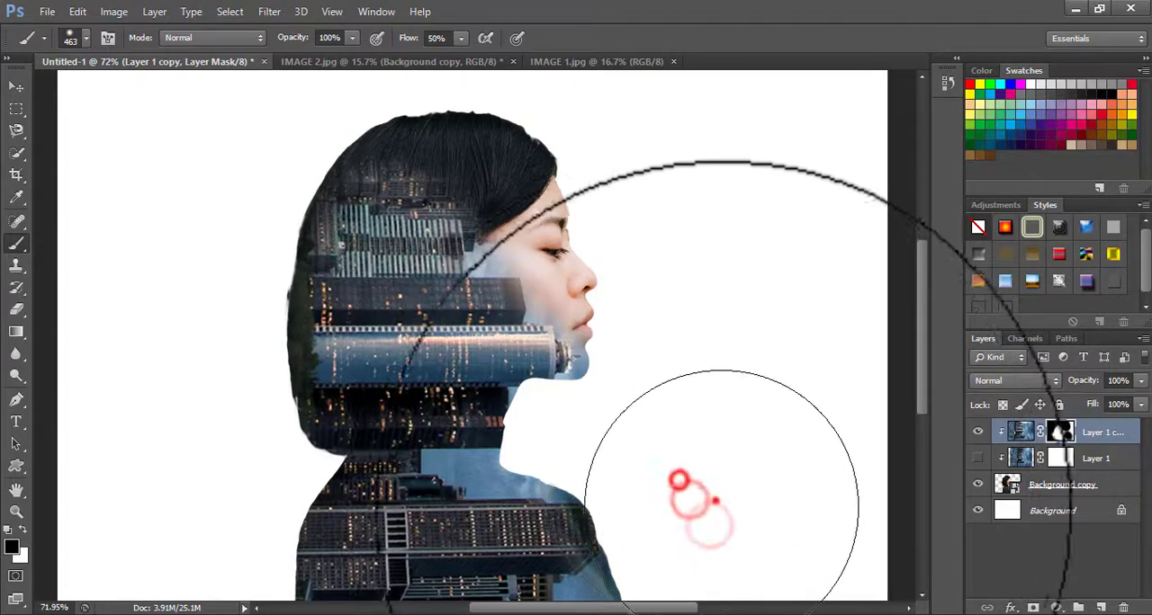
pyautogui.click(16, 86)
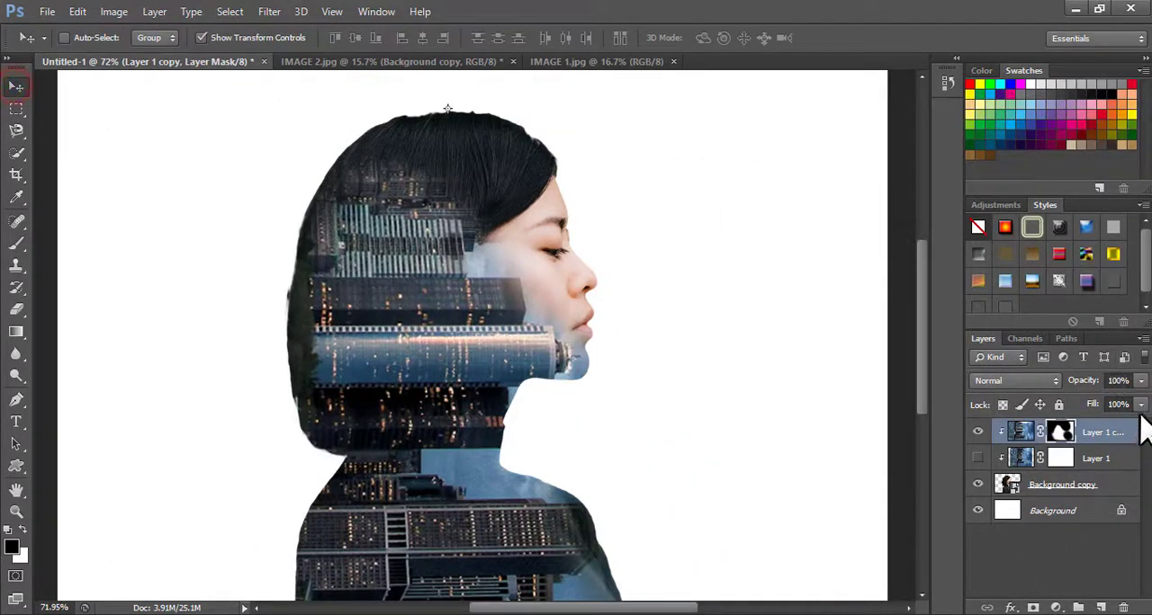
pyautogui.click(1140, 381)
pyautogui.moveTo(1097, 403); pyautogui.dragTo(1095, 401)
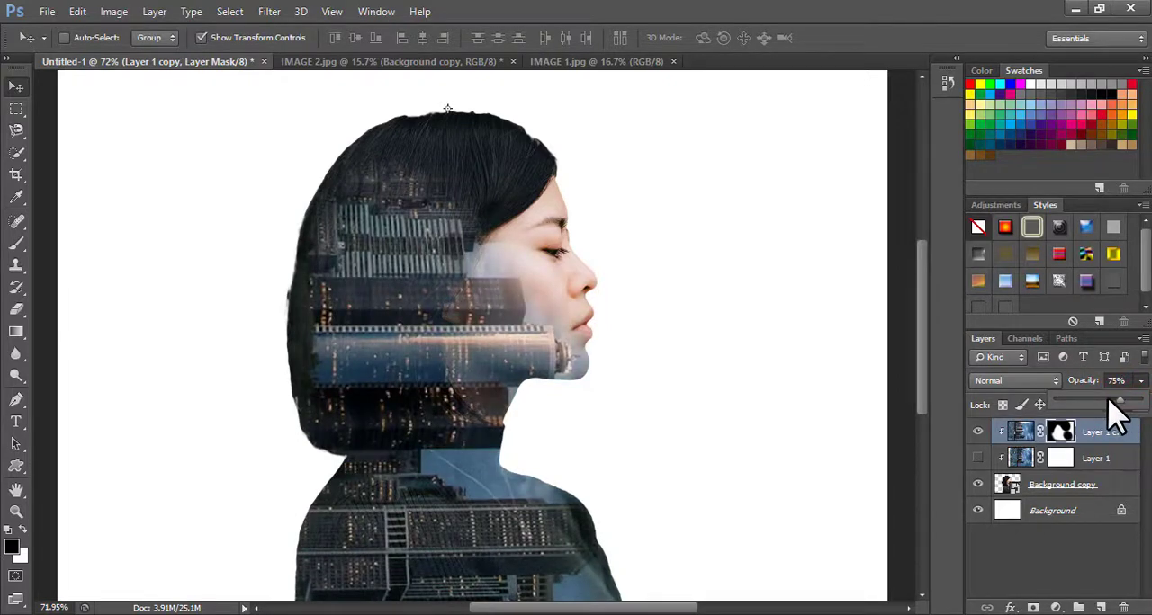
pyautogui.moveTo(1086, 404); pyautogui.dragTo(1132, 404)
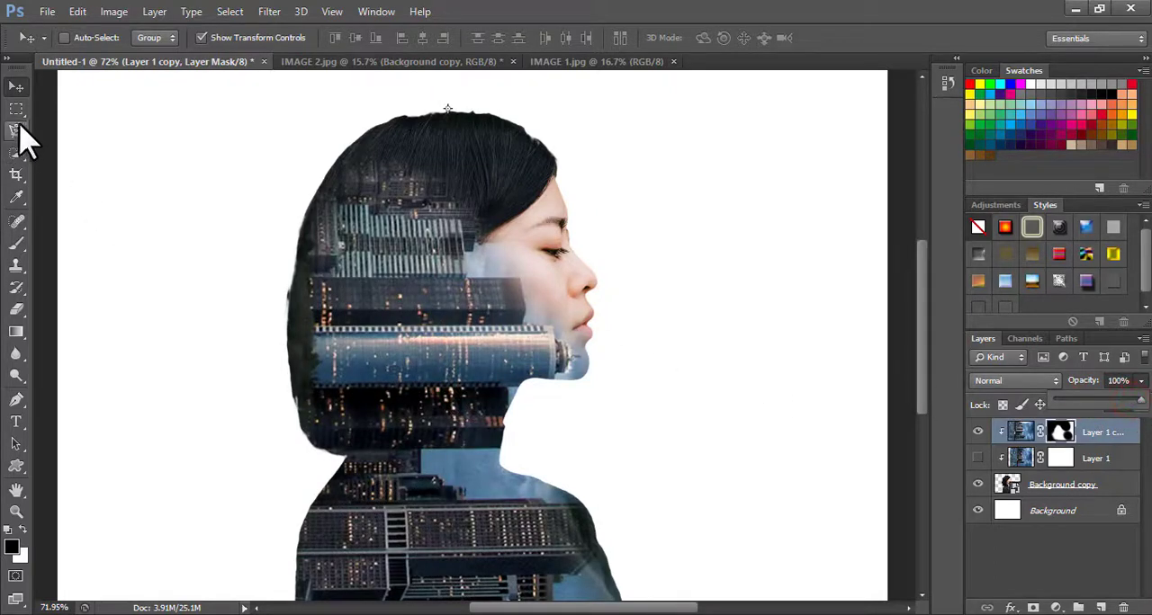
pyautogui.click(15, 87)
pyautogui.click(181, 362)
pyautogui.scroll(-3, 338, 362)
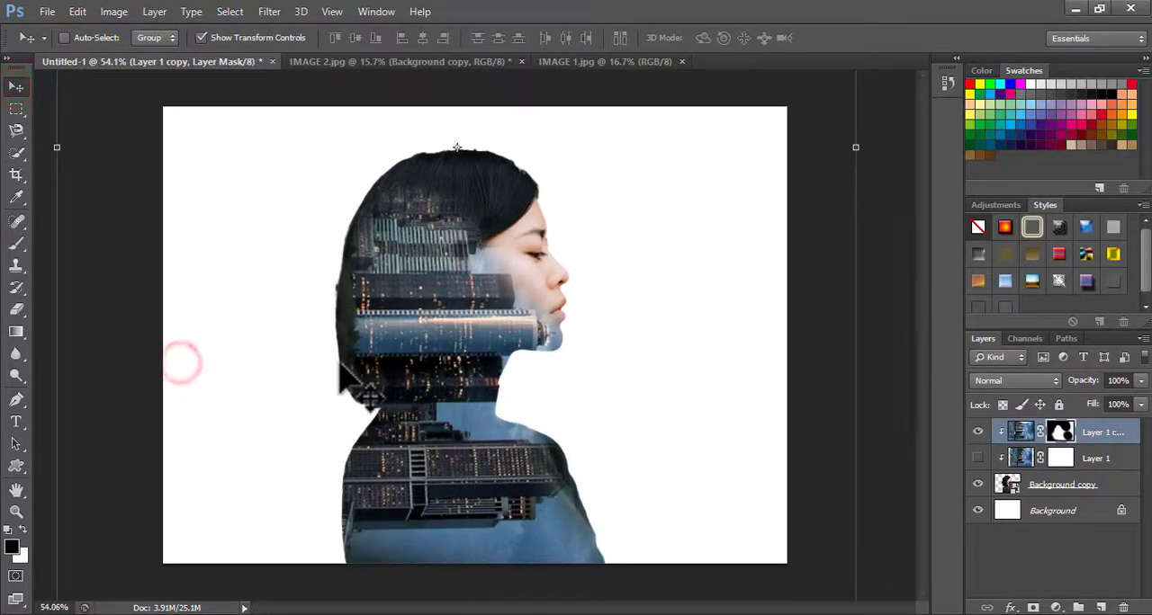
pyautogui.scroll(2, 342, 367)
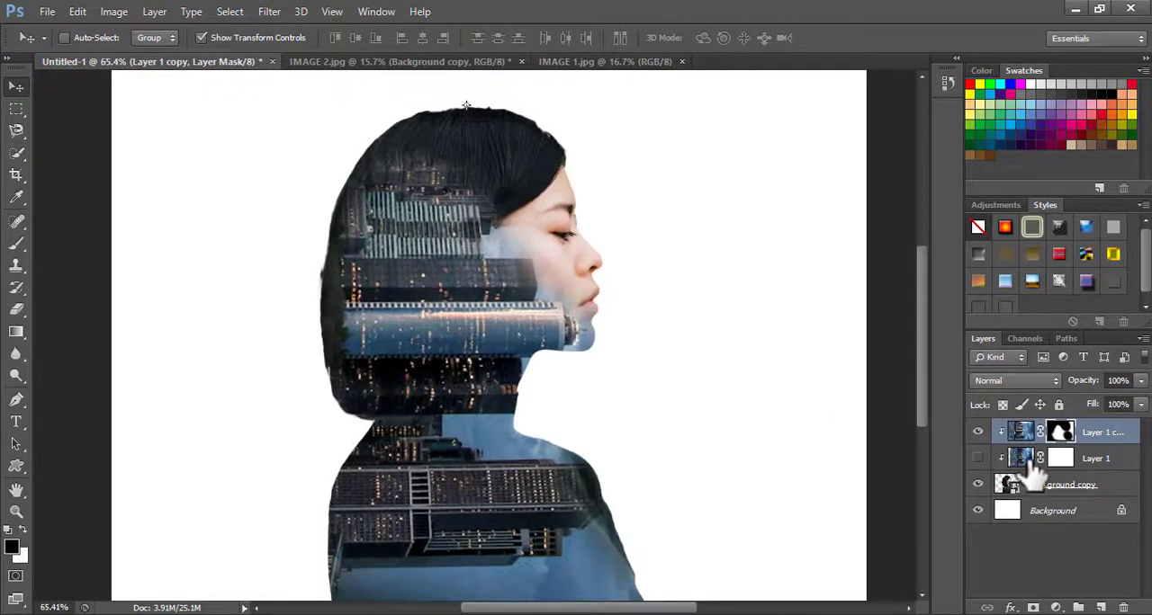
# Unlock the white Background by converting it into a regular layer named Layer 0
pyautogui.click(1055, 512)
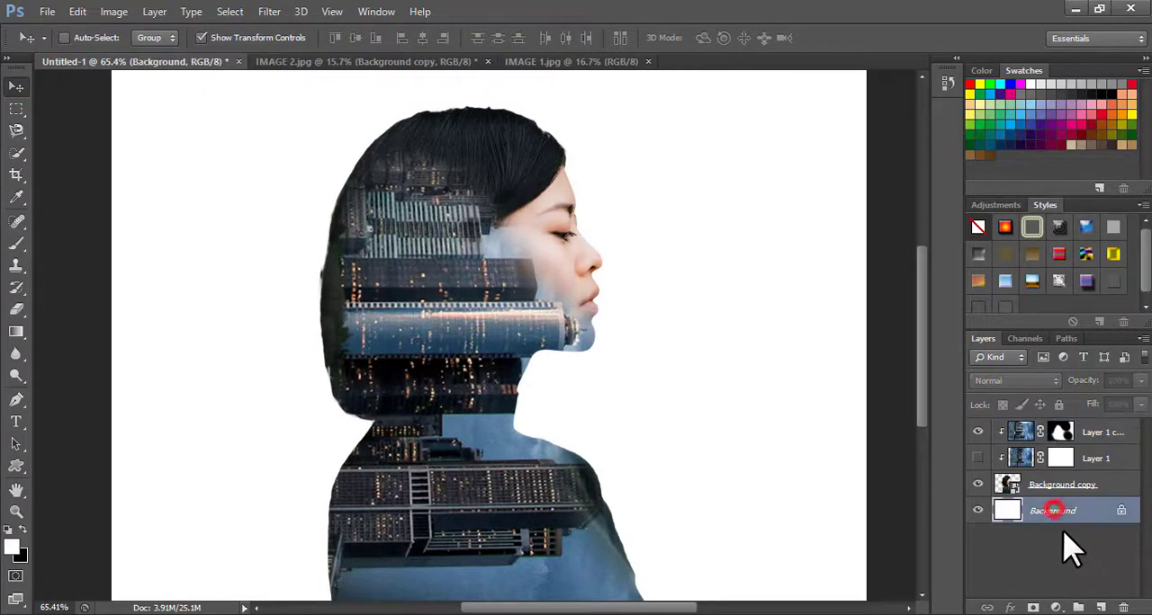
pyautogui.doubleClick(1118, 512)
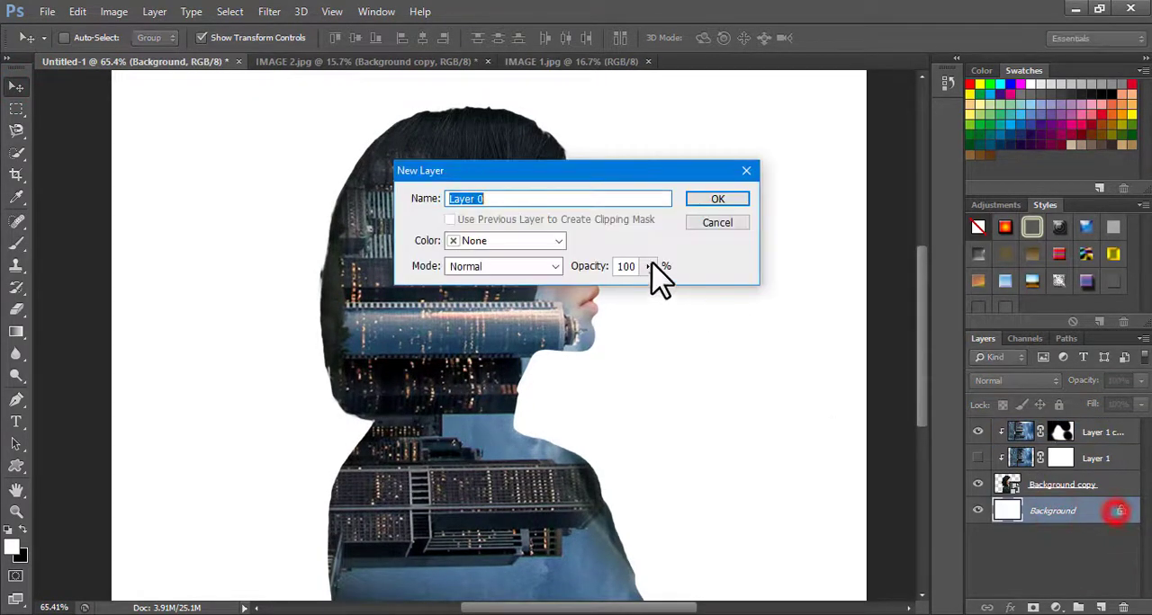
pyautogui.click(699, 201)
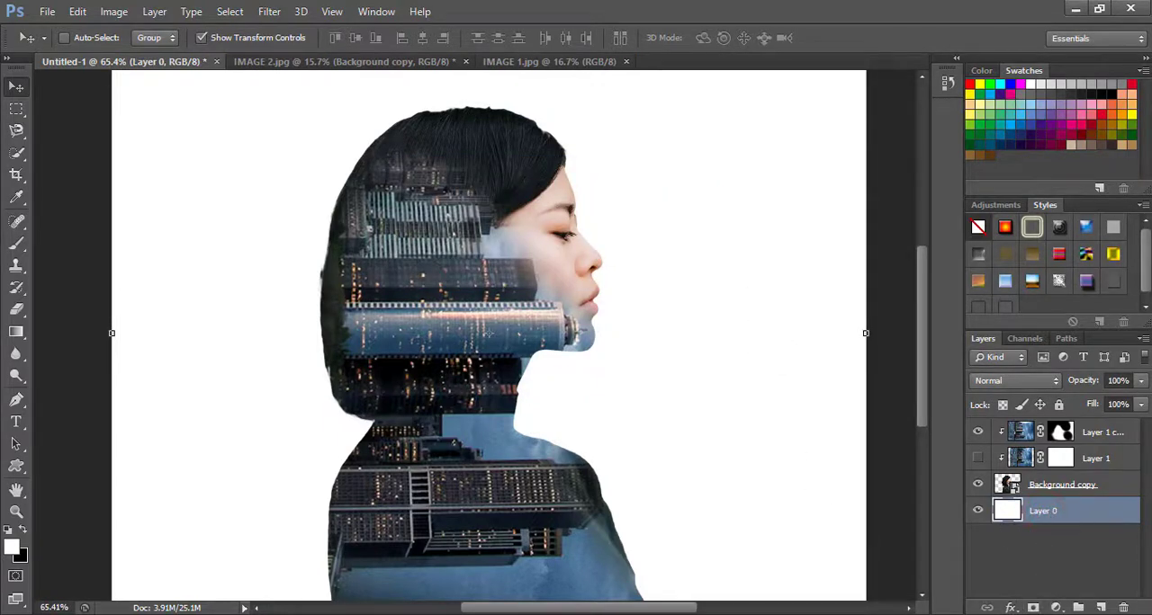
# Add a reversed radial black-to-white Gradient Overlay at 37% opacity to the white backdrop layer
pyautogui.click(1014, 608)
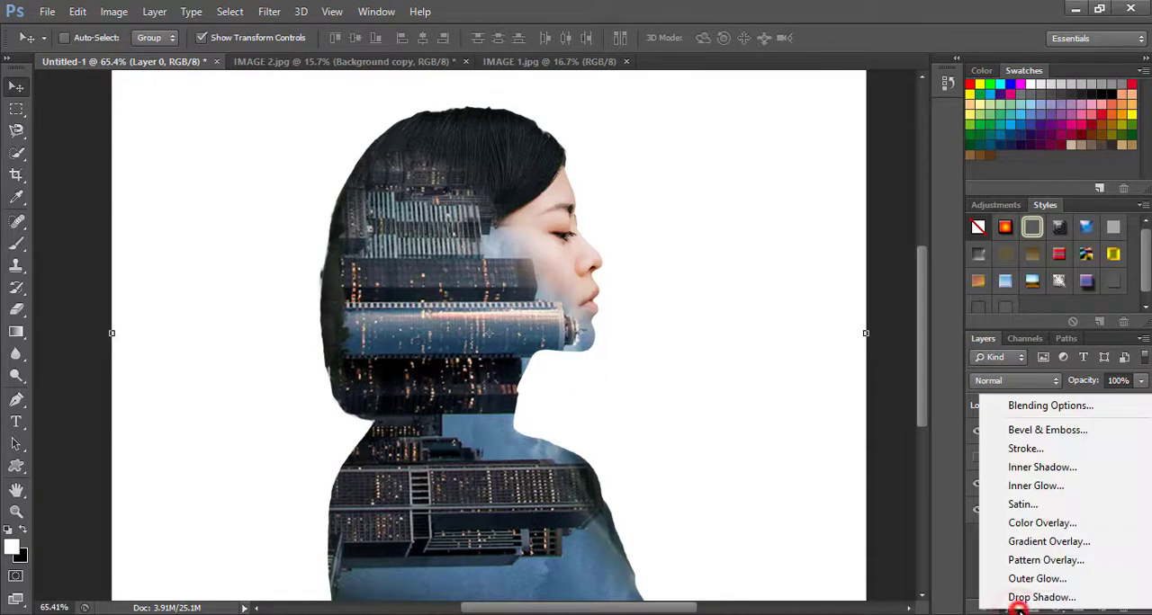
pyautogui.click(1049, 543)
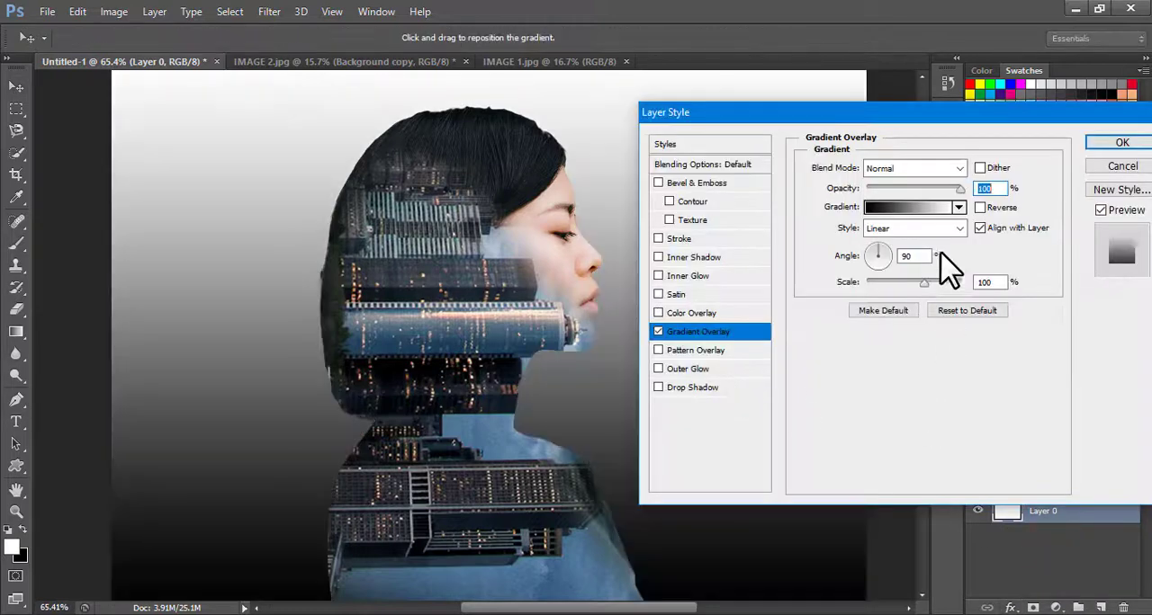
pyautogui.click(891, 228)
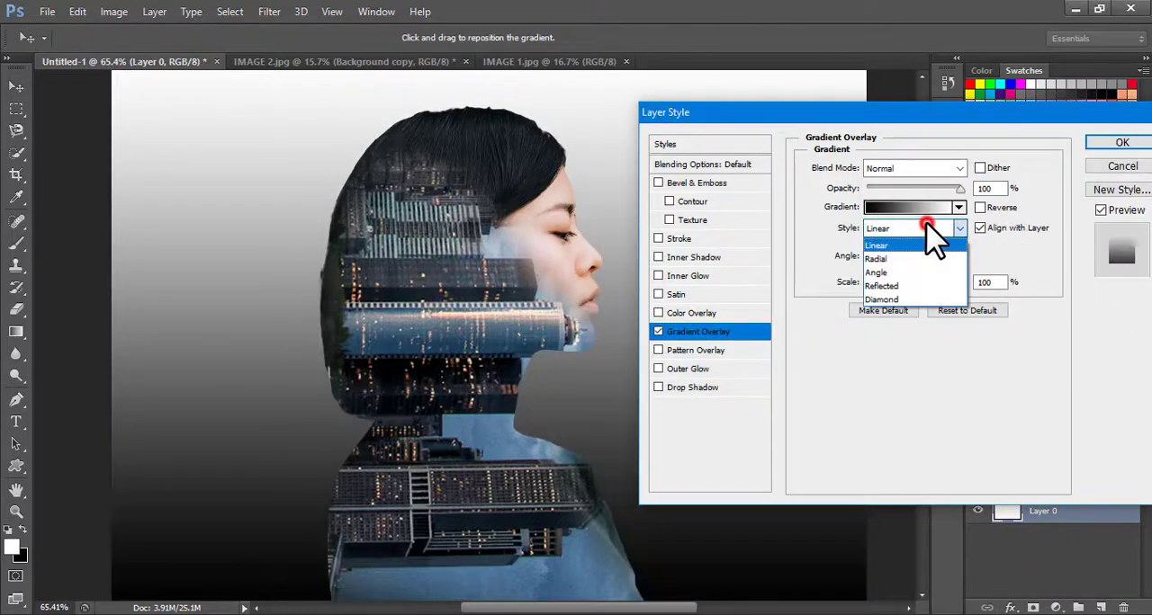
pyautogui.click(882, 251)
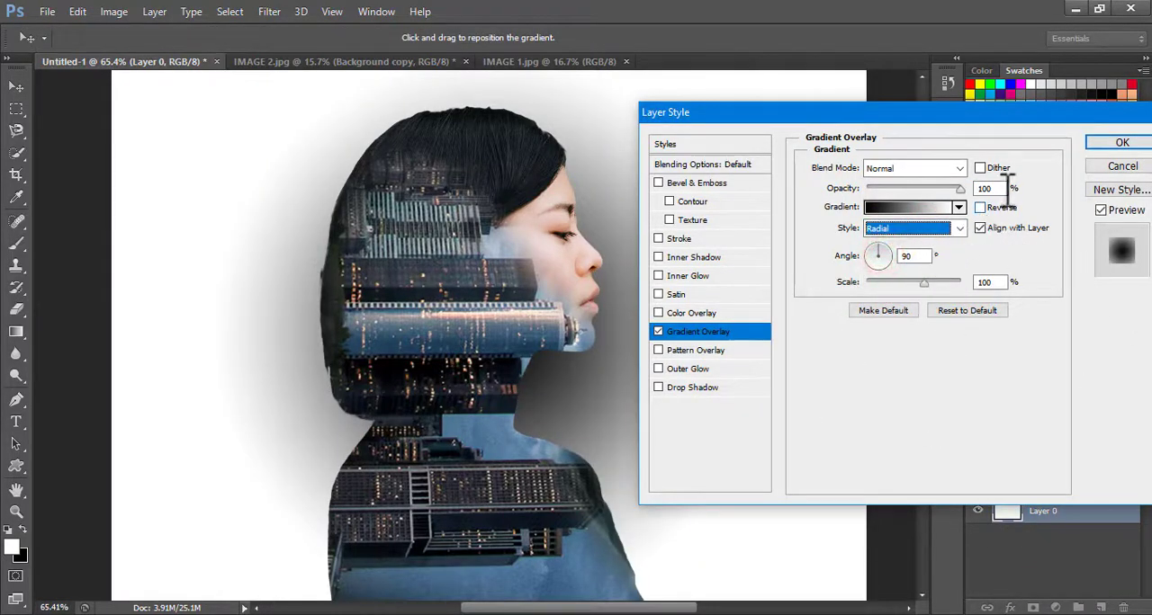
pyautogui.click(980, 208)
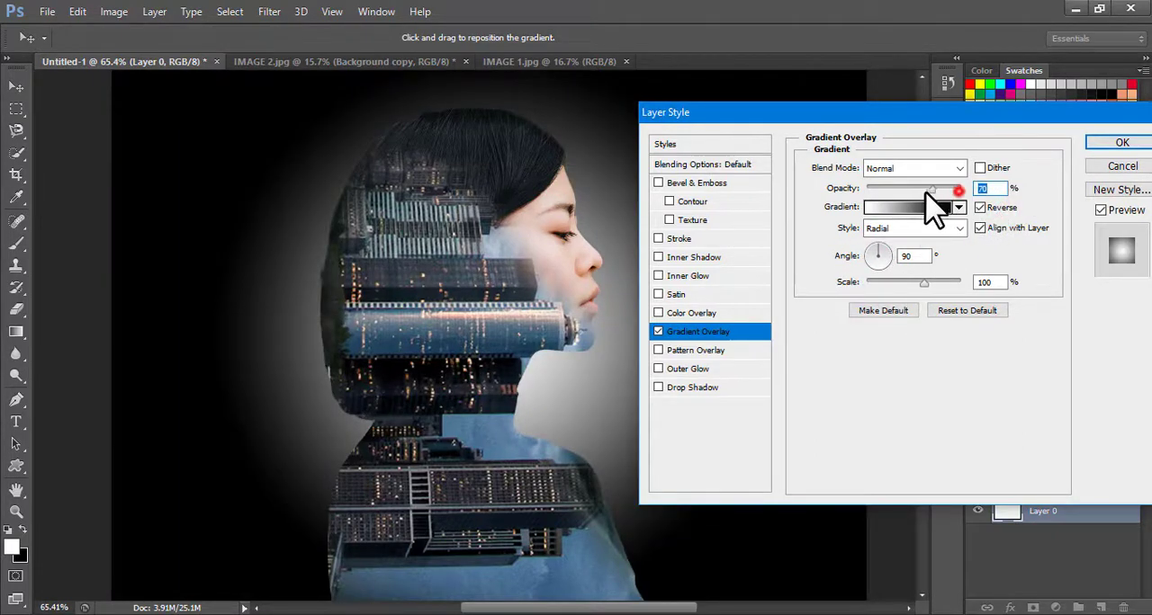
pyautogui.moveTo(927, 192); pyautogui.dragTo(904, 194)
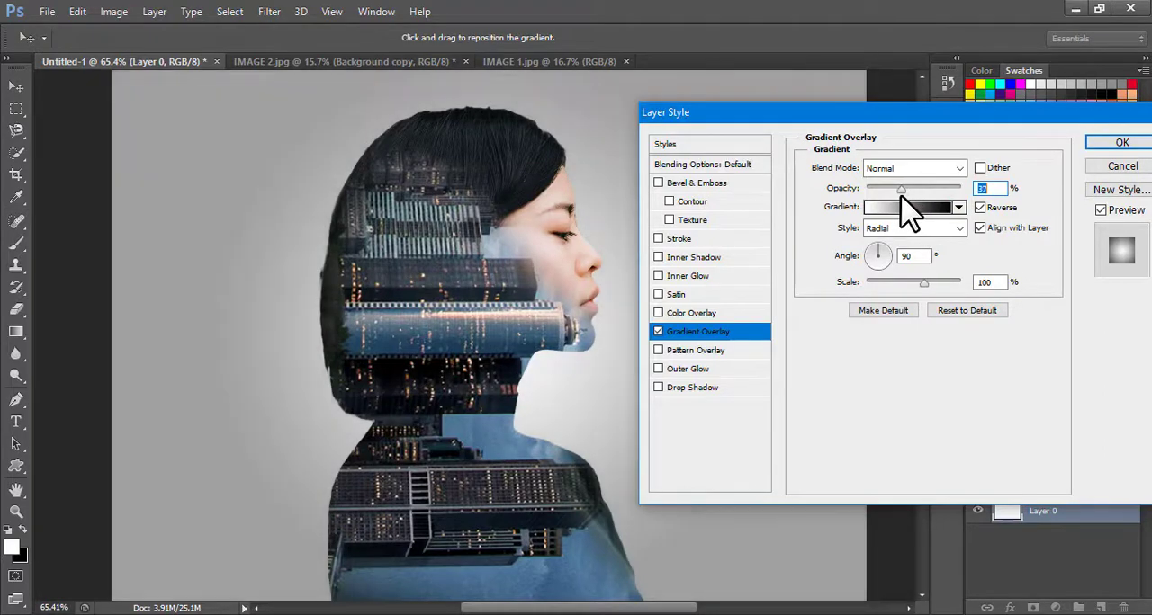
pyautogui.click(1116, 144)
pyautogui.hotkey('ctrl', '0')
pyautogui.scroll(-3, 585, 322)
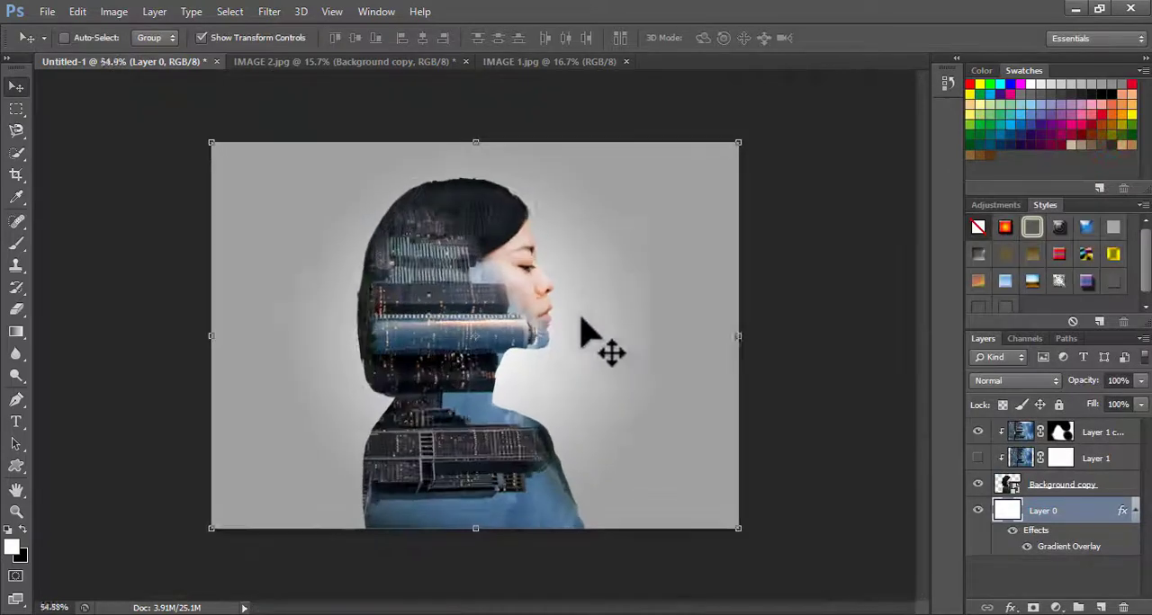
pyautogui.scroll(6, 579, 315)
pyautogui.scroll(-3, 566, 313)
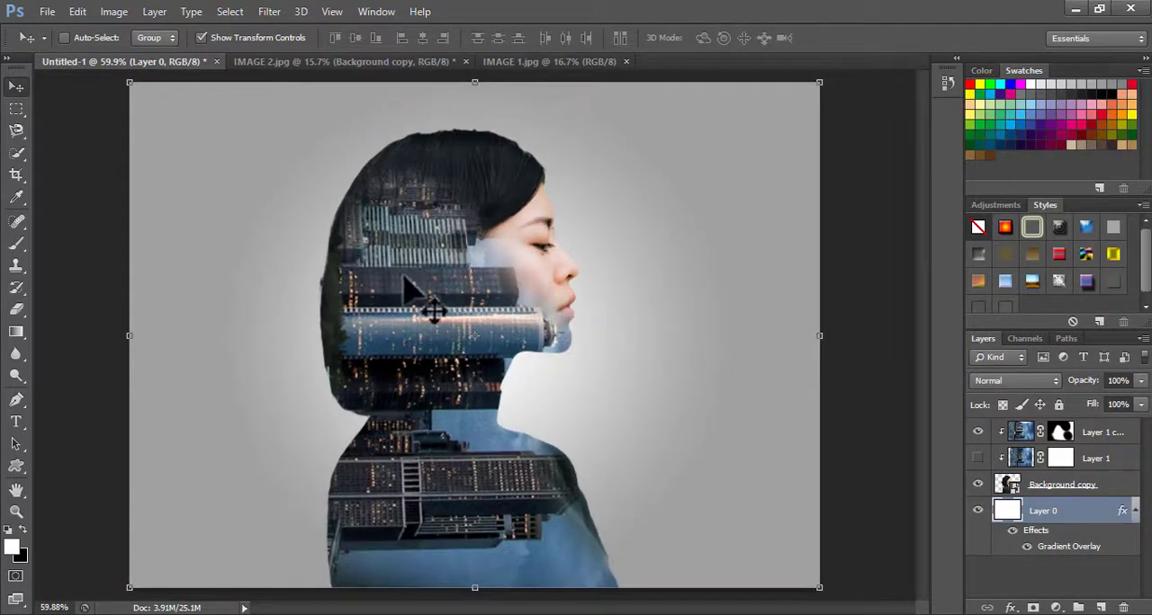
# Toggle the visibility of the hidden skyline Layer 1 to compare the effect, leaving it switched on
pyautogui.moveTo(425, 289); pyautogui.dragTo(406, 276)
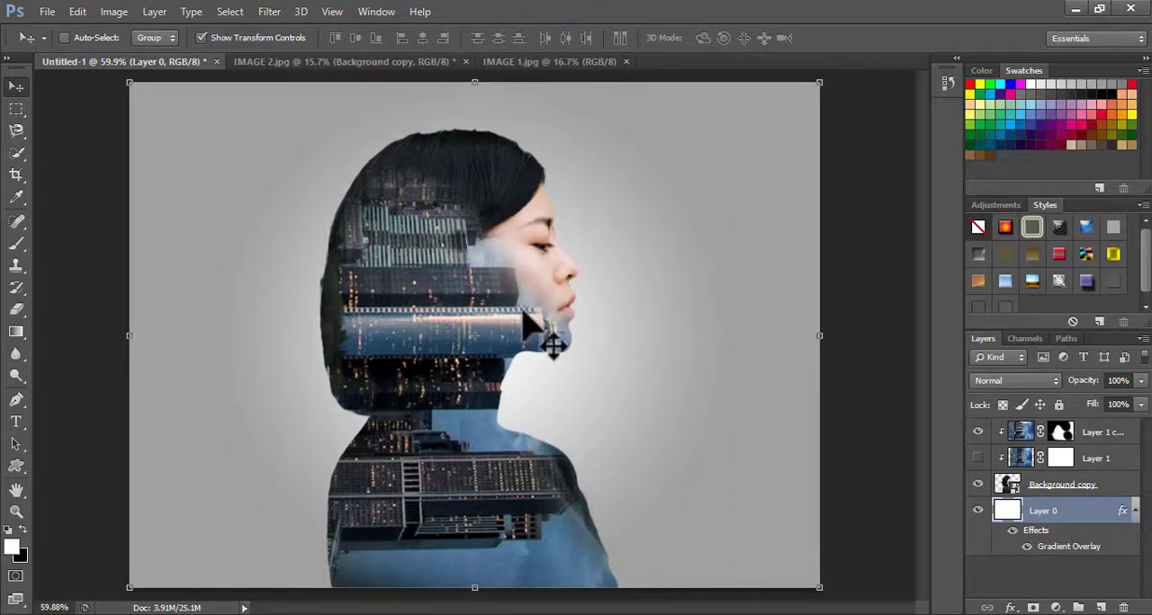
pyautogui.click(979, 459)
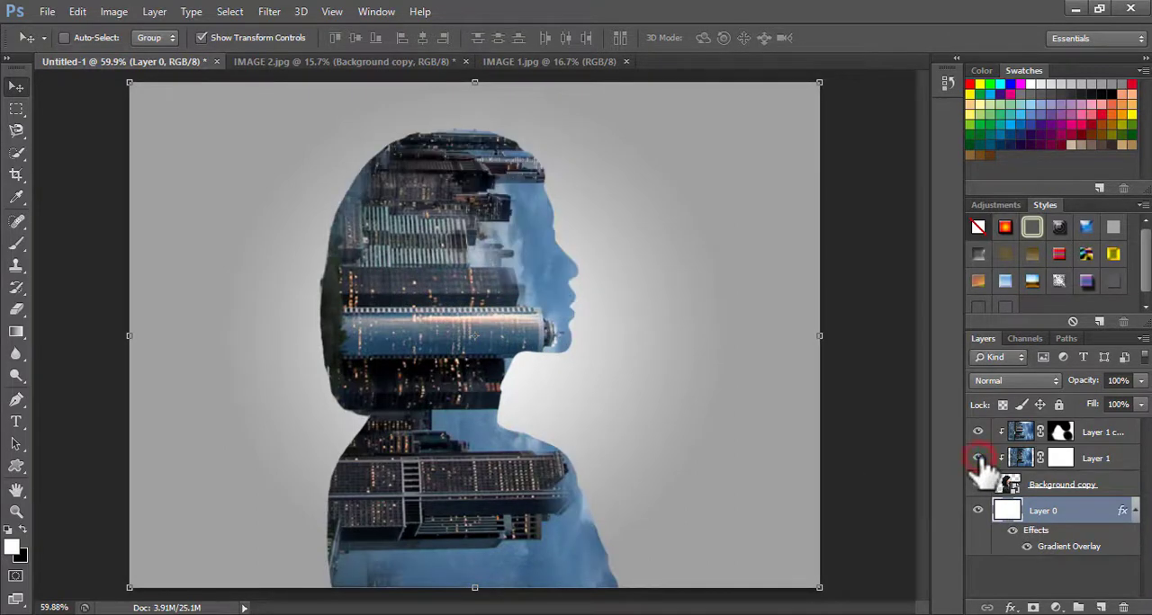
pyautogui.click(979, 459)
pyautogui.click(979, 459)
pyautogui.click(979, 459)
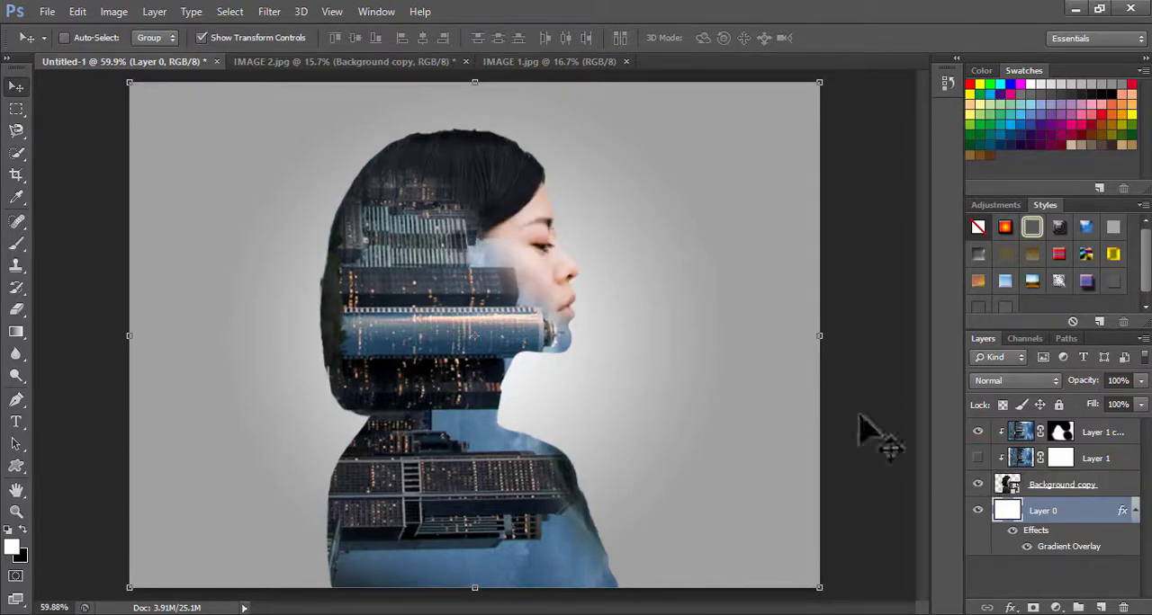
pyautogui.click(978, 459)
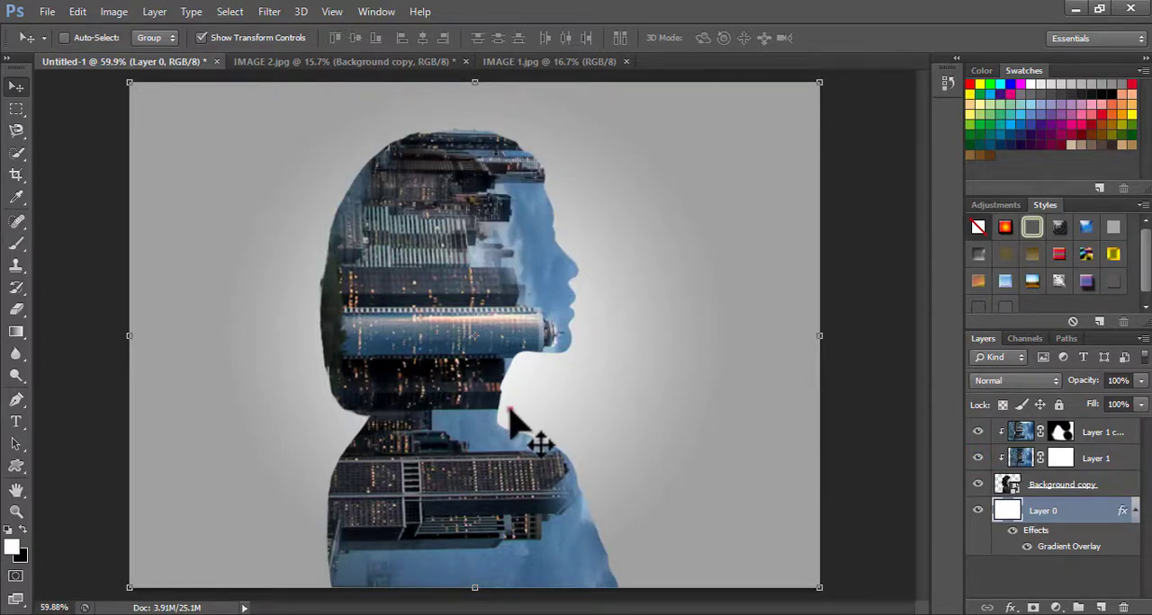
pyautogui.moveTo(511, 410)
pyautogui.mouseDown()
pyautogui.moveTo(503, 424)
pyautogui.moveTo(515, 421)
pyautogui.mouseUp()
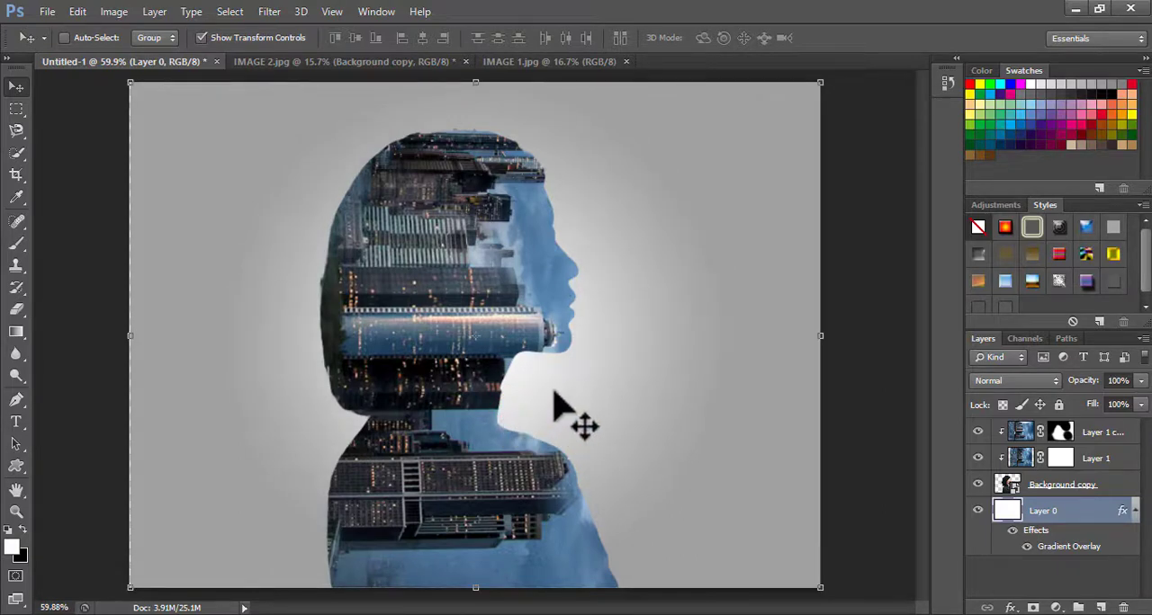
# Flip Layer 1 horizontally and reposition it at X 283 px, Y 415.50 px within the silhouette
pyautogui.keyDown('ctrl'); pyautogui.click(558, 264); pyautogui.keyUp('ctrl')
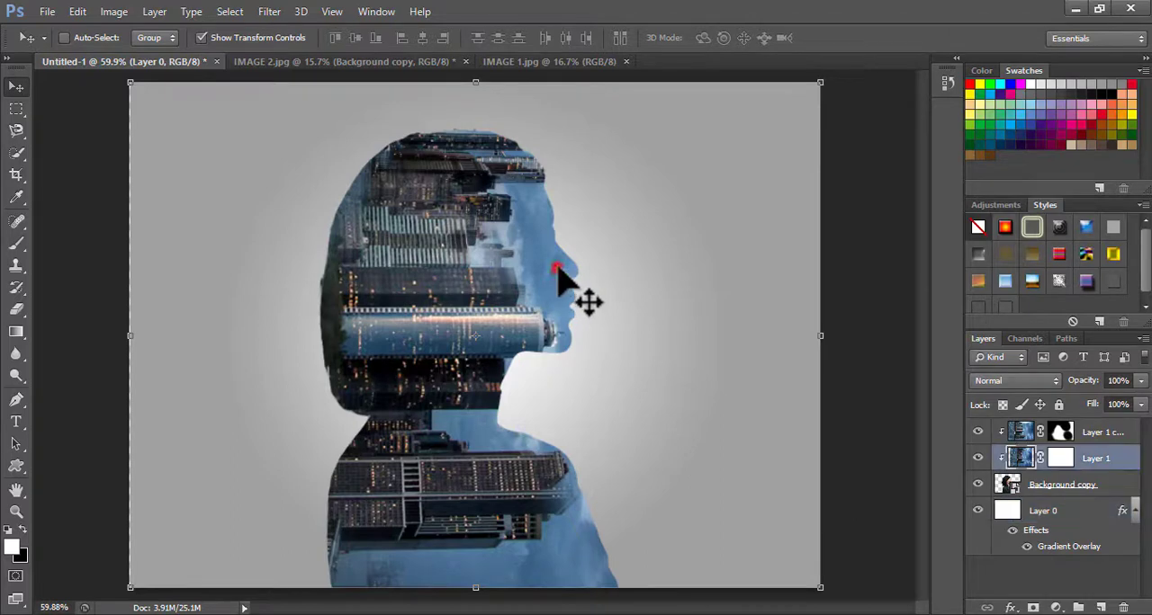
pyautogui.moveTo(551, 268); pyautogui.dragTo(540, 272)
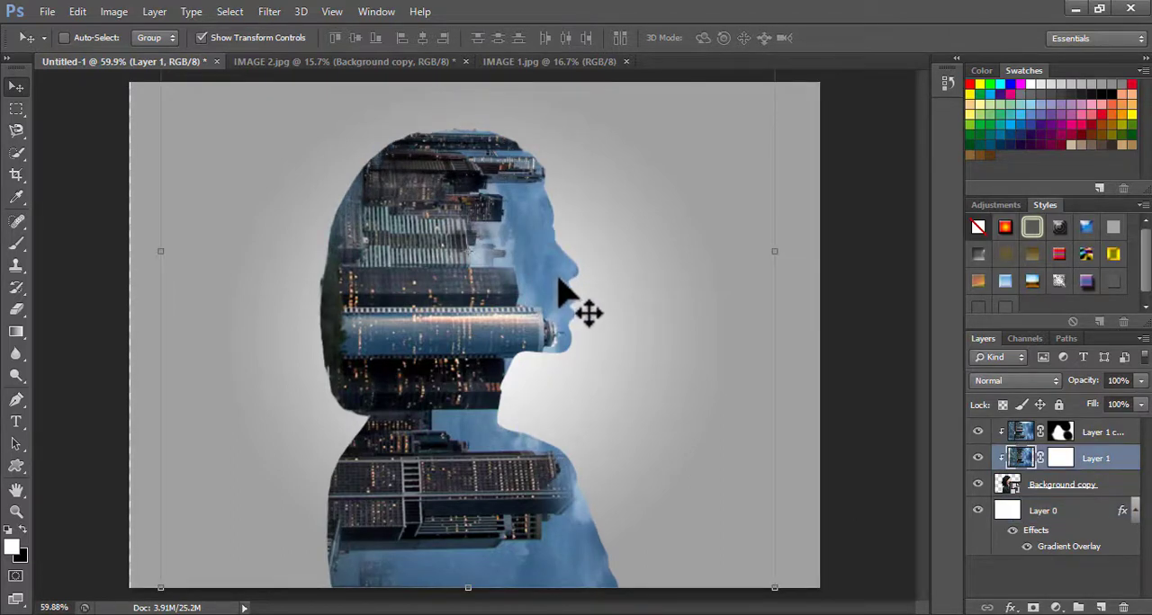
pyautogui.hotkey('ctrl', 't')
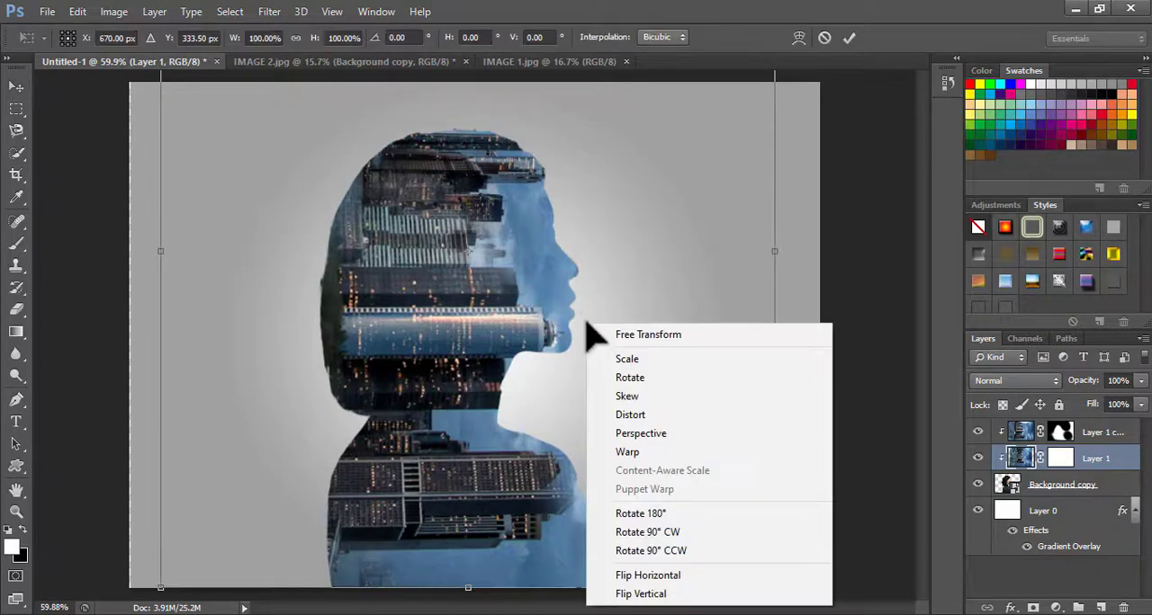
pyautogui.rightClick(587, 325)
pyautogui.click(644, 576)
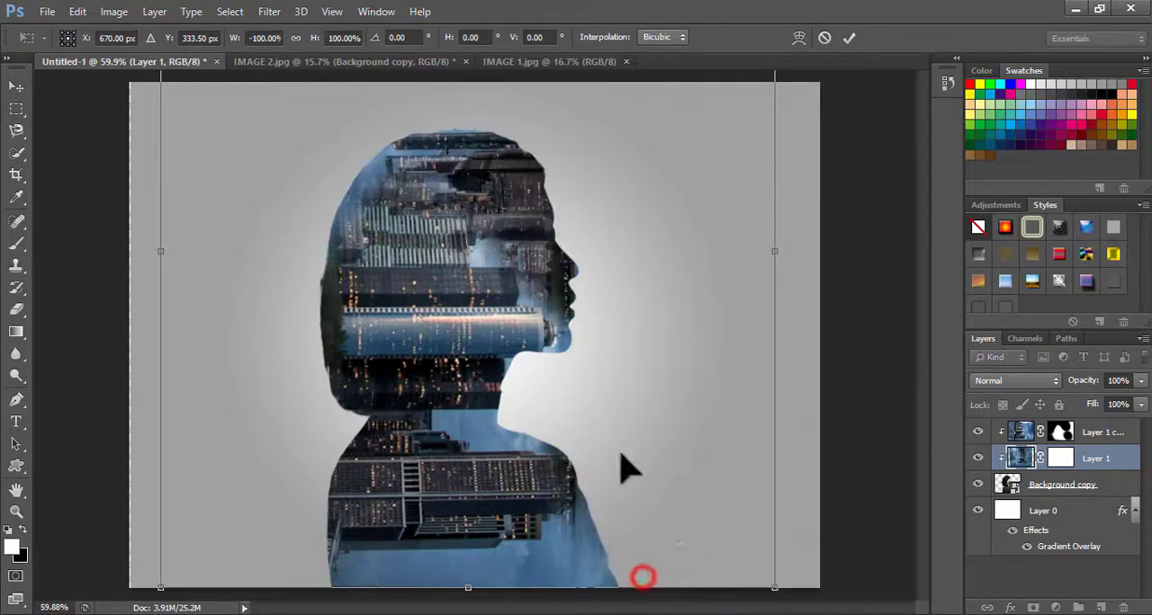
pyautogui.moveTo(549, 263); pyautogui.dragTo(349, 314)
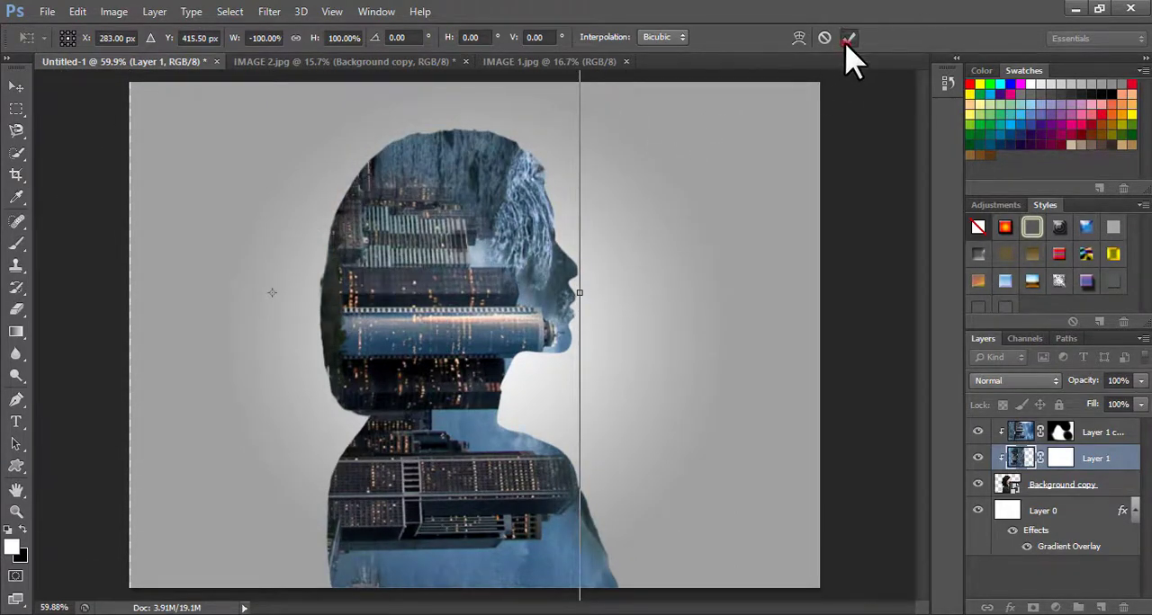
pyautogui.click(848, 40)
# Brush black on Layer 1's mask over the face, crown, chest and back of the hair to uncover the woman
pyautogui.click(1061, 459)
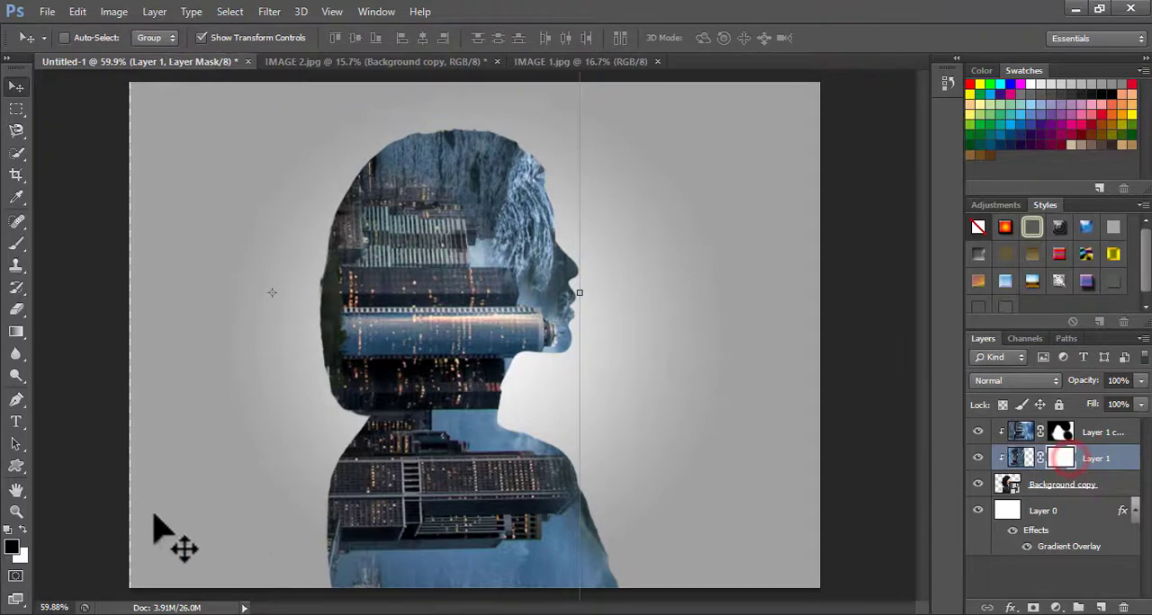
pyautogui.click(17, 243)
pyautogui.click(589, 160)
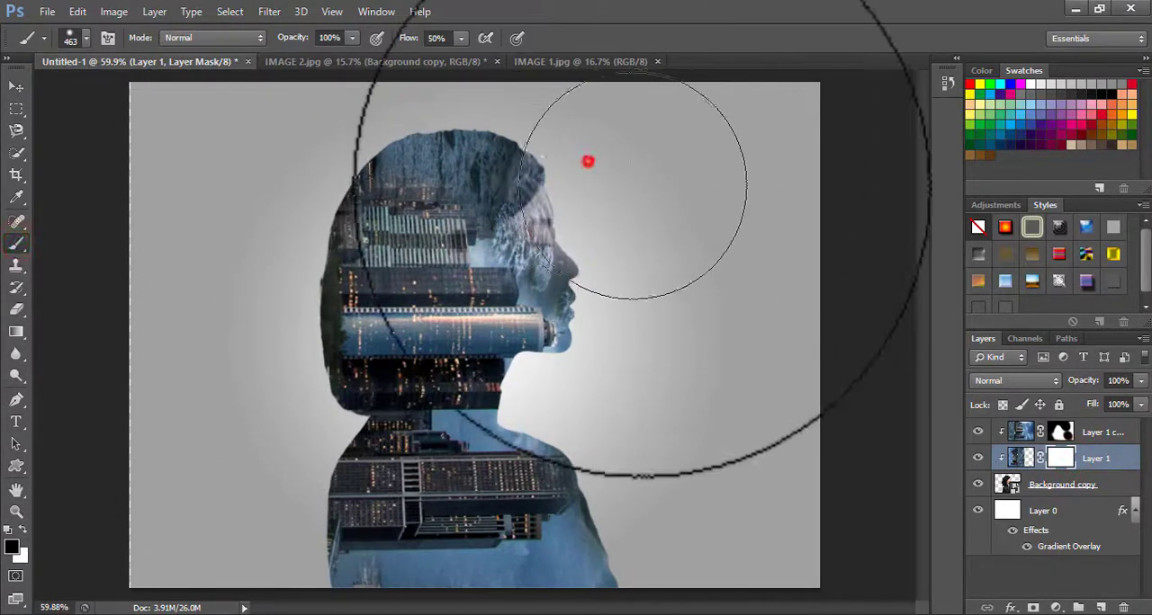
pyautogui.moveTo(581, 135)
pyautogui.mouseDown()
pyautogui.moveTo(506, 93)
pyautogui.moveTo(535, 106)
pyautogui.moveTo(598, 174)
pyautogui.moveTo(670, 317)
pyautogui.moveTo(603, 176)
pyautogui.moveTo(517, 90)
pyautogui.moveTo(493, 81)
pyautogui.moveTo(531, 176)
pyautogui.moveTo(567, 192)
pyautogui.moveTo(436, 99)
pyautogui.moveTo(576, 163)
pyautogui.mouseUp()
pyautogui.moveTo(684, 521)
pyautogui.mouseDown()
pyautogui.moveTo(651, 451)
pyautogui.moveTo(637, 559)
pyautogui.moveTo(608, 445)
pyautogui.moveTo(546, 591)
pyautogui.mouseUp()
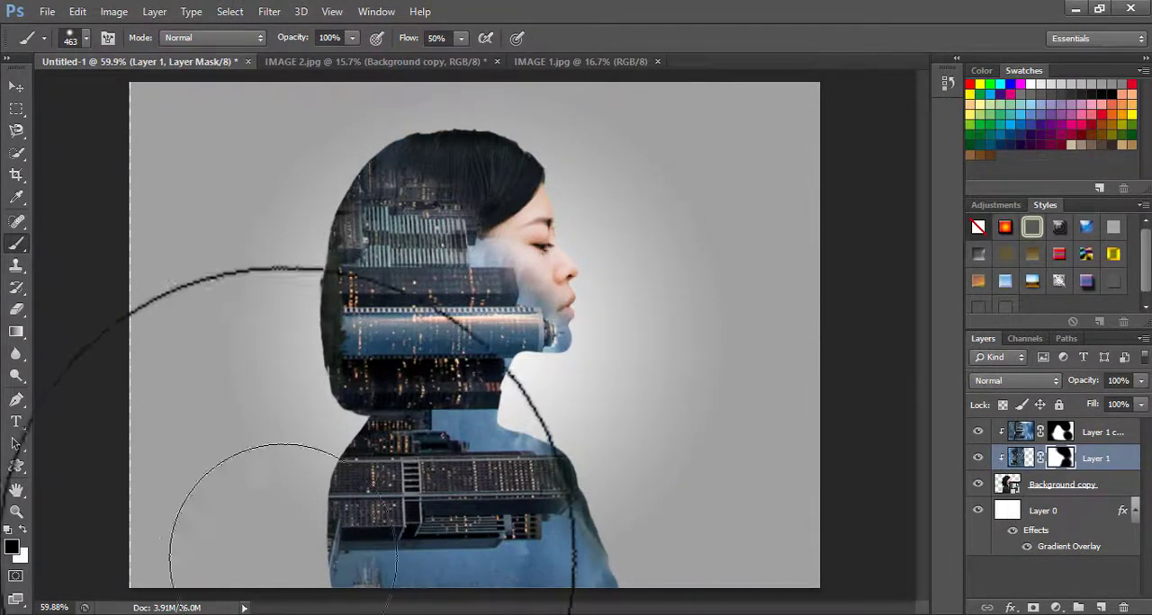
pyautogui.moveTo(281, 515); pyautogui.dragTo(251, 327)
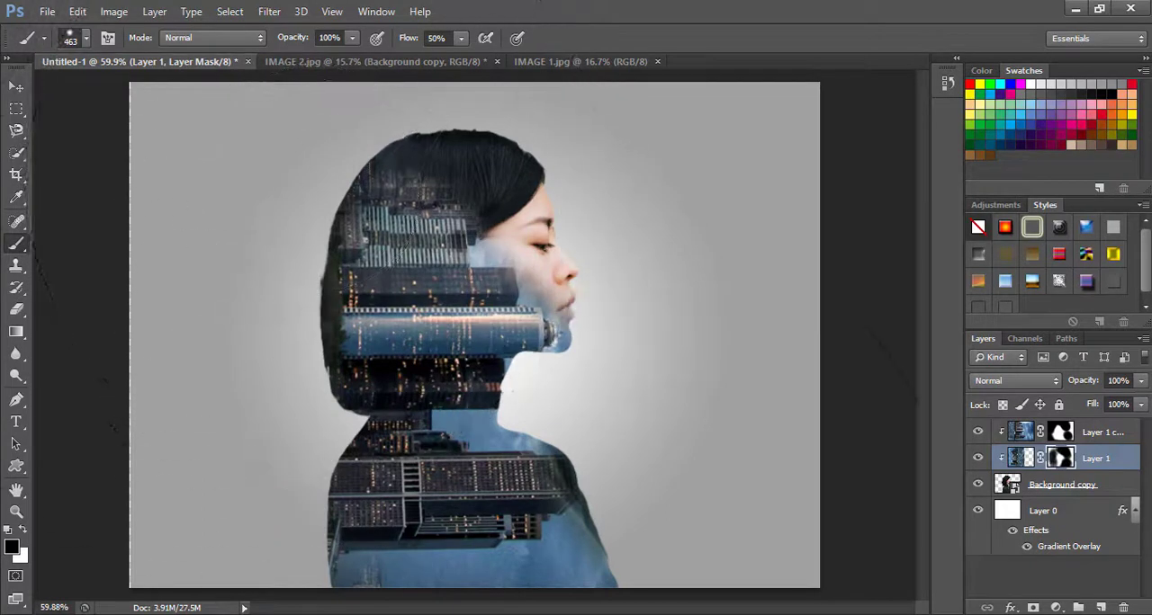
pyautogui.click(643, 264)
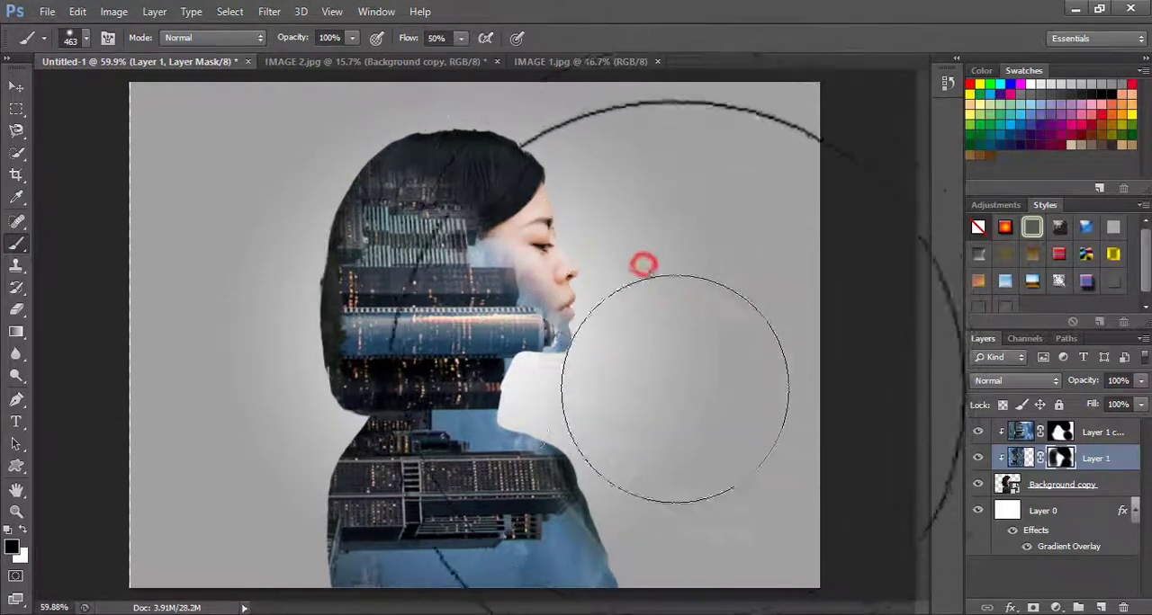
pyautogui.click(16, 86)
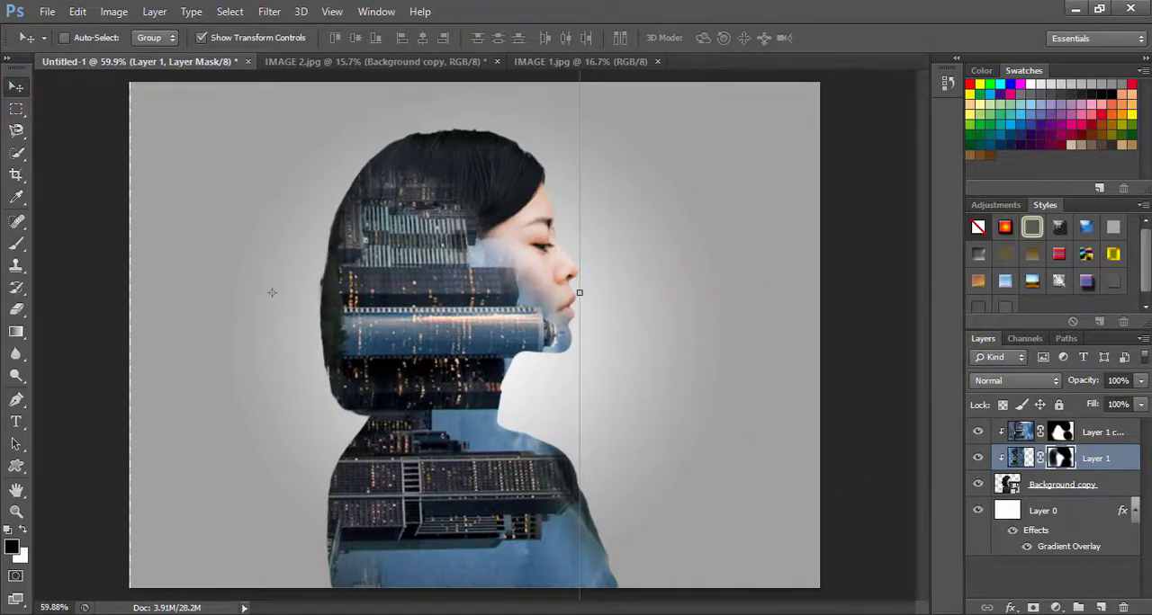
pyautogui.scroll(1, 1078, 520)
pyautogui.scroll(-3, 463, 329)
pyautogui.scroll(5, 460, 329)
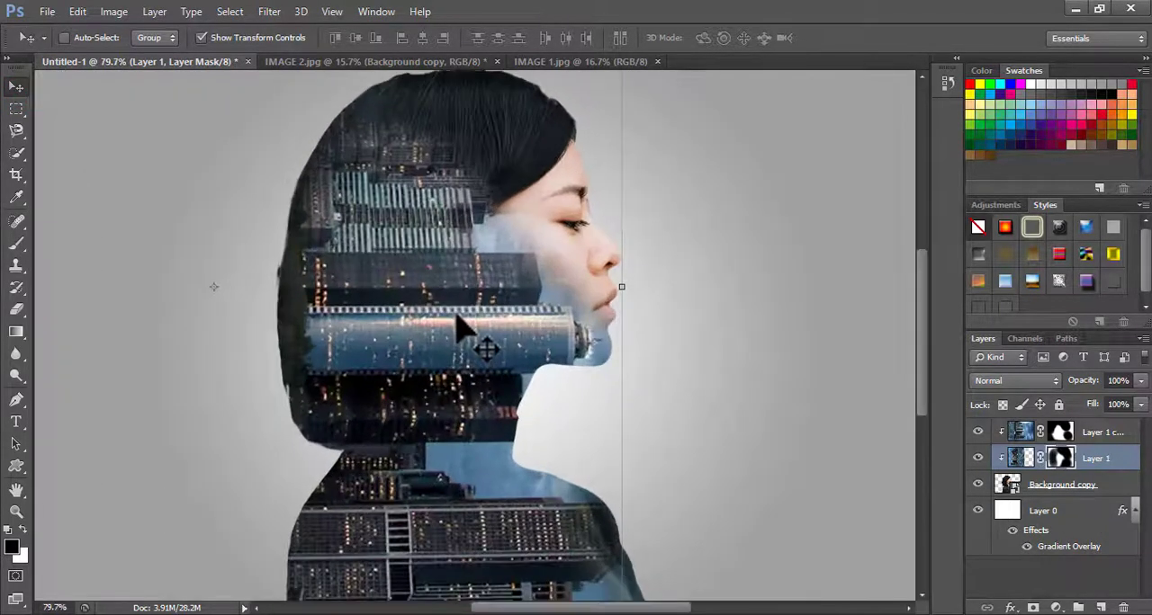
pyautogui.scroll(1, 454, 314)
pyautogui.scroll(-2, 453, 314)
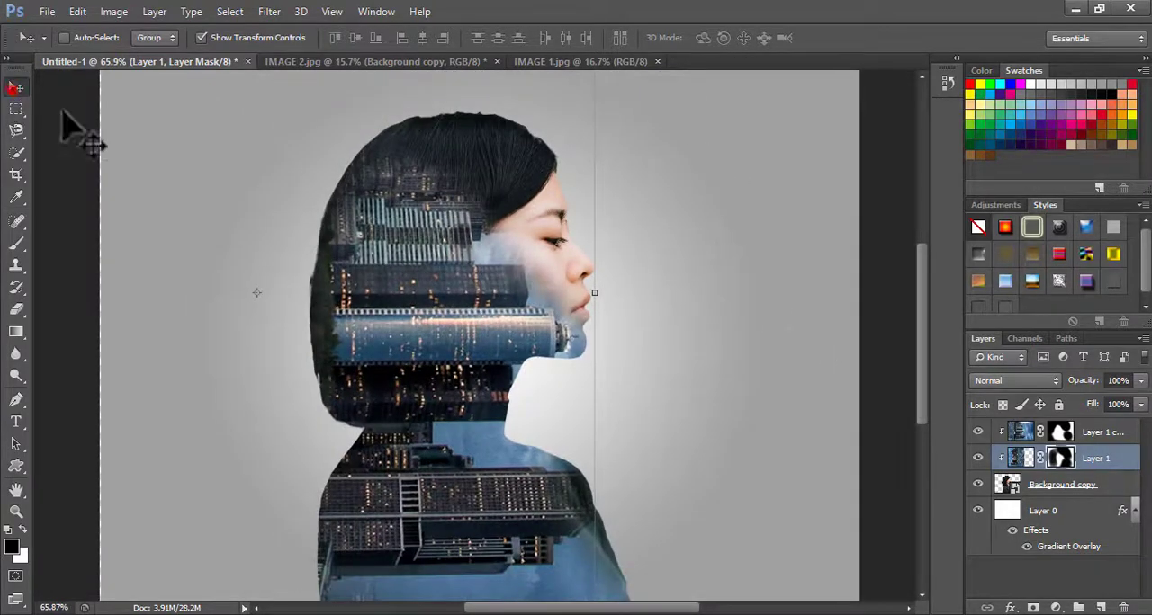
# Select both skyline layers, the portrait layer and the backdrop layer, and create a new layer group above them
pyautogui.click(1025, 434)
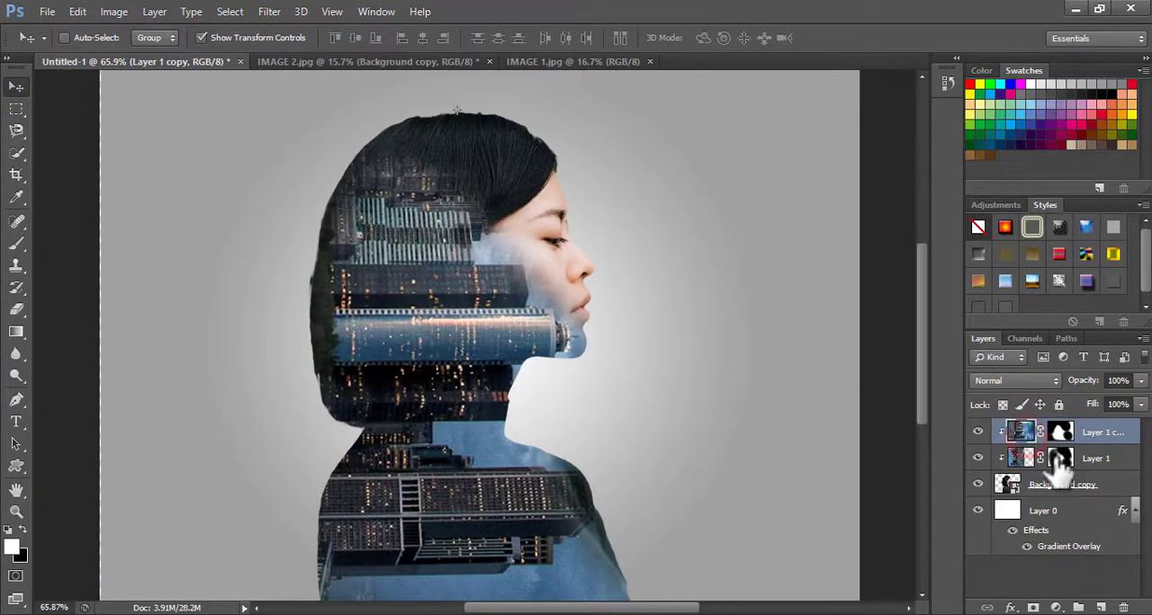
pyautogui.keyDown('shift'); pyautogui.click(1044, 485); pyautogui.keyUp('shift')
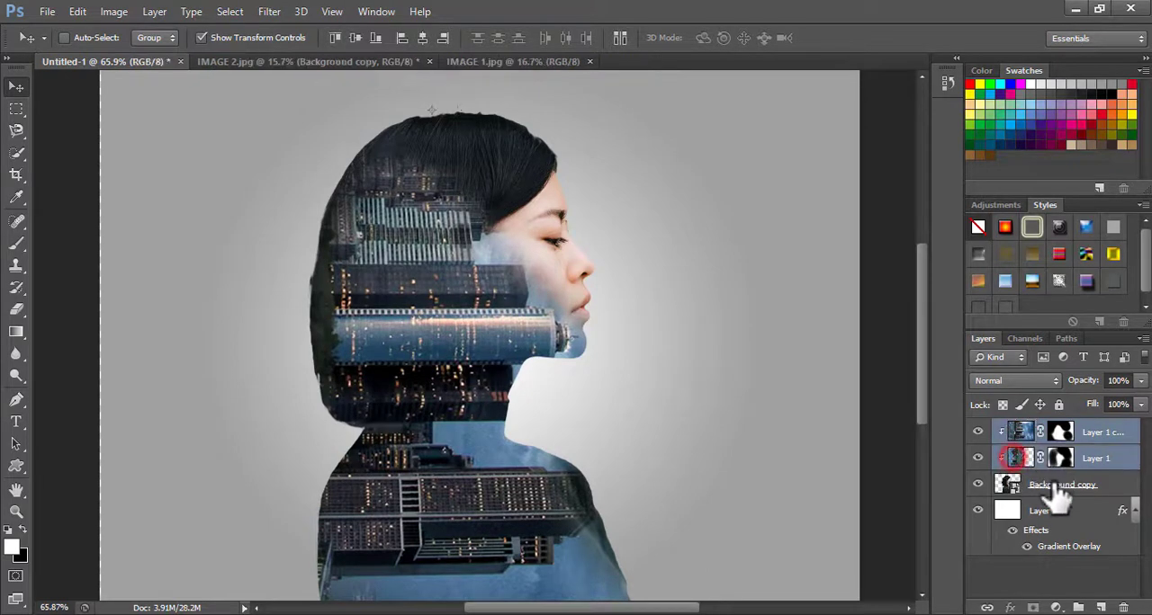
pyautogui.keyDown('shift'); pyautogui.click(1040, 511); pyautogui.keyUp('shift')
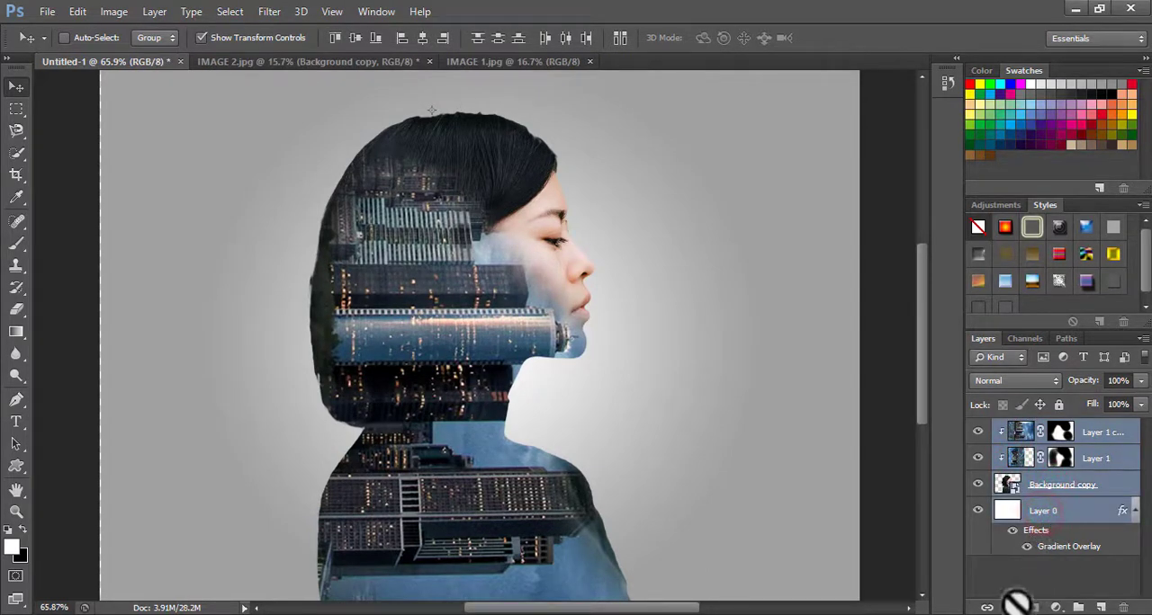
pyautogui.click(1078, 610)
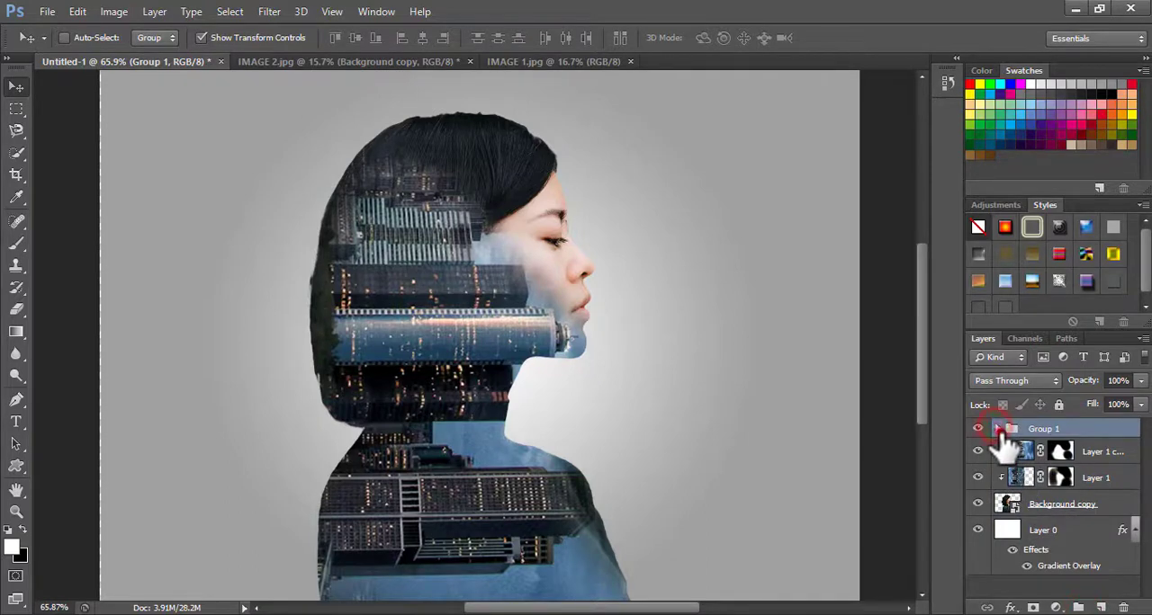
# Try to move the skyline and portrait layers into the new group, and undo the moves
pyautogui.moveTo(1029, 453); pyautogui.dragTo(1024, 419)
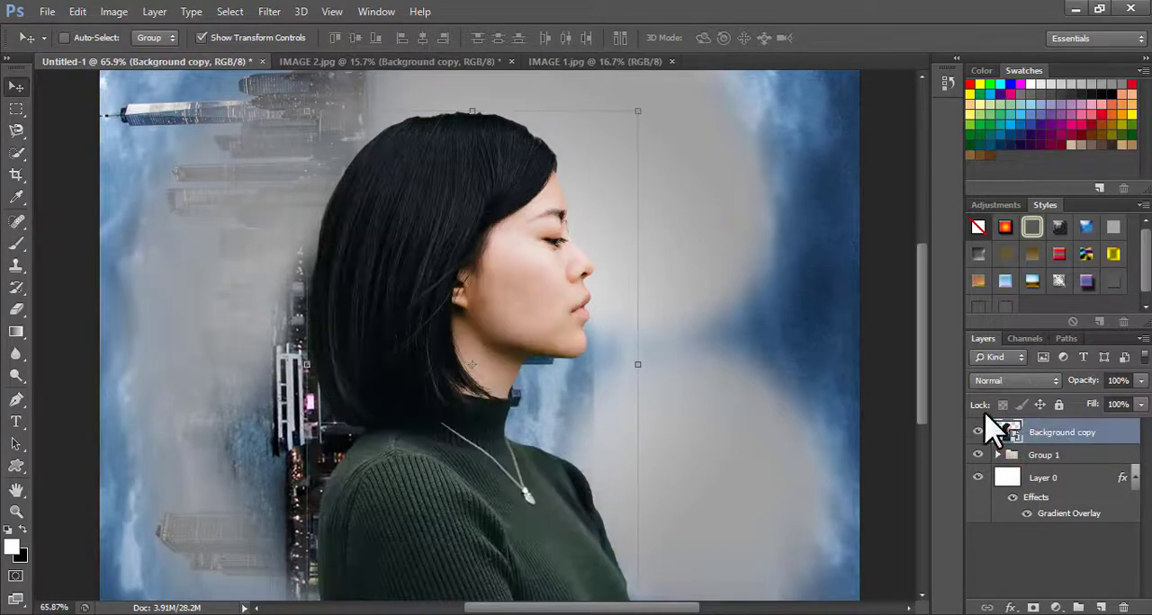
pyautogui.hotkey('ctrl', 'alt', 'z')
pyautogui.hotkey('ctrl', 'alt', 'z')
pyautogui.hotkey('ctrl', 'alt', 'z')
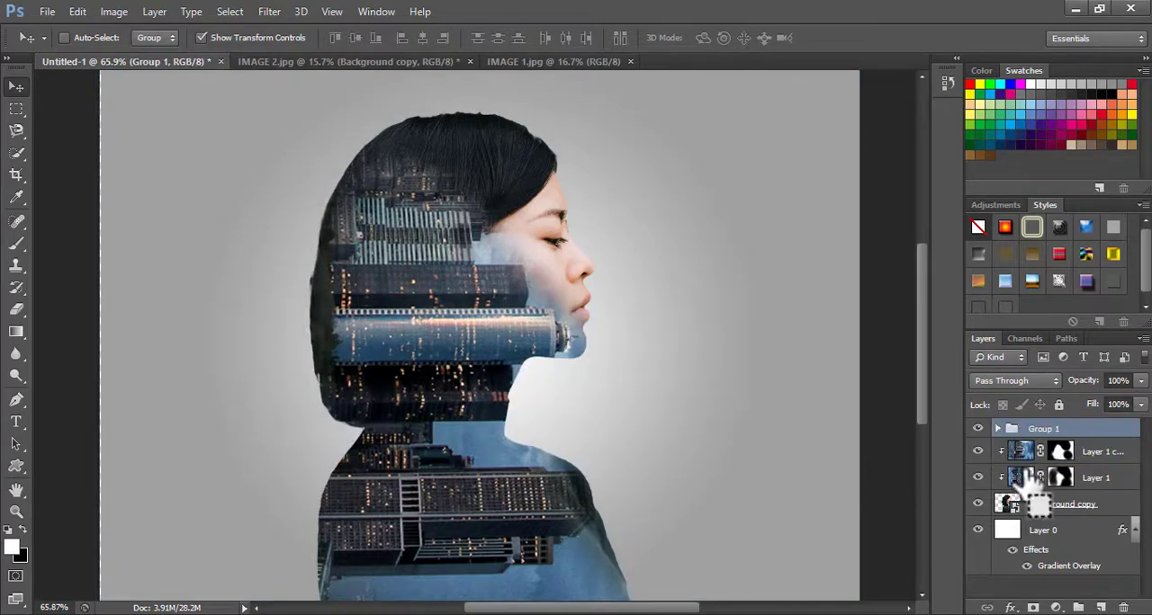
# Merge the group and all visible skyline, portrait and backdrop layers into a single layer
pyautogui.moveTo(1020, 475); pyautogui.dragTo(1010, 470)
pyautogui.scroll(-5, 415, 306)
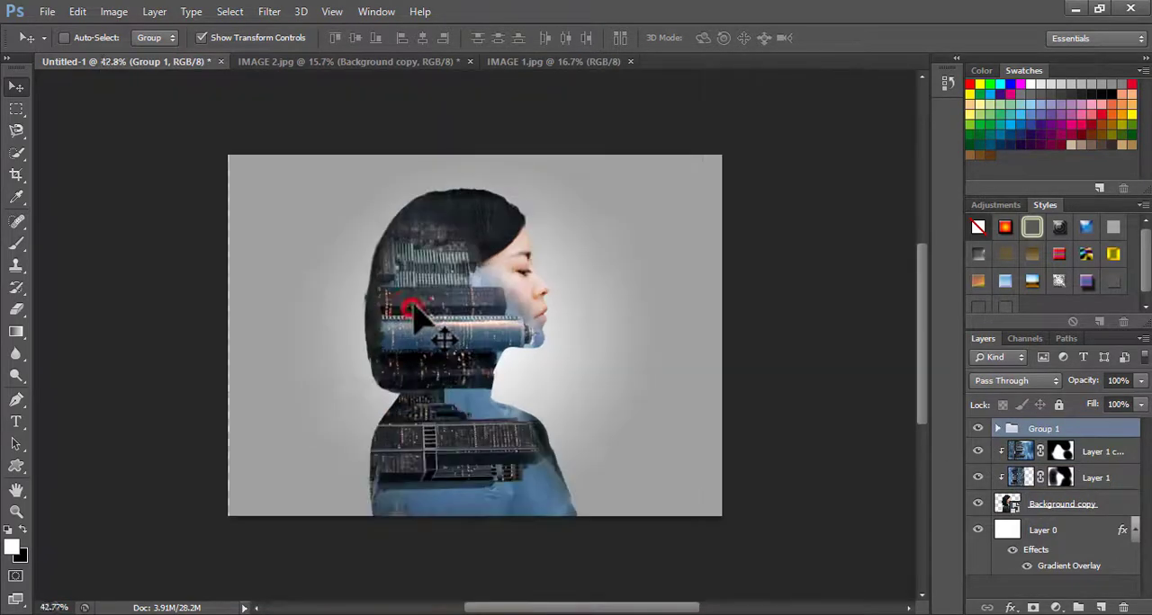
pyautogui.scroll(4, 414, 306)
pyautogui.scroll(4, 415, 306)
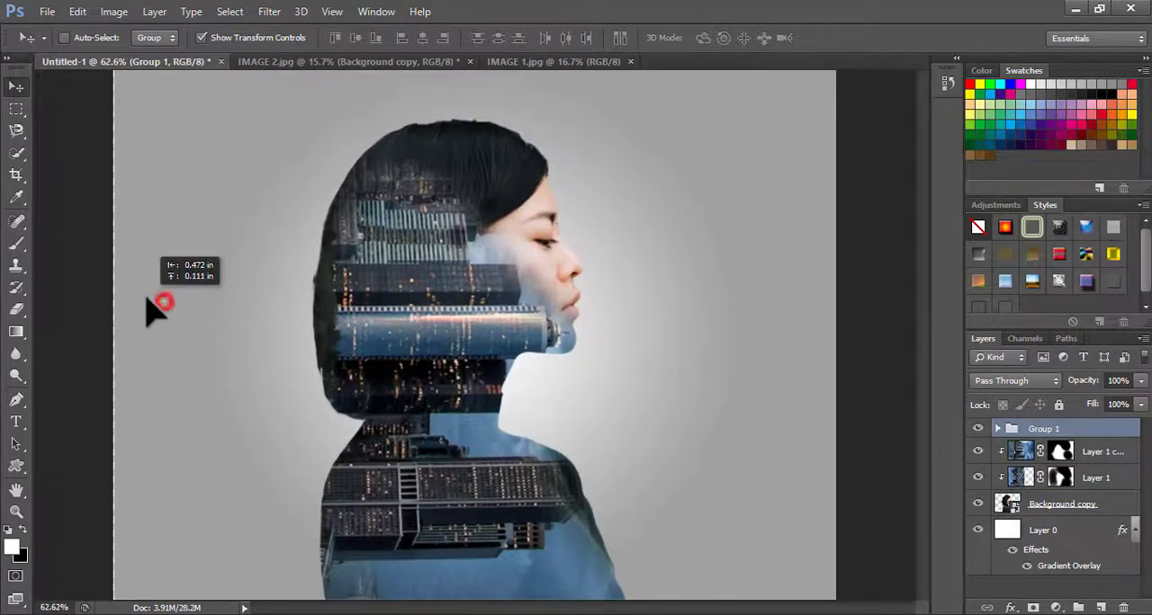
pyautogui.click(162, 303)
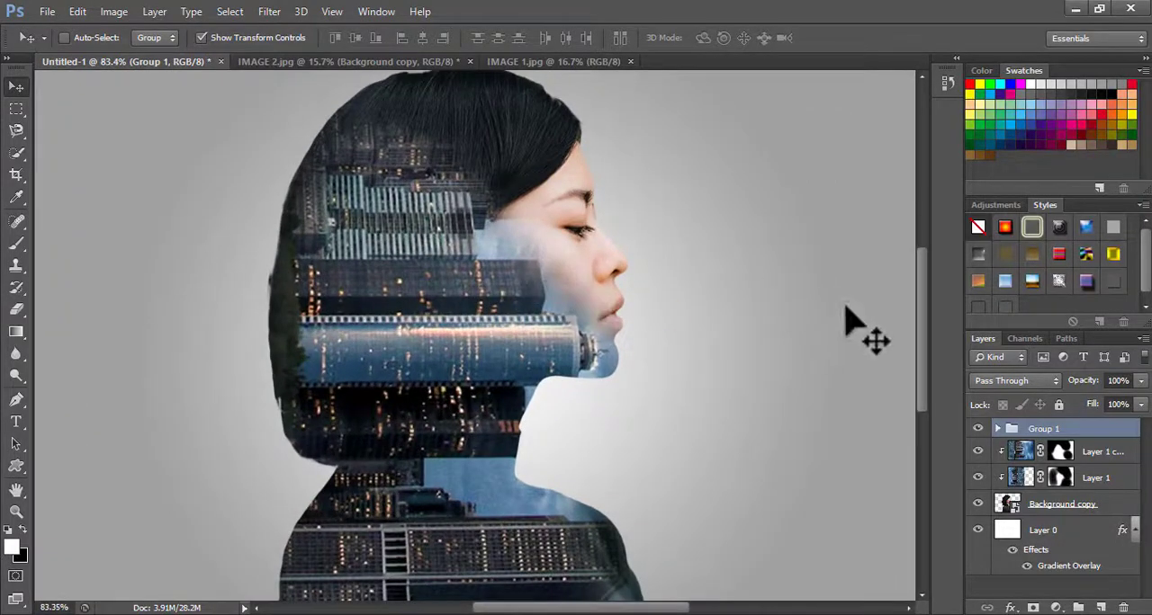
pyautogui.moveTo(920, 368)
pyautogui.mouseDown()
pyautogui.moveTo(923, 342)
pyautogui.moveTo(921, 353)
pyautogui.mouseUp()
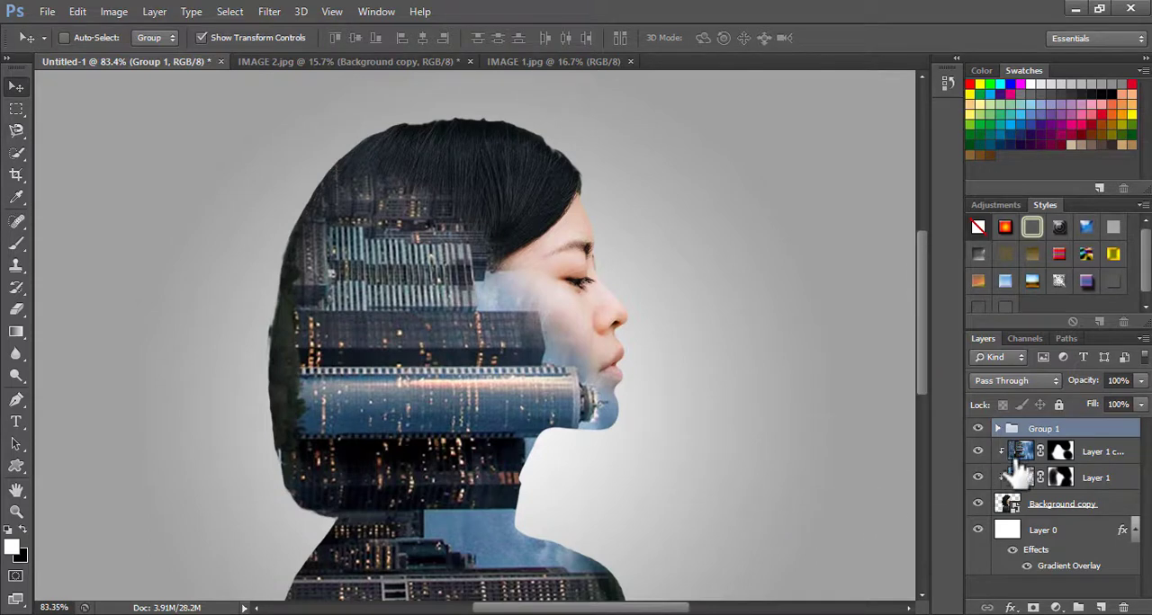
pyautogui.hotkey('ctrl', 'shift', 'e')
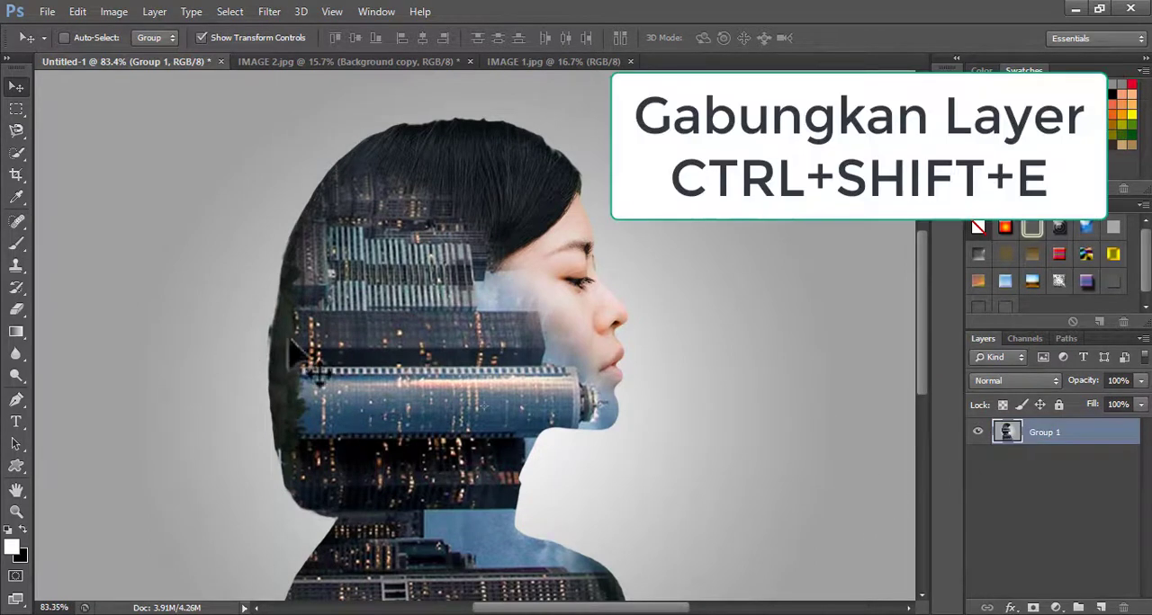
pyautogui.scroll(-2, 441, 347)
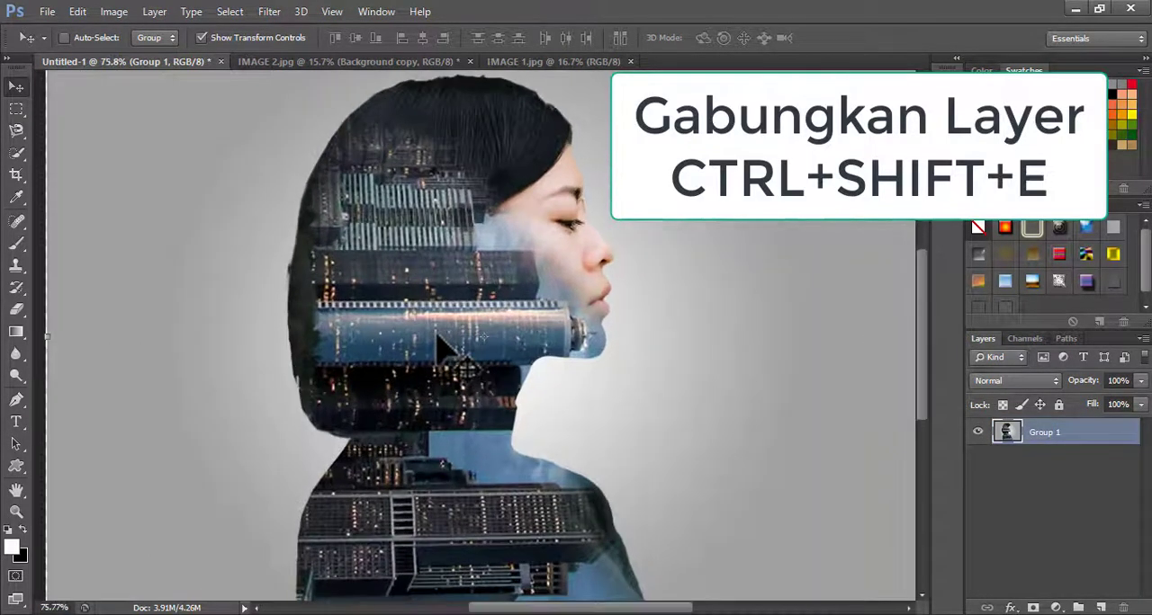
pyautogui.moveTo(925, 346); pyautogui.dragTo(925, 332)
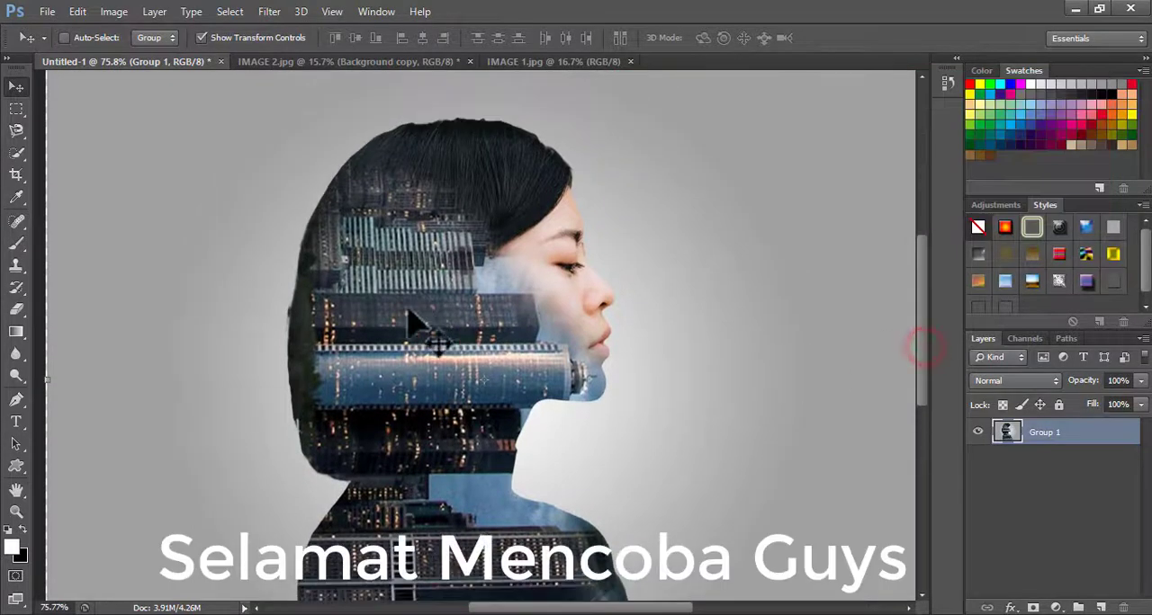